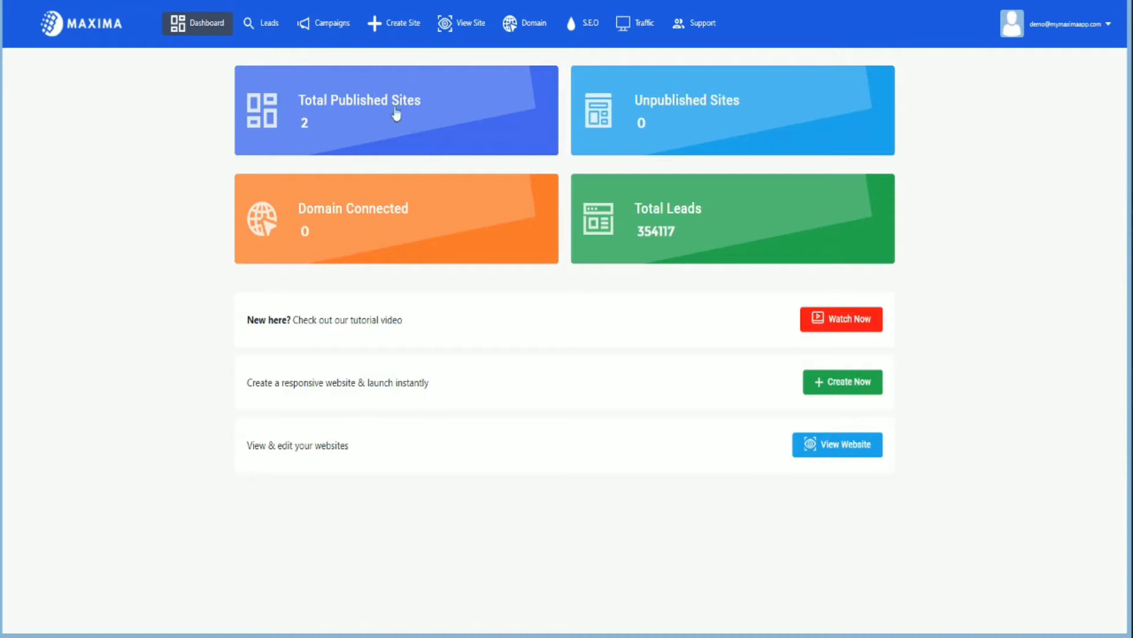
- Open the Lead Search page listing all business leads
click(270, 27)
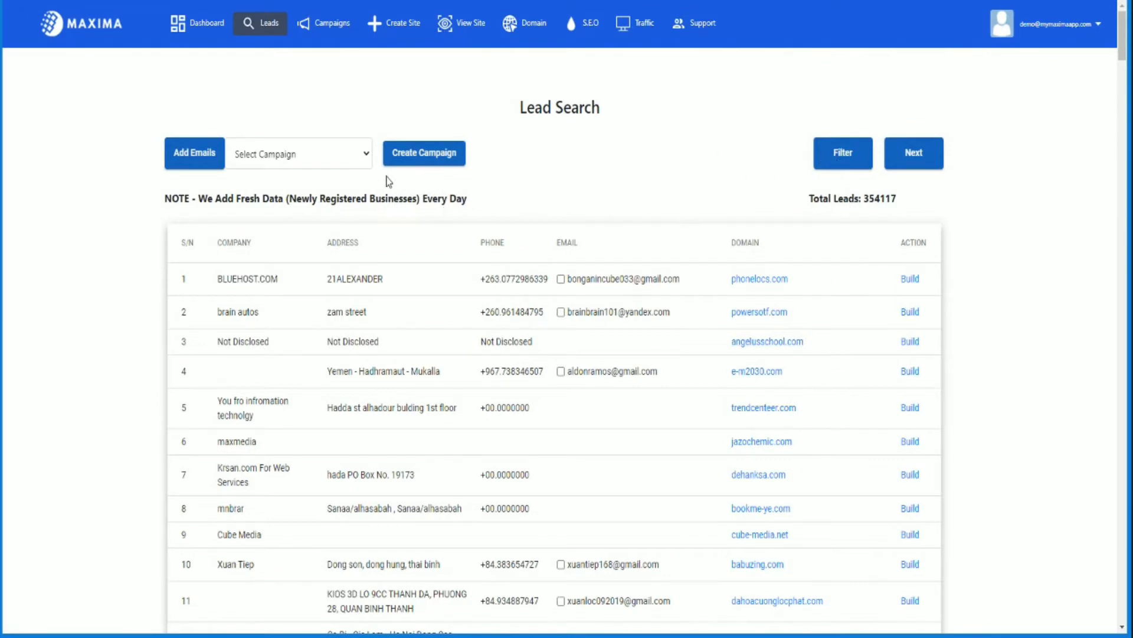
- From the Campaigns page, add and submit a campaign named 'Dog'
click(324, 24)
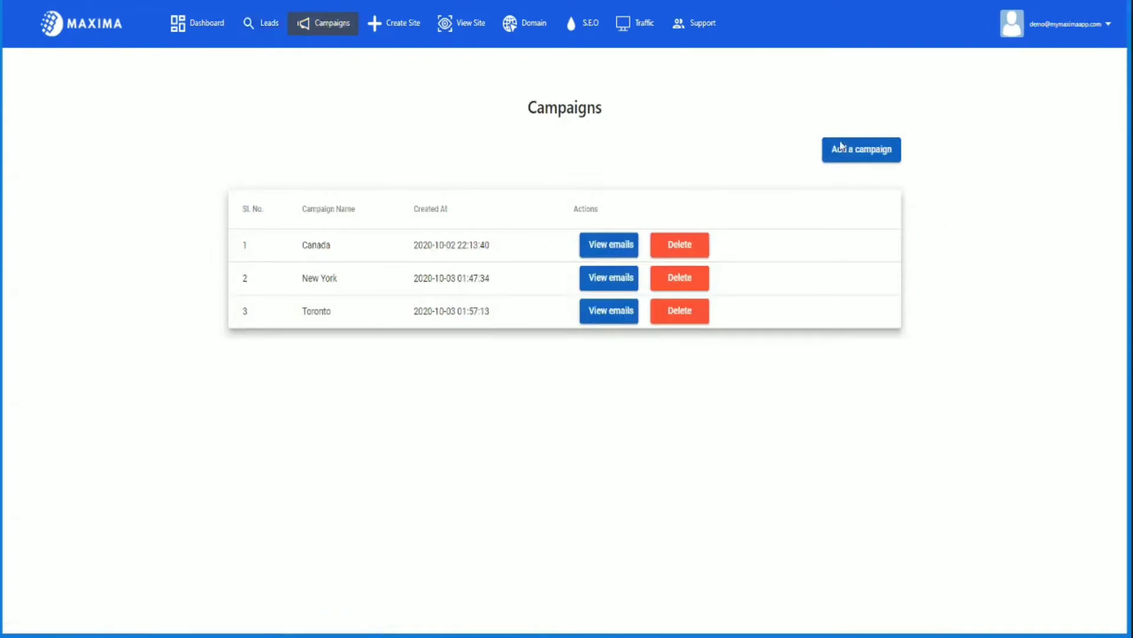
click(866, 152)
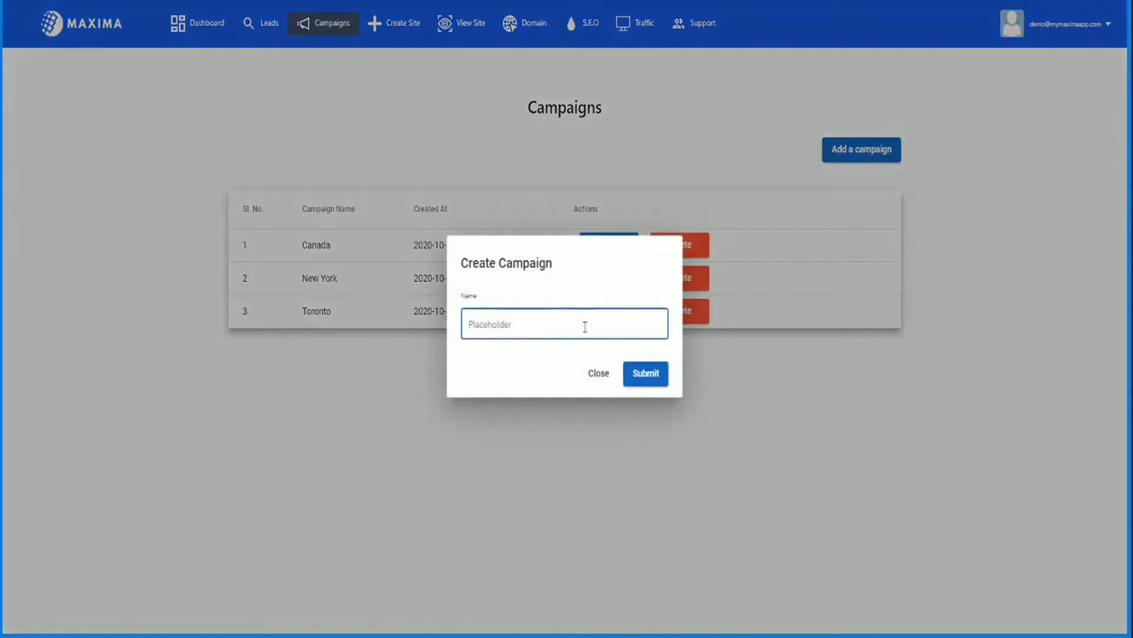
text(Dog)
click(658, 385)
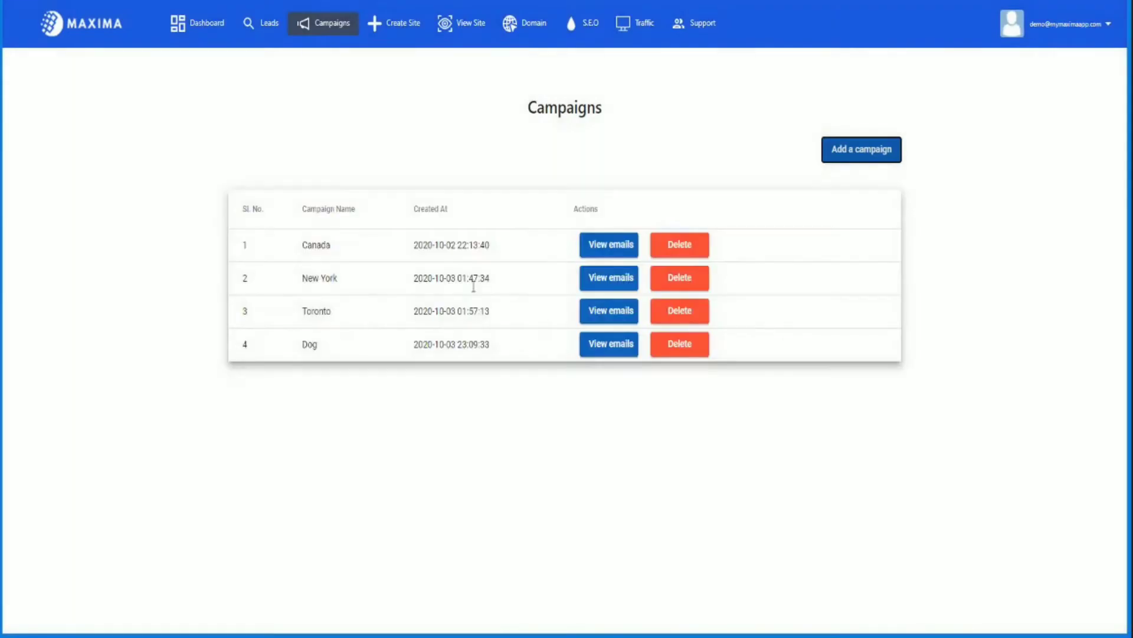
- Filter the lead search by the keyword 'dog'
click(260, 23)
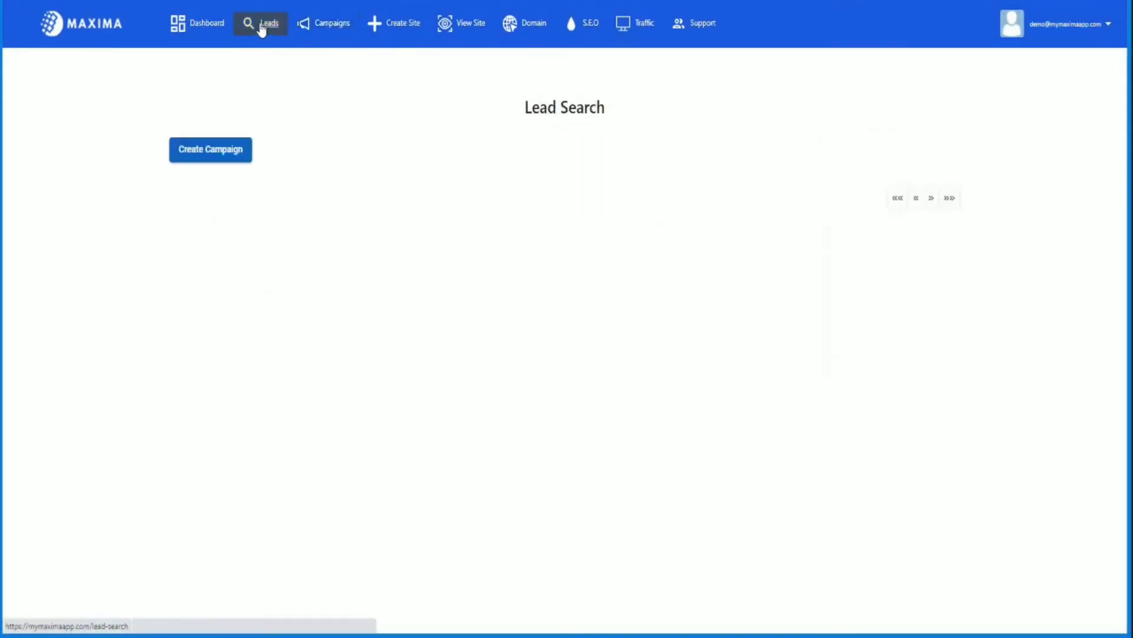
click(853, 159)
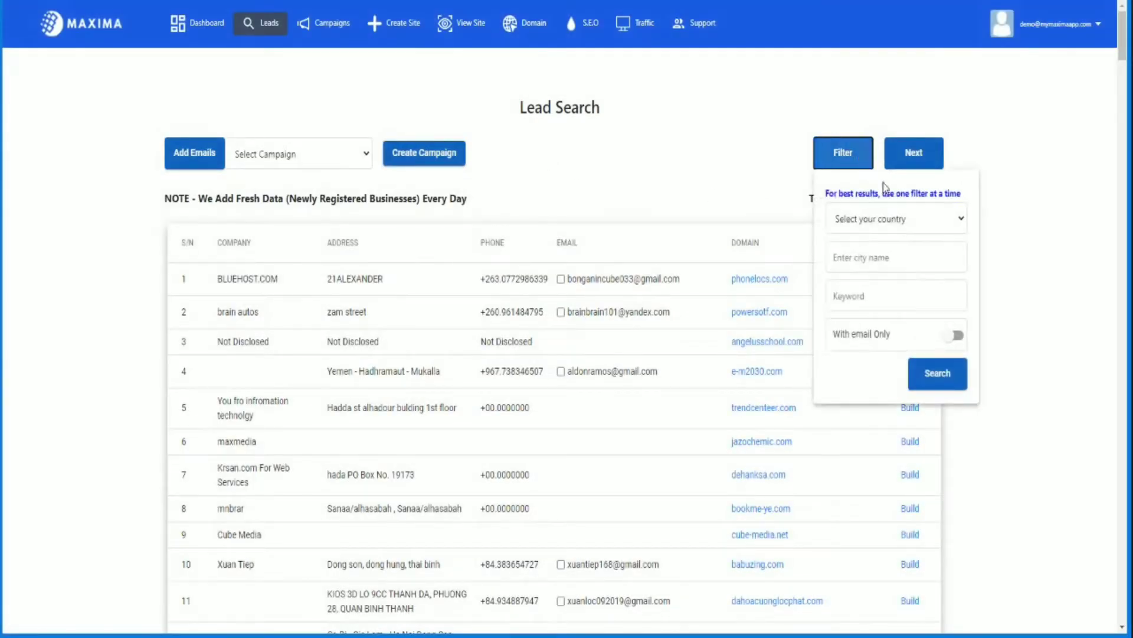
click(884, 303)
text(dog)
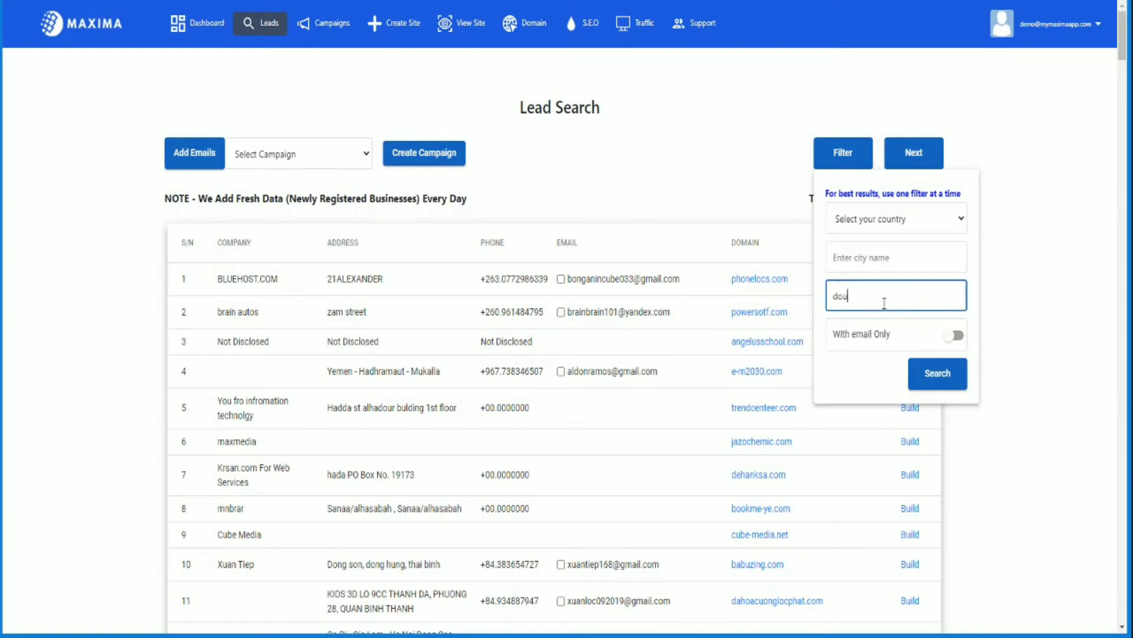
click(939, 374)
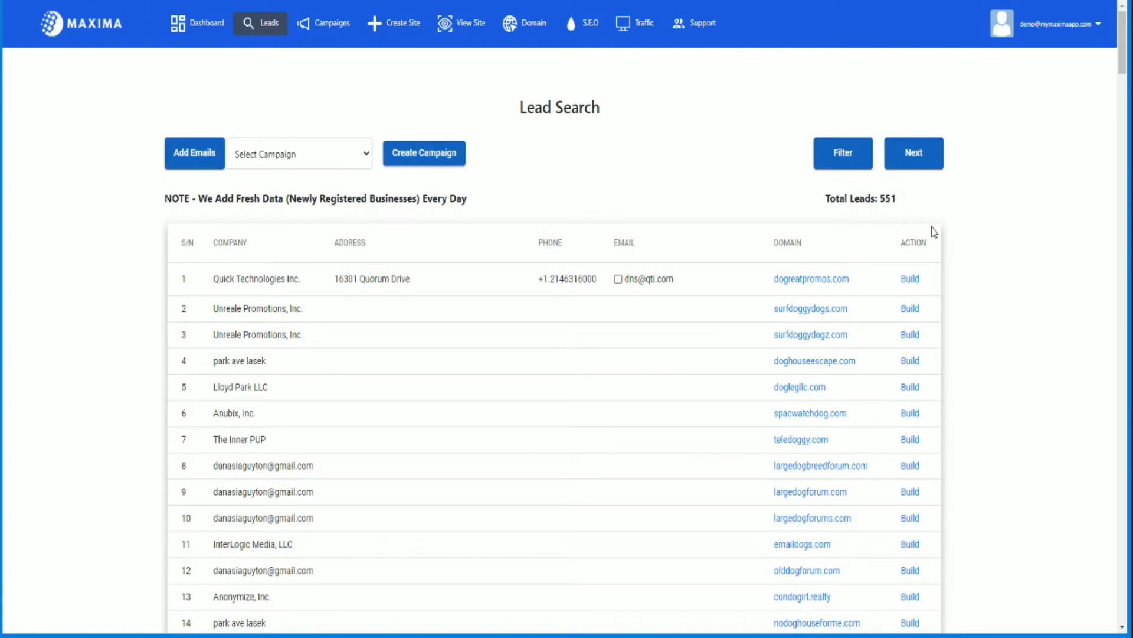
scroll(846, 325, down, 20)
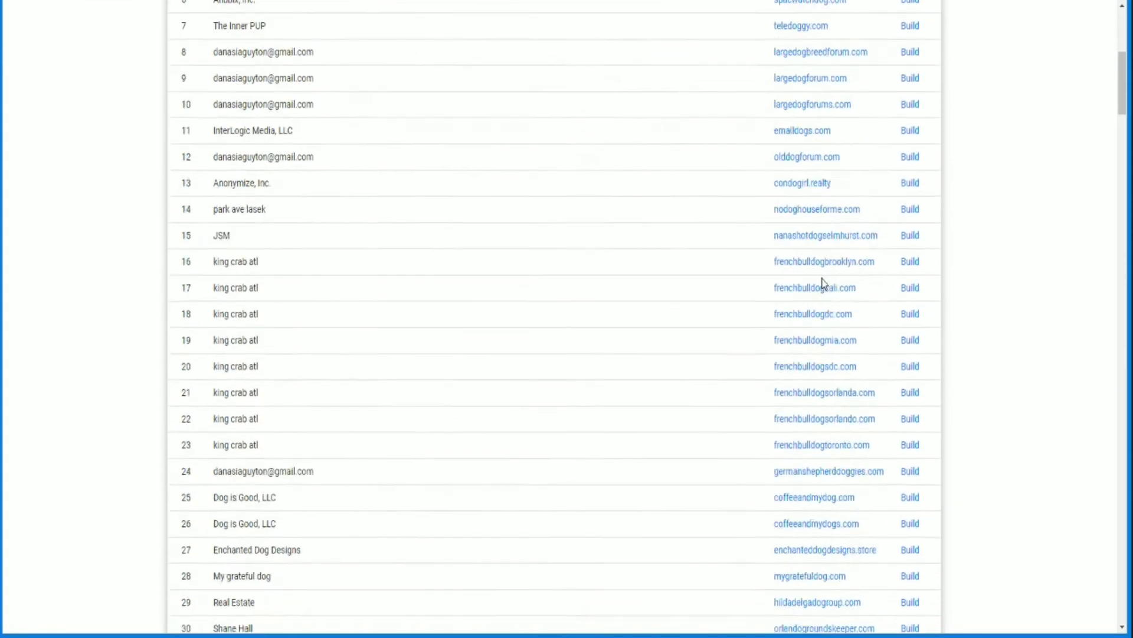
scroll(830, 286, up, 20)
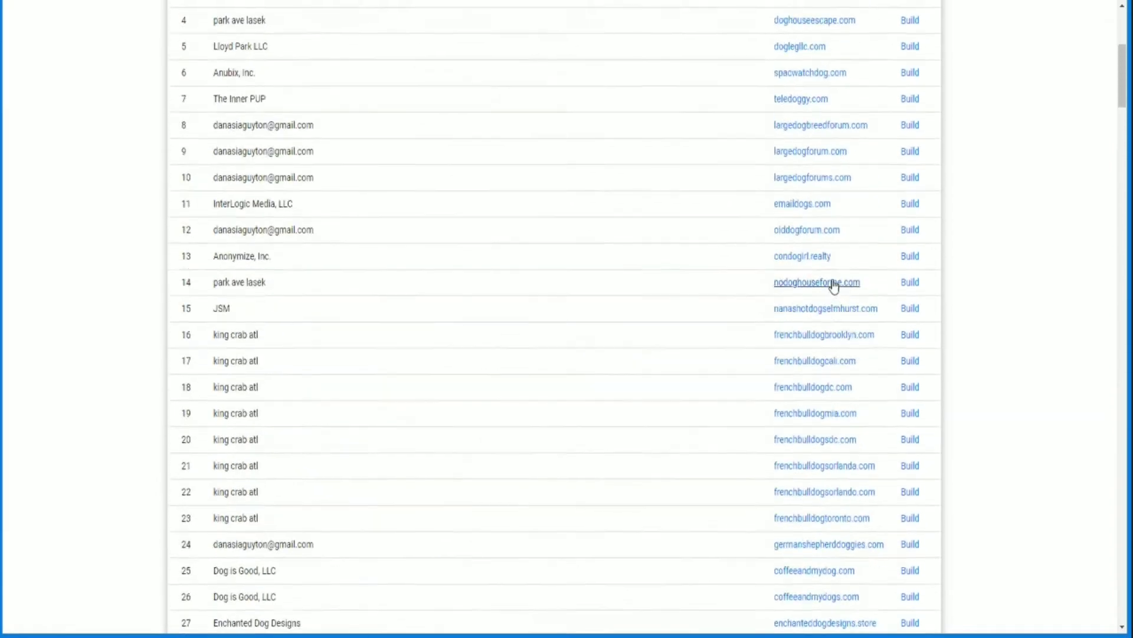
- Restrict the dog results to leads with email only, giving 184 leads
click(868, 160)
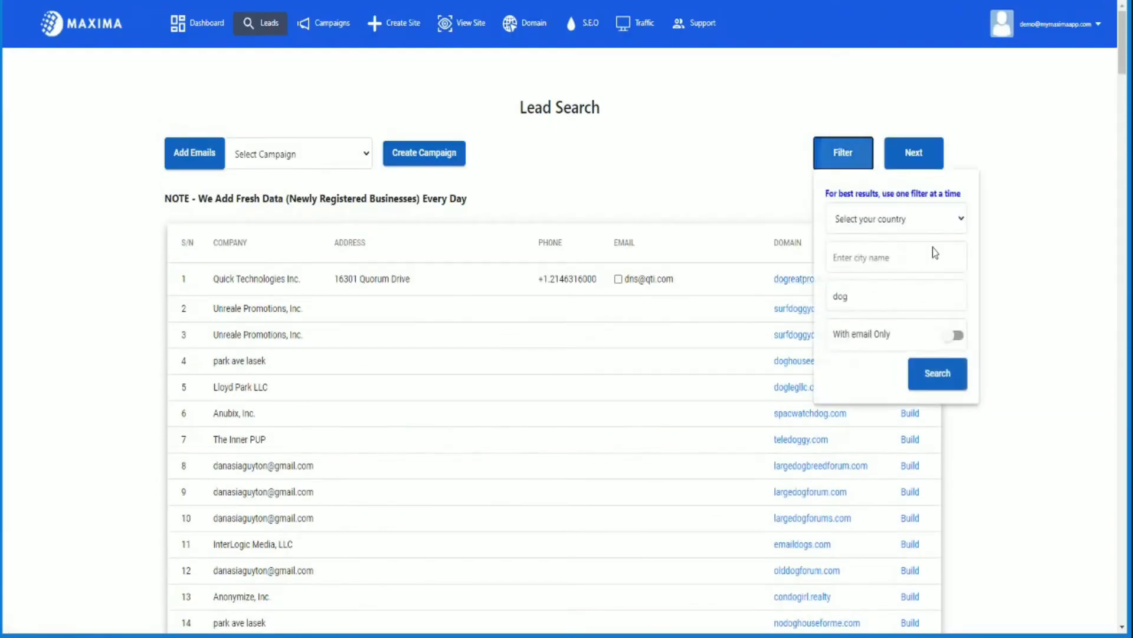
click(955, 343)
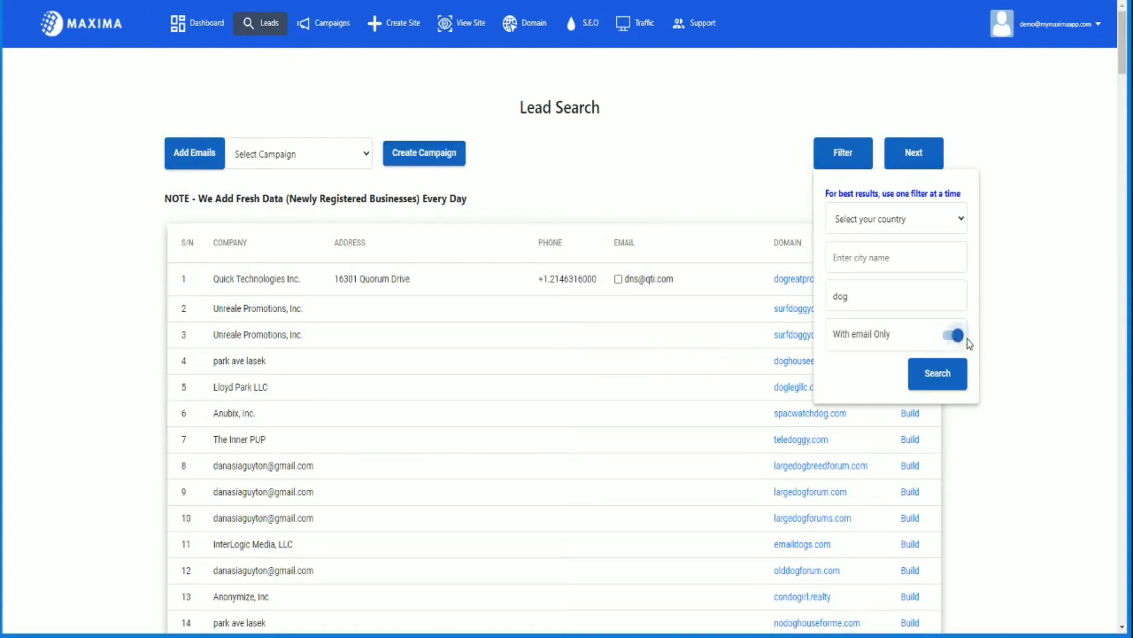
click(966, 374)
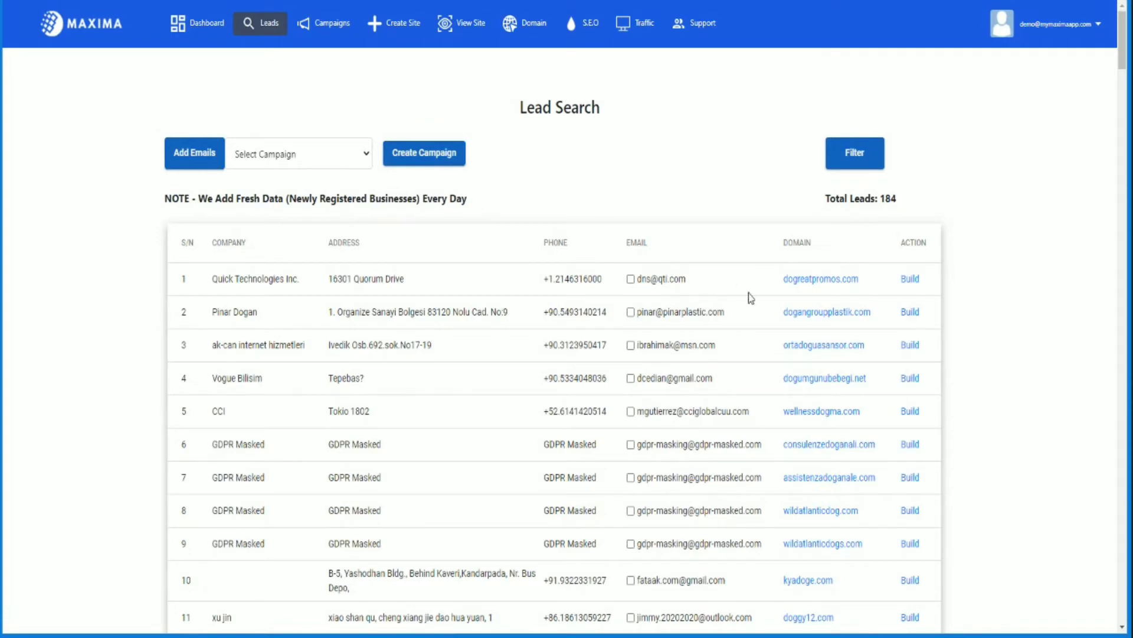
scroll(777, 359, down, 3)
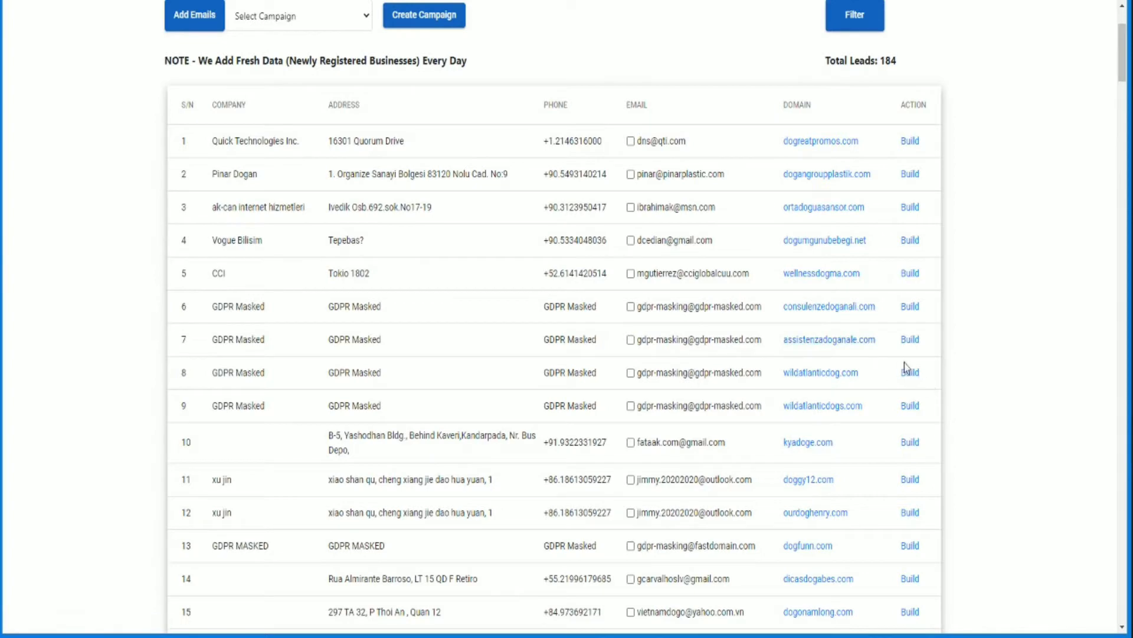
scroll(775, 373, up, 3)
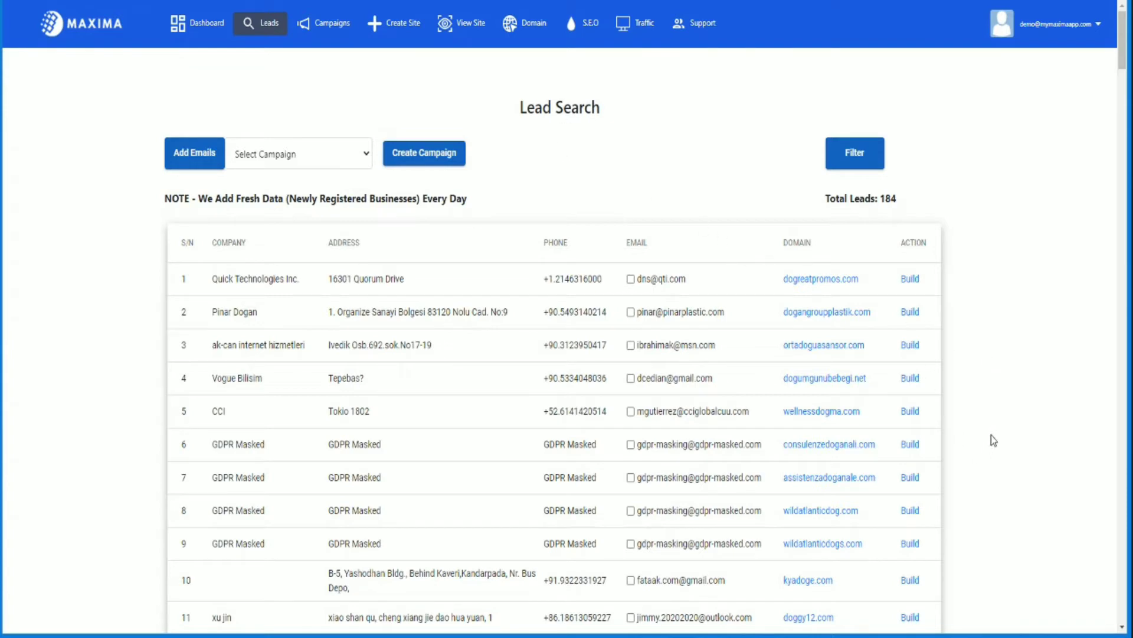
scroll(1011, 395, down, 12)
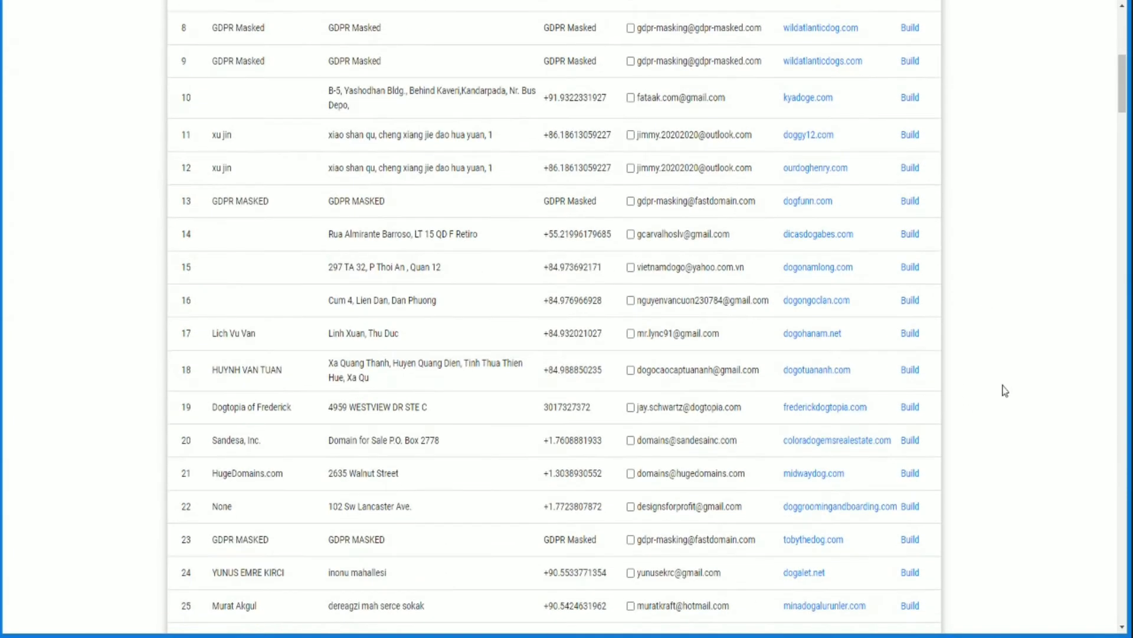
scroll(1011, 366, up, 3)
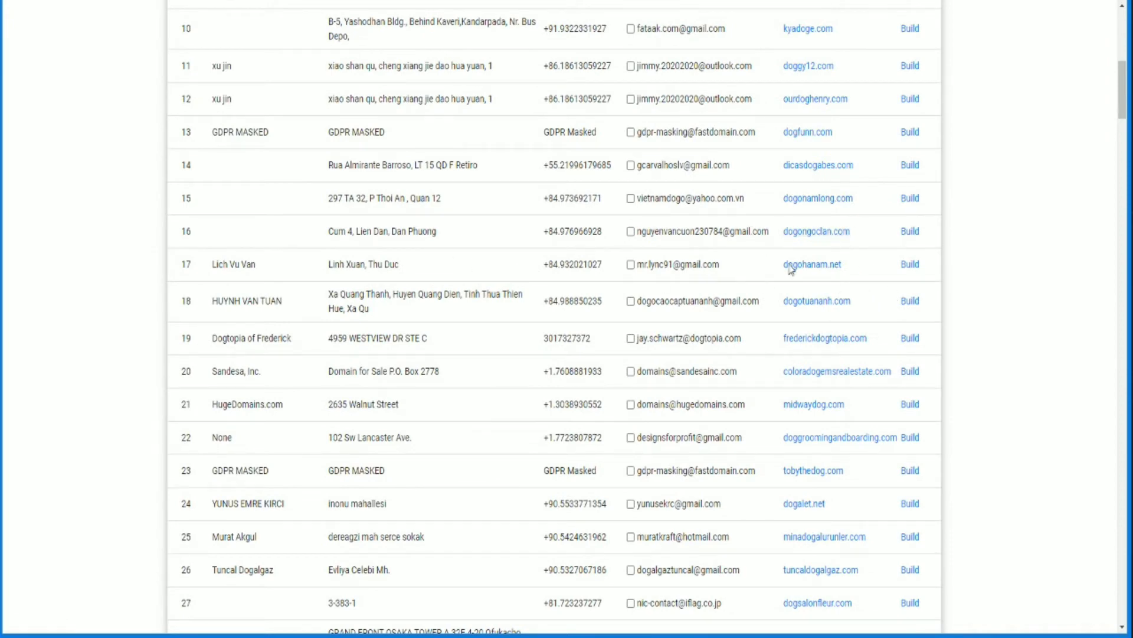
scroll(850, 341, up, 7)
scroll(850, 341, up, 4)
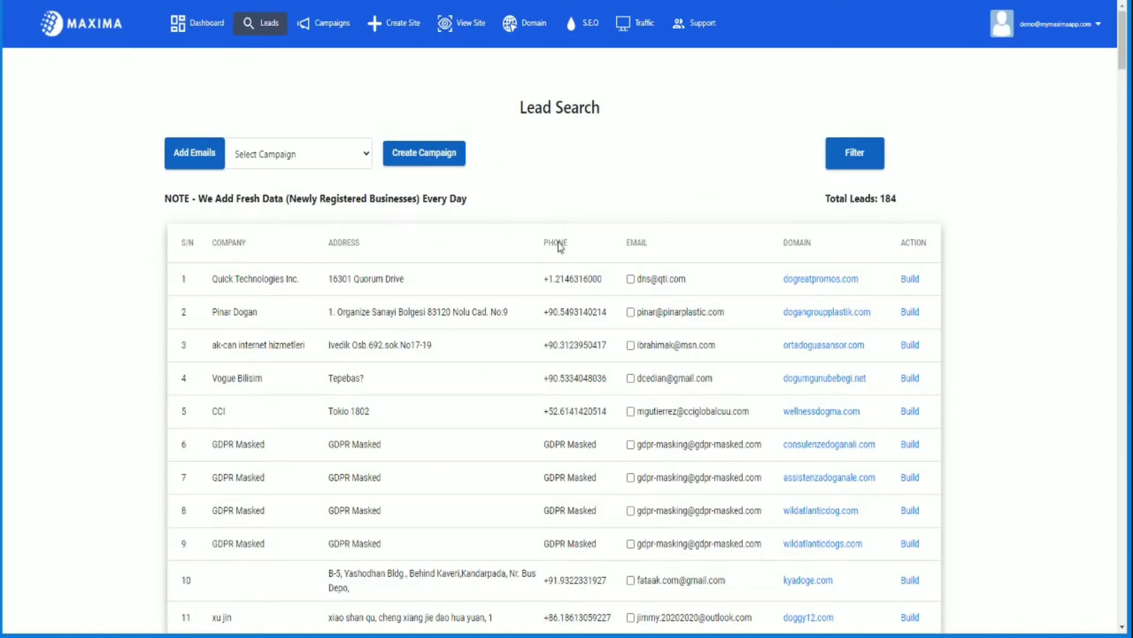
- Check the email boxes of the first five leads and leads 11–14
click(630, 280)
click(630, 312)
click(630, 346)
click(630, 378)
click(631, 411)
scroll(639, 413, down, 6)
click(630, 339)
click(630, 306)
click(631, 273)
click(631, 371)
scroll(565, 299, up, 6)
- Add the checked emails to the Dog campaign and dismiss the confirmation
click(316, 154)
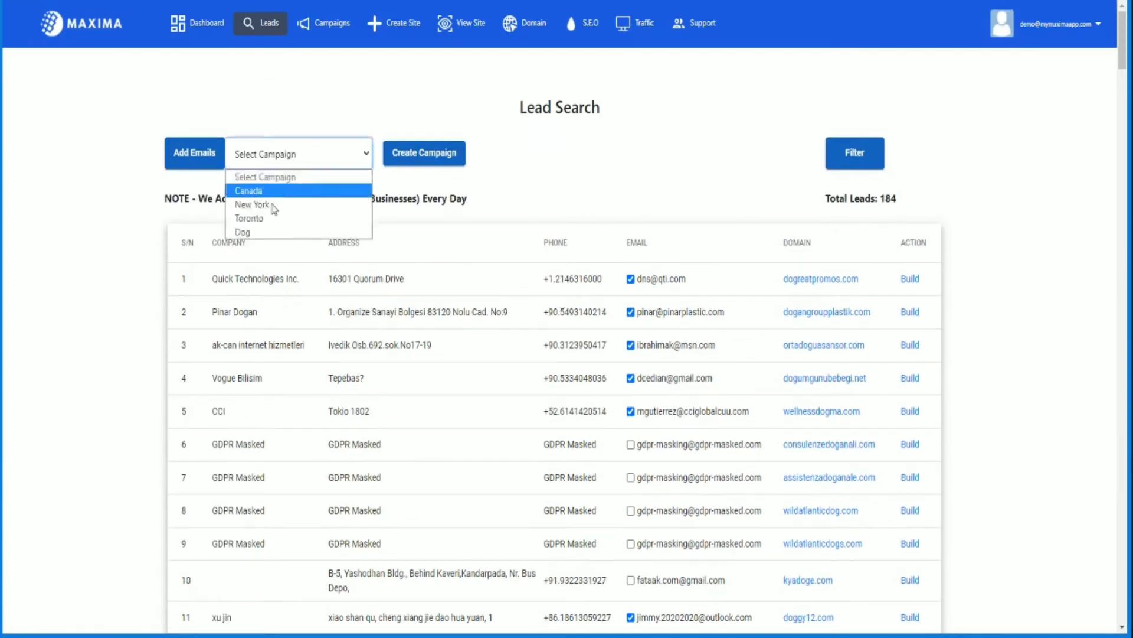
click(263, 233)
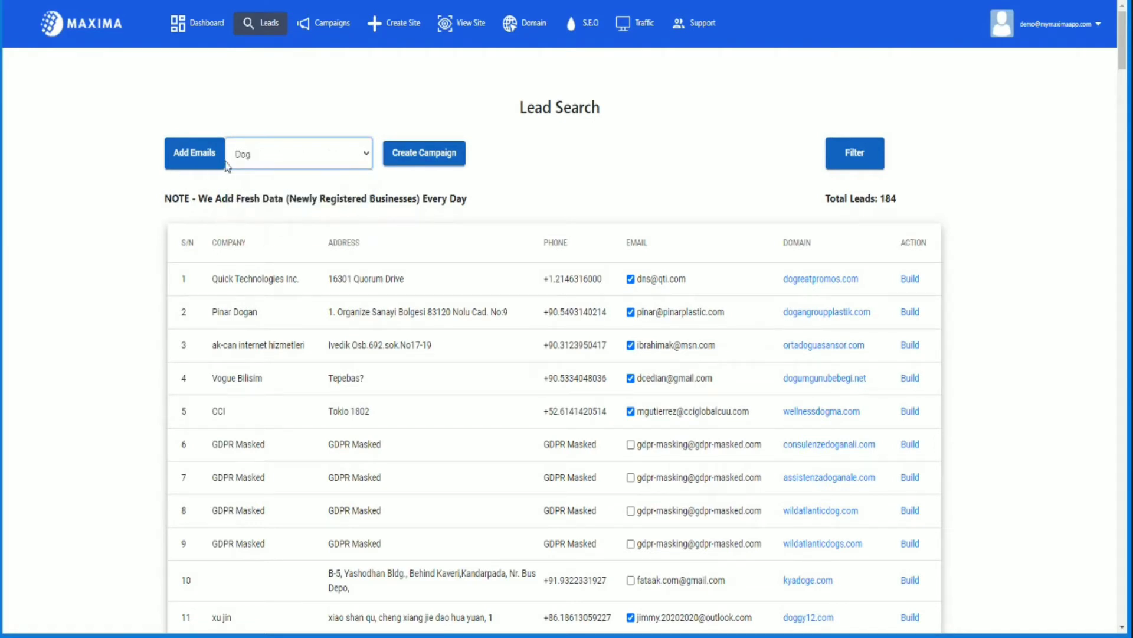
click(205, 158)
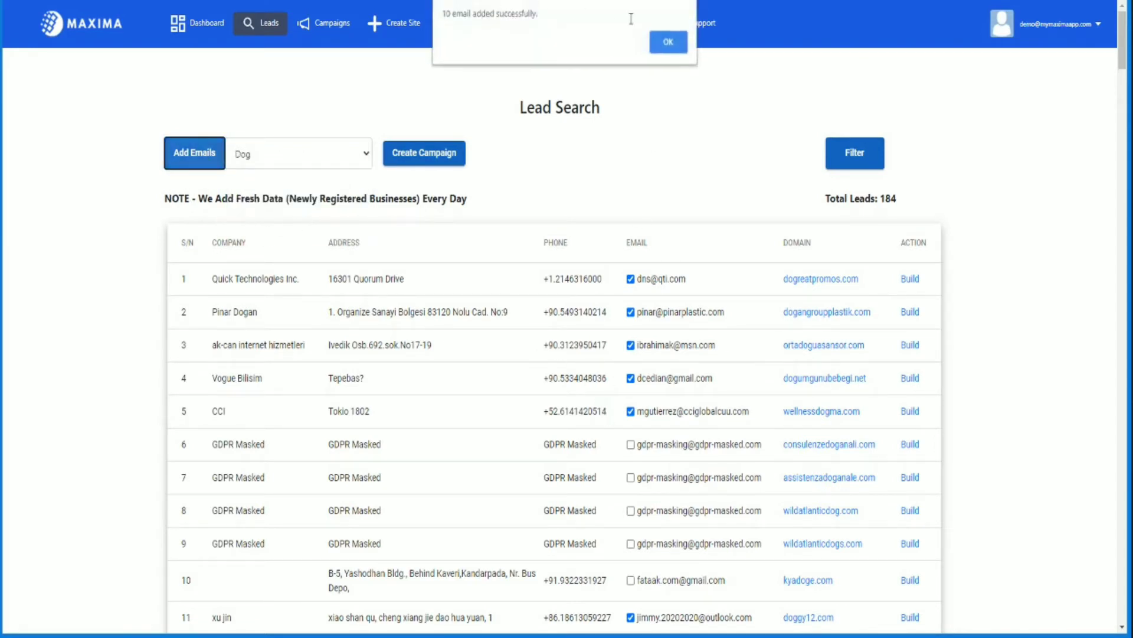
click(668, 43)
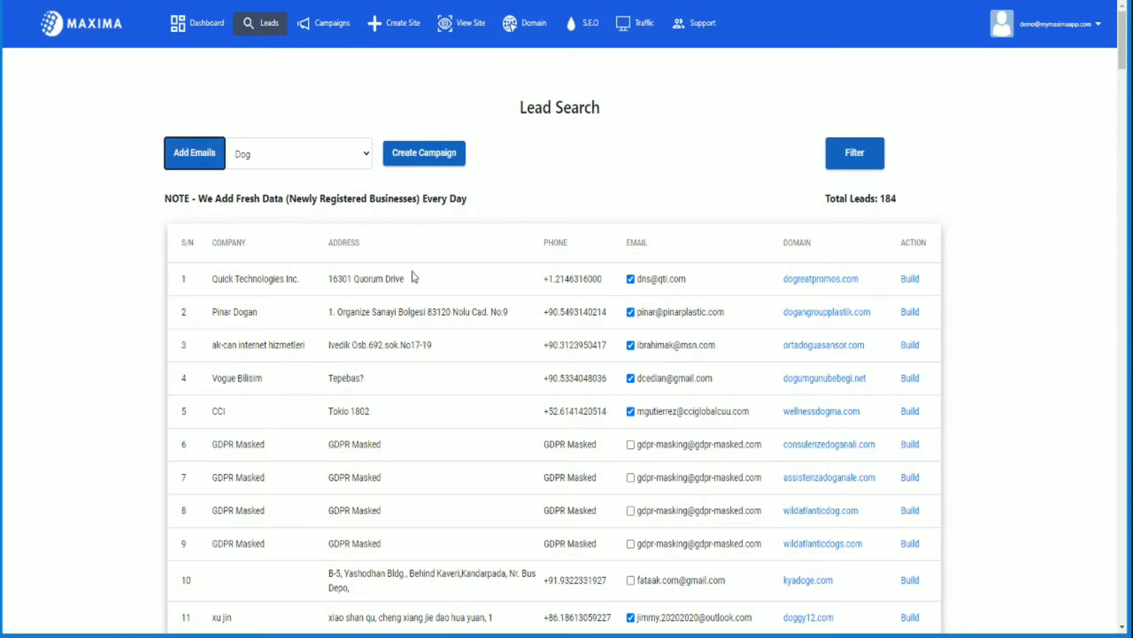
- Start a new website and scroll the template gallery down to the Foundation template
click(405, 27)
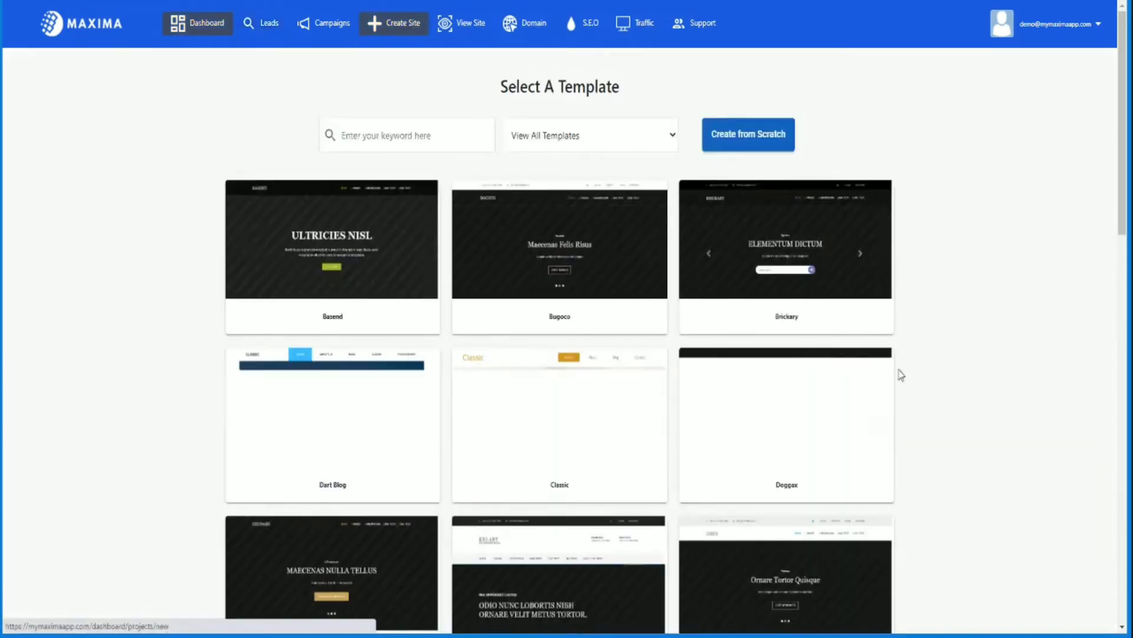
scroll(866, 461, down, 6)
scroll(865, 465, down, 19)
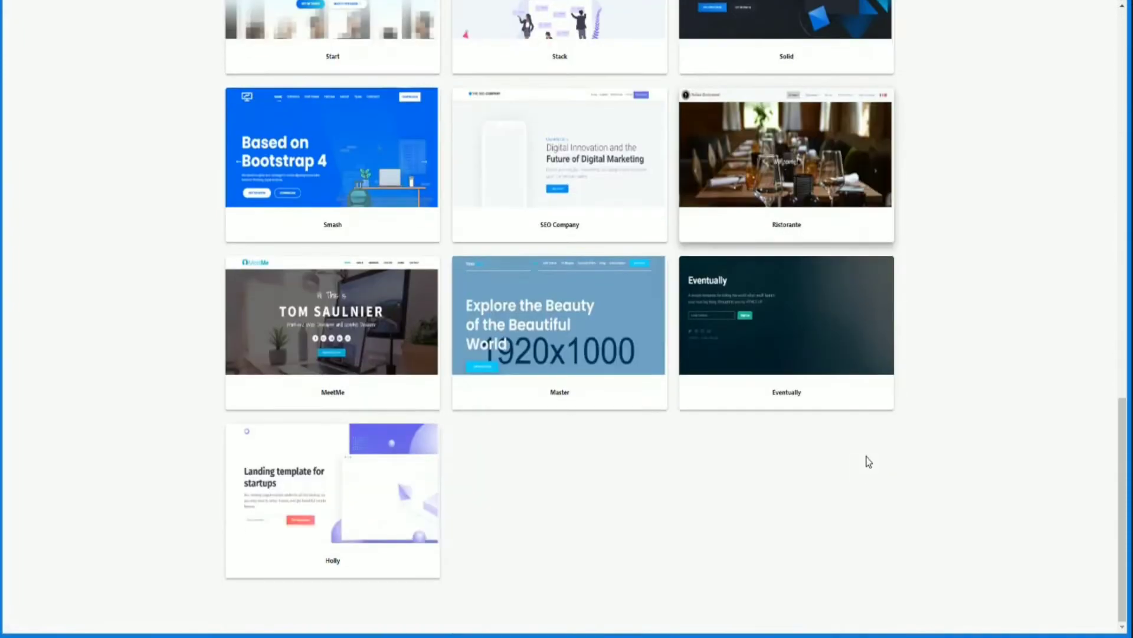
scroll(867, 462, down, 11)
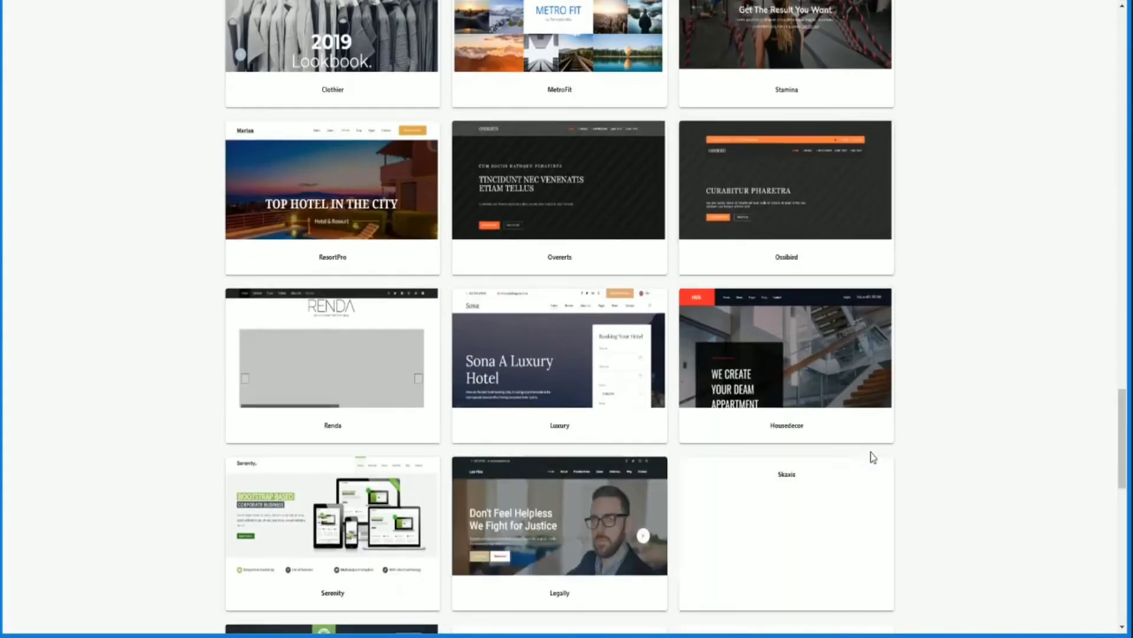
scroll(786, 490, down, 8)
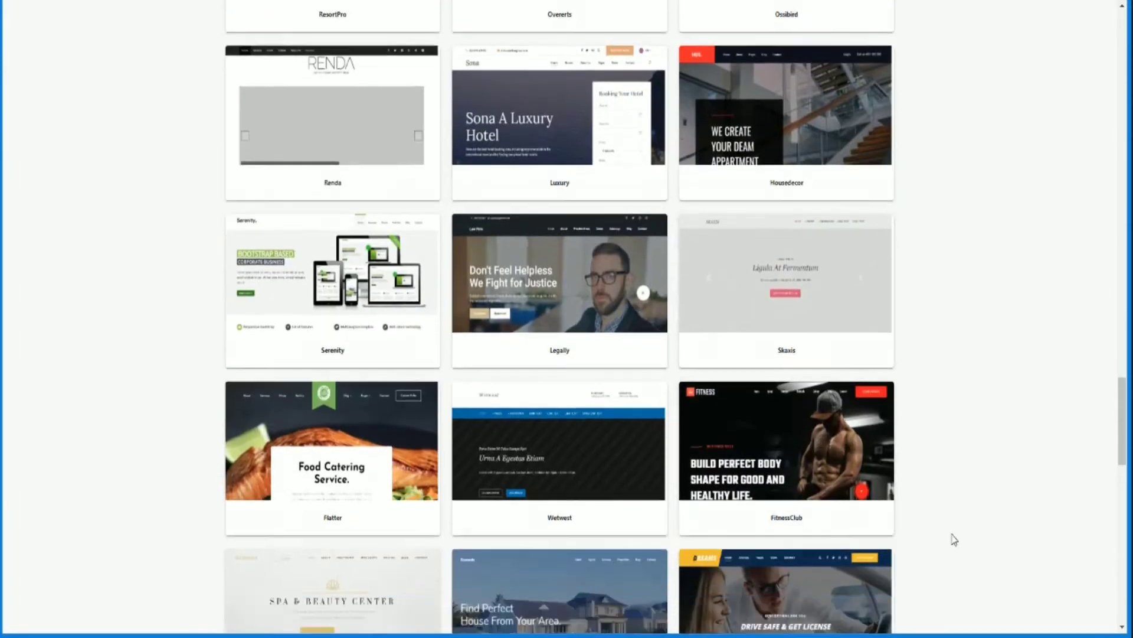
scroll(982, 478, down, 5)
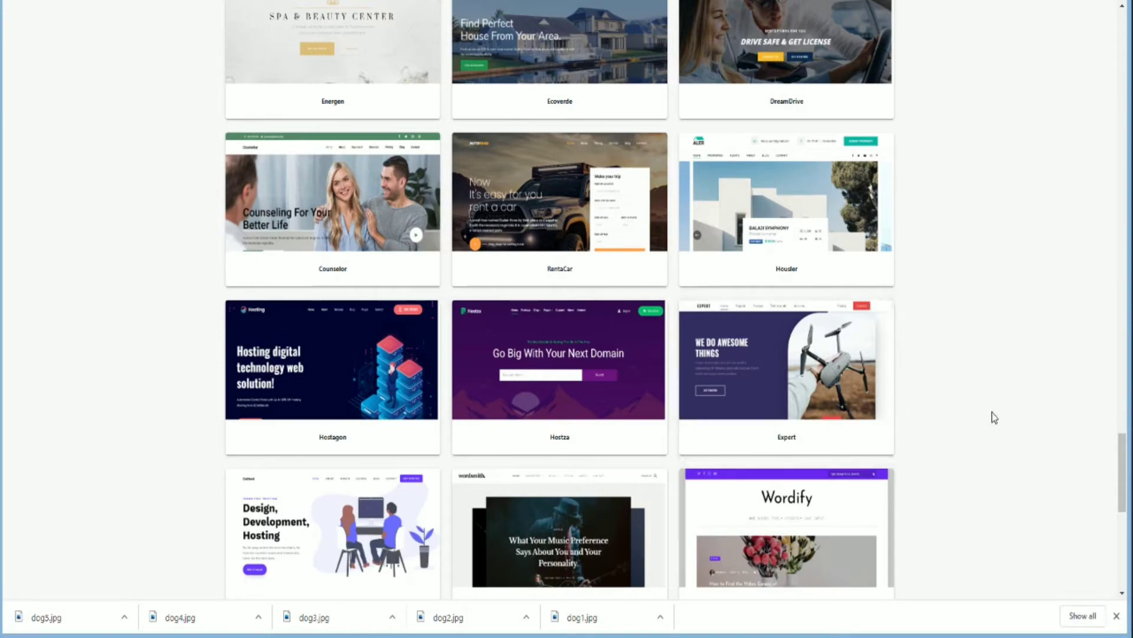
scroll(1002, 402, down, 3)
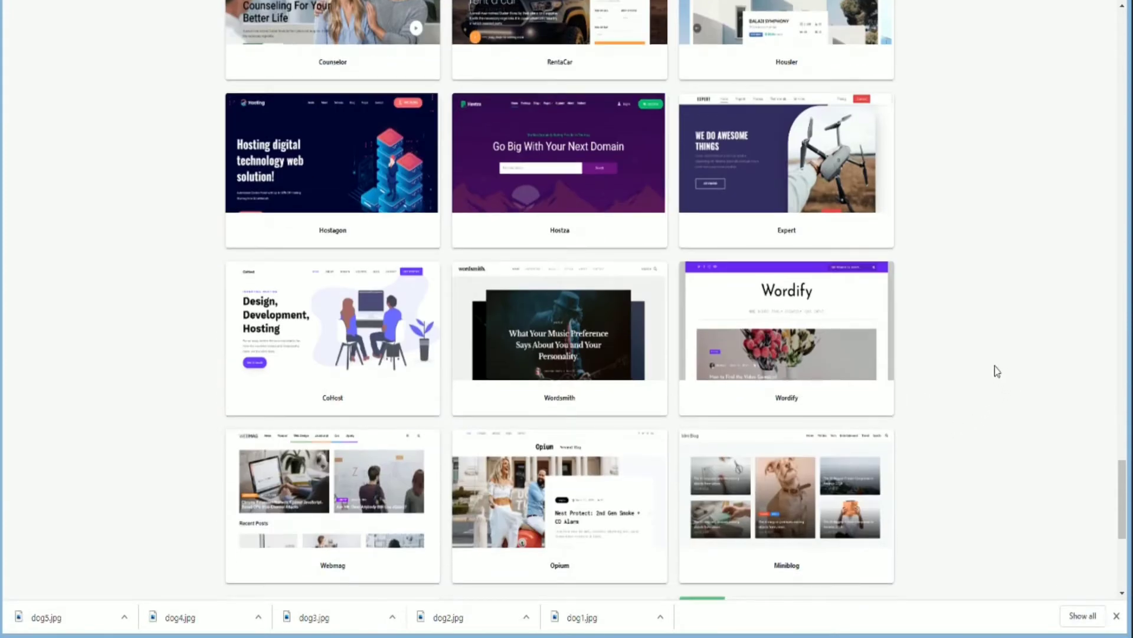
scroll(985, 313, down, 4)
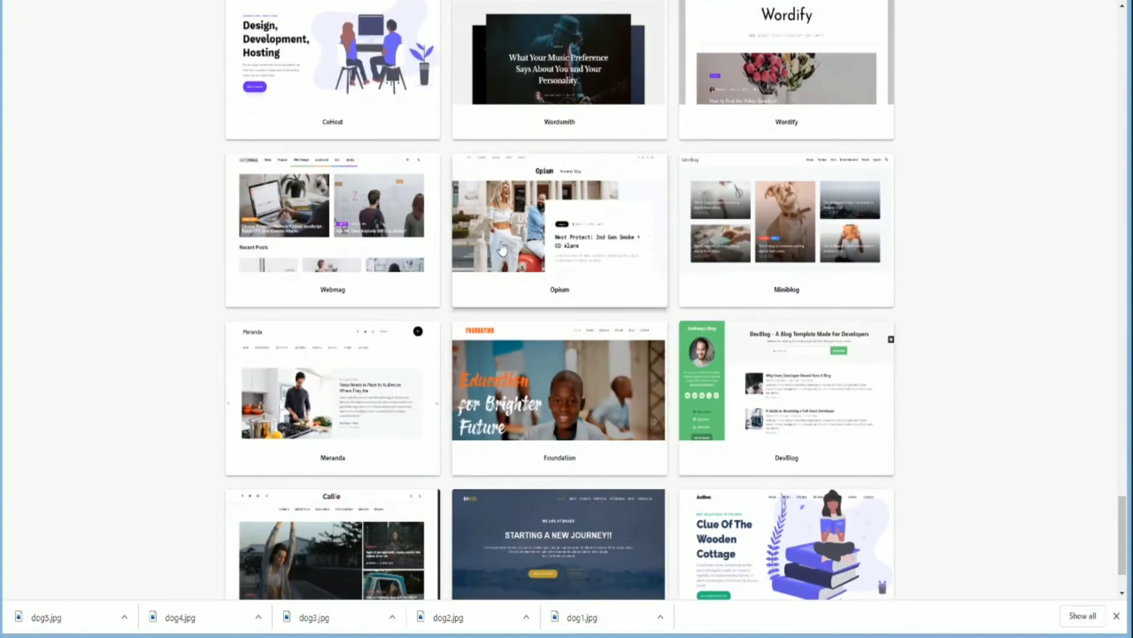
scroll(715, 326, down, 2)
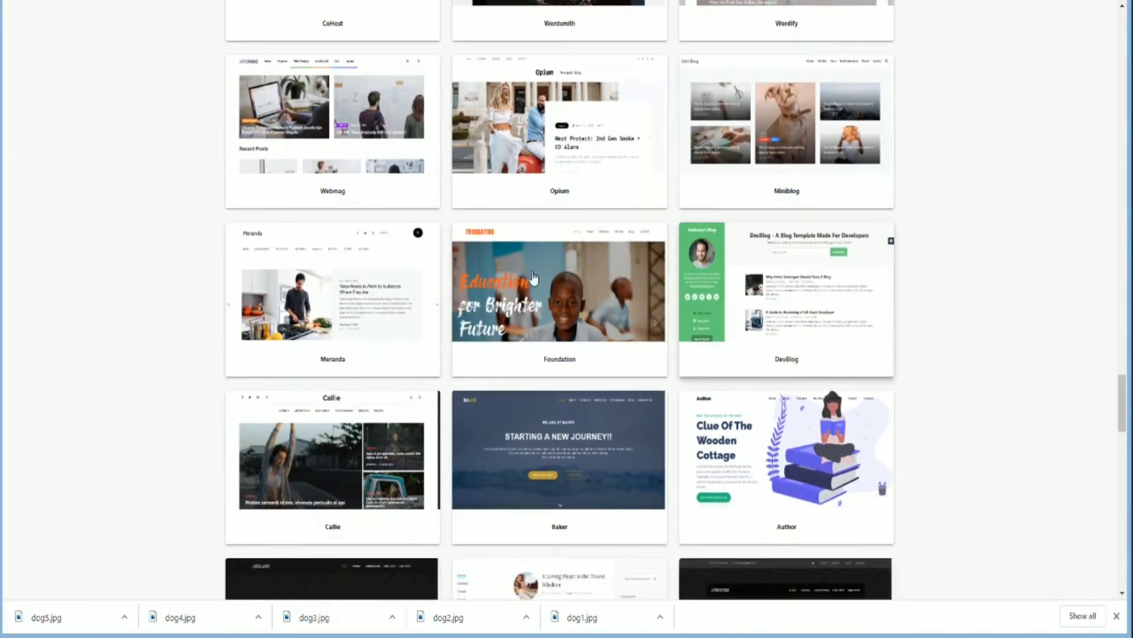
- Create a website named 'dogsite1' from the Foundation template
click(577, 280)
text(do)
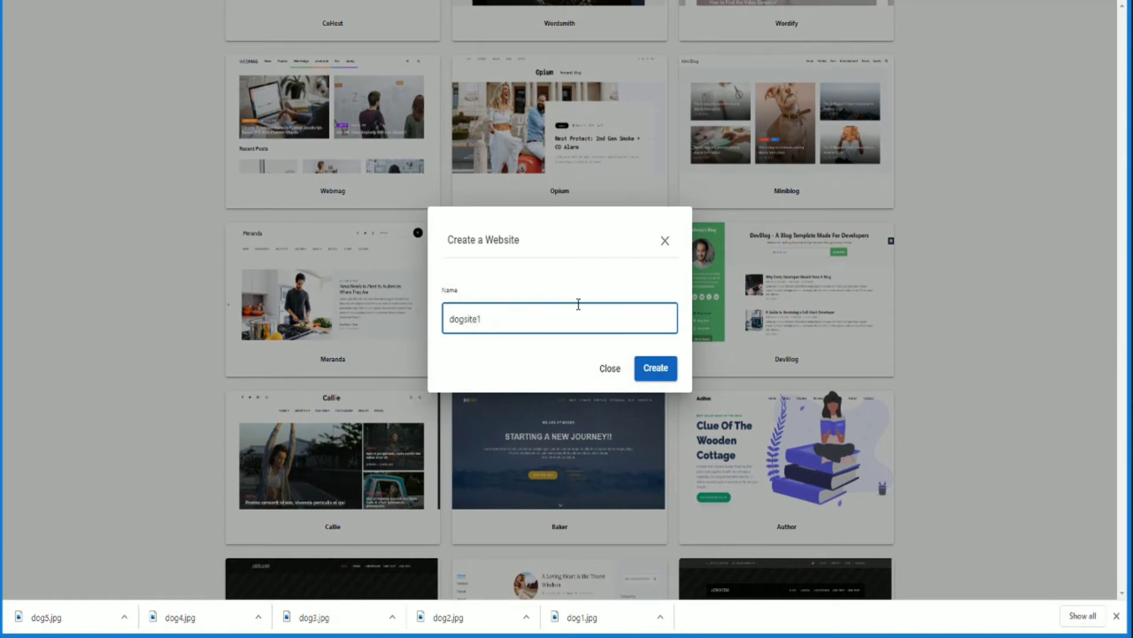
text(gsite1)
click(663, 373)
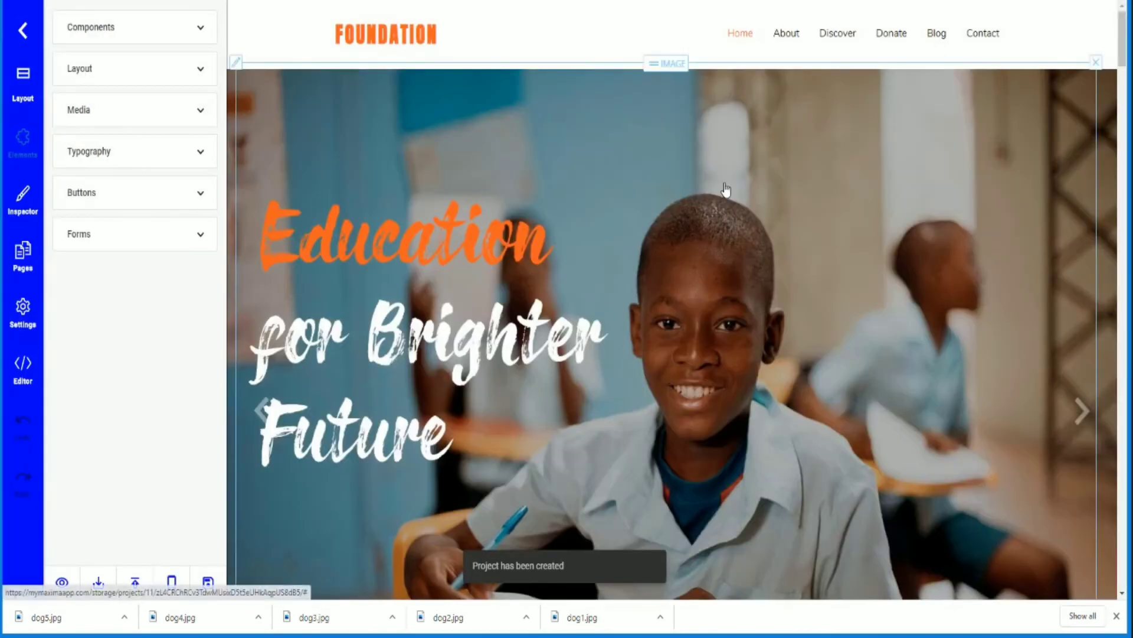
- Change the site logo text from FOUNDATION to 'DOG LOVERS'
click(411, 42)
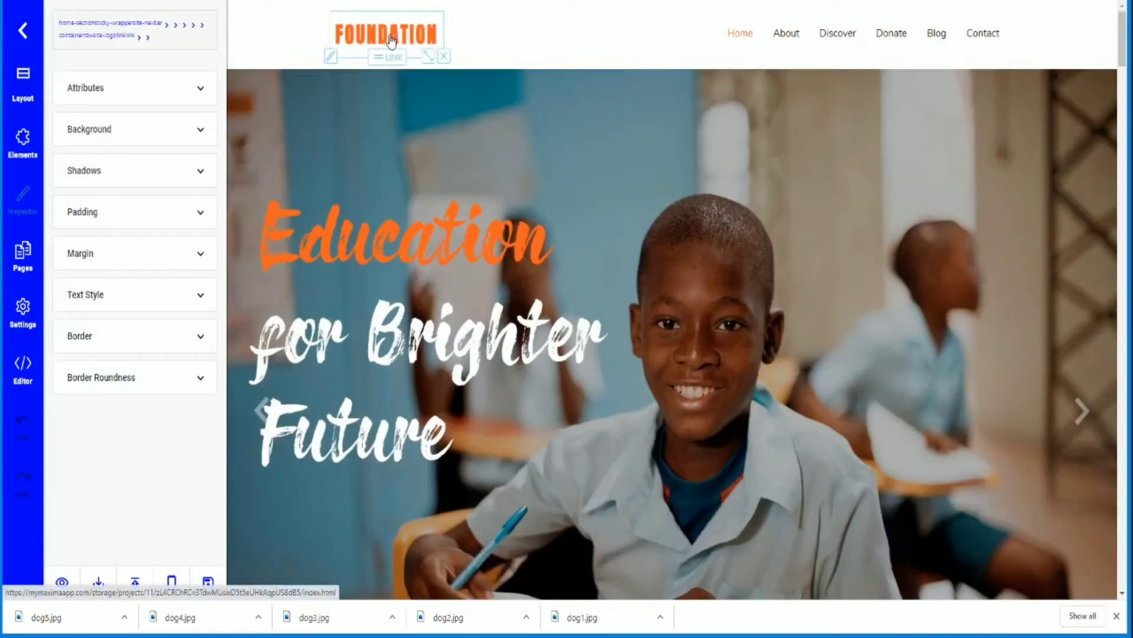
click(330, 56)
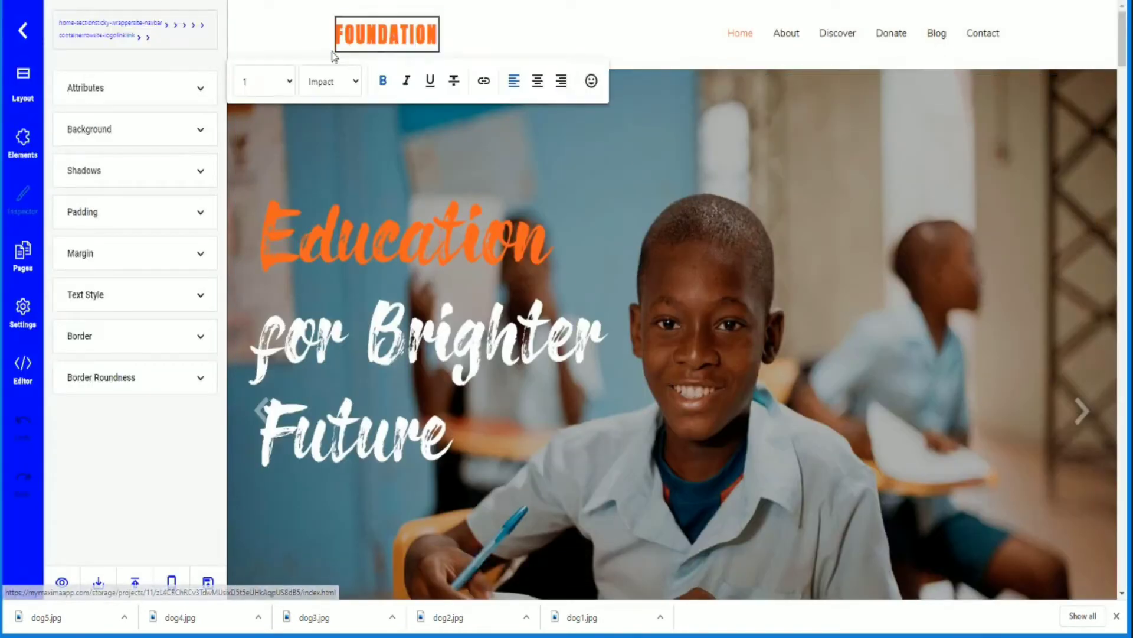
double_click(390, 42)
text(DOG S)
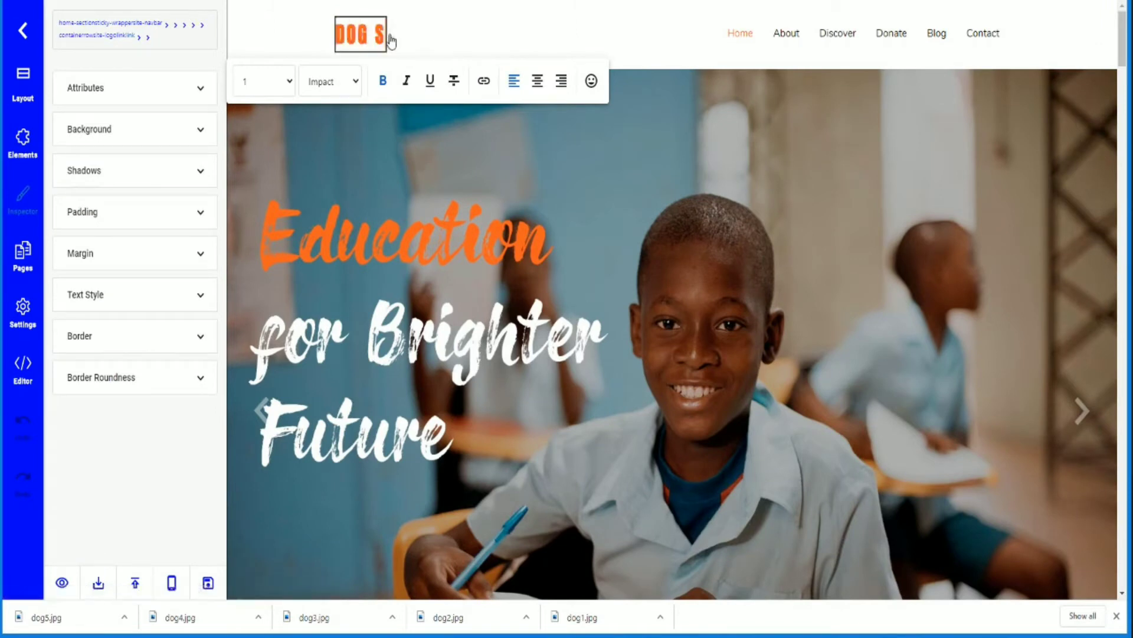
key(BackSpace)
text(LOVER)
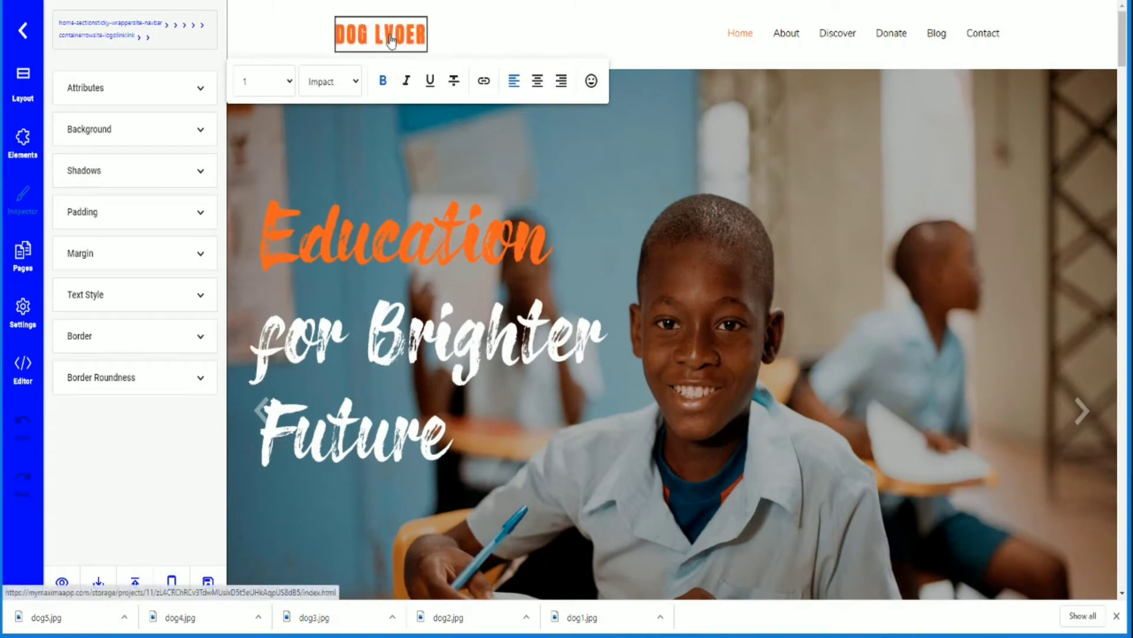
key(BackSpace)
key(BackSpace)
key(BackSpace)
key(BackSpace)
text(OVERS)
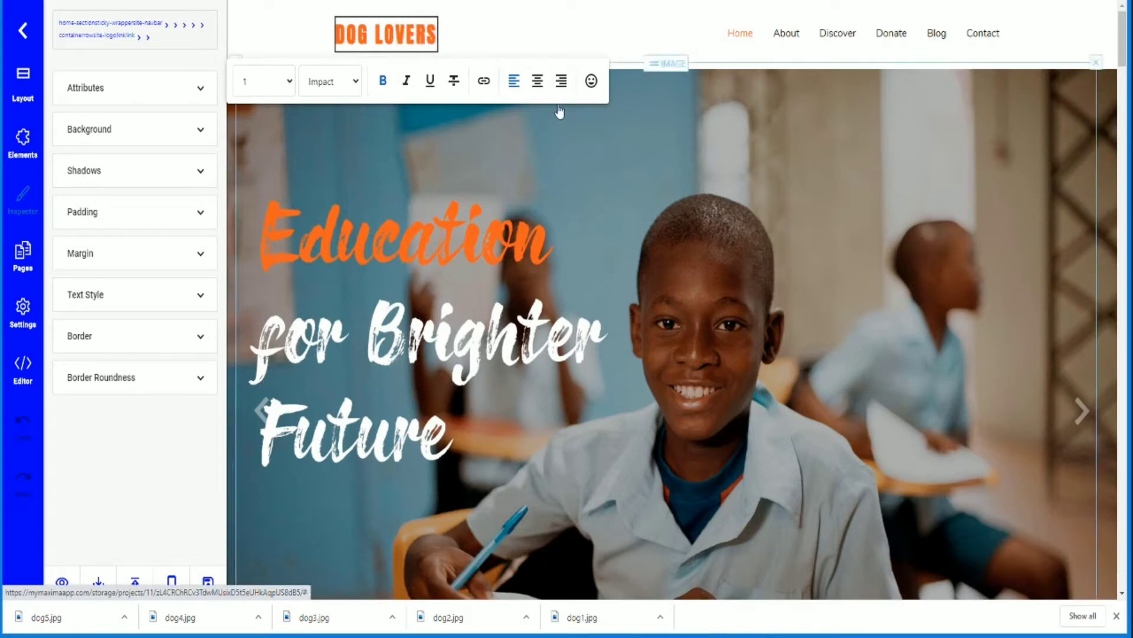
- Replace the hero slider image with dog1.jpg
click(500, 169)
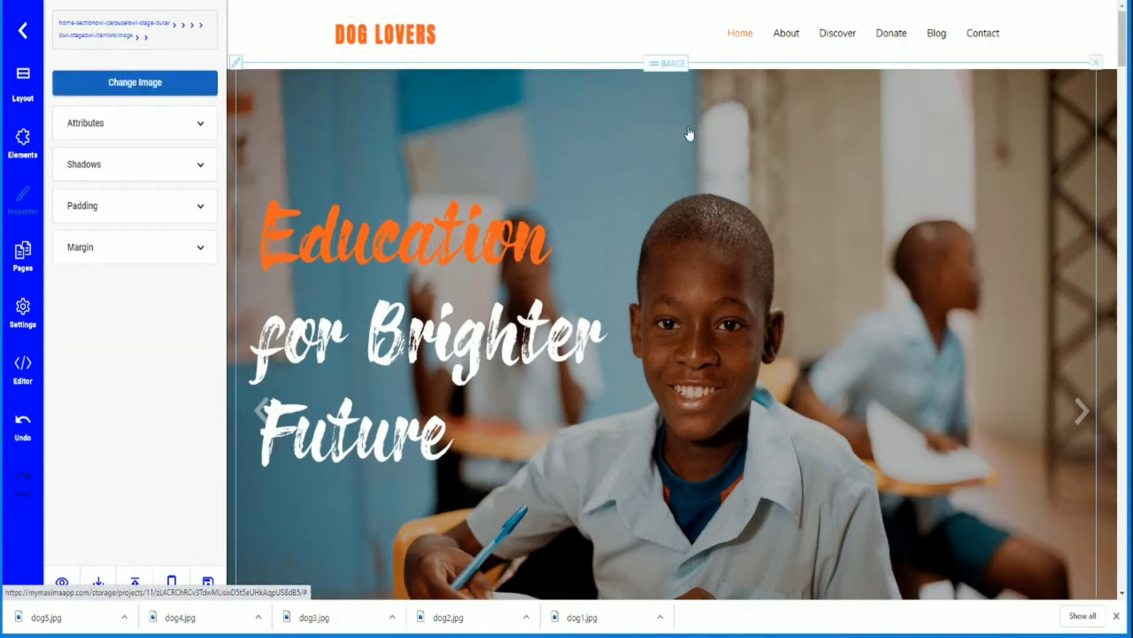
click(198, 85)
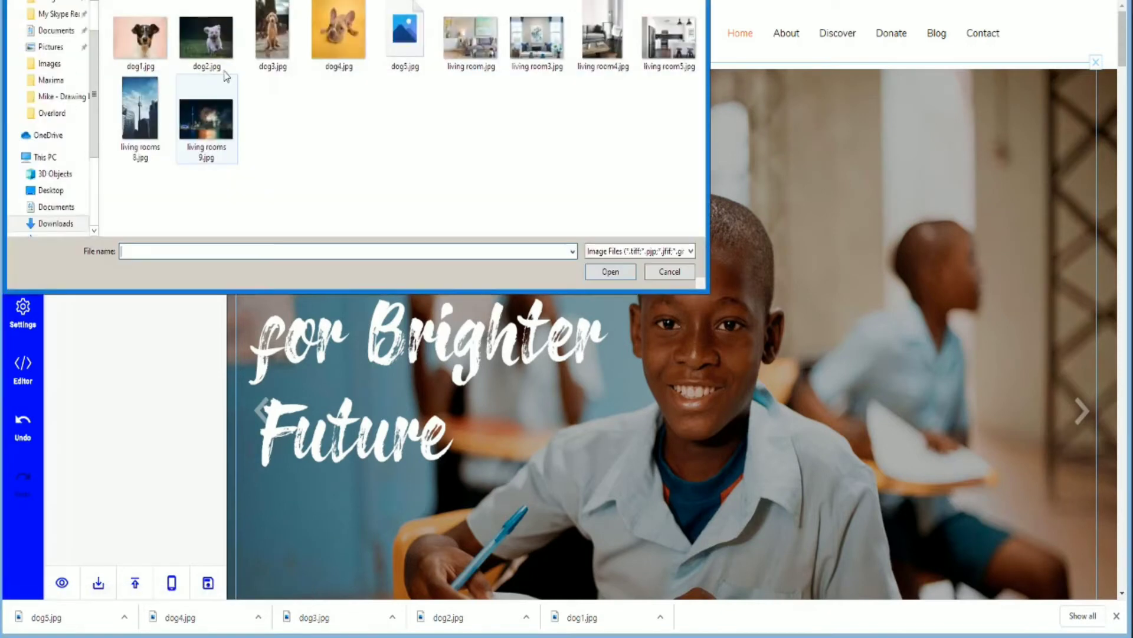
click(199, 35)
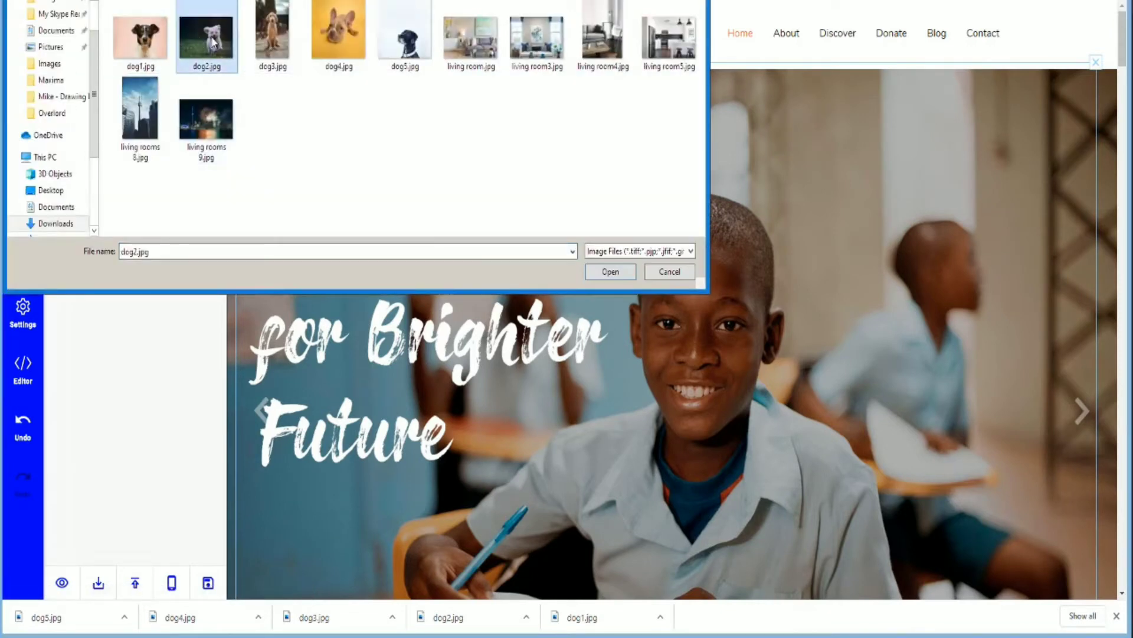
click(137, 42)
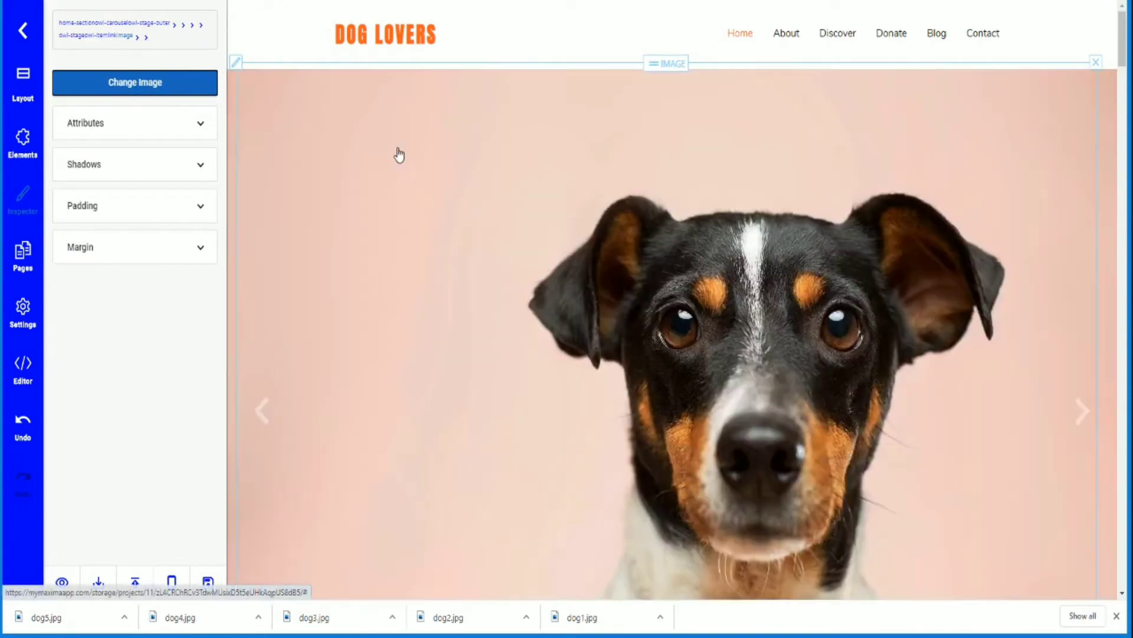
- Replace the Our Mission image with dog4.jpg
scroll(446, 218, down, 5)
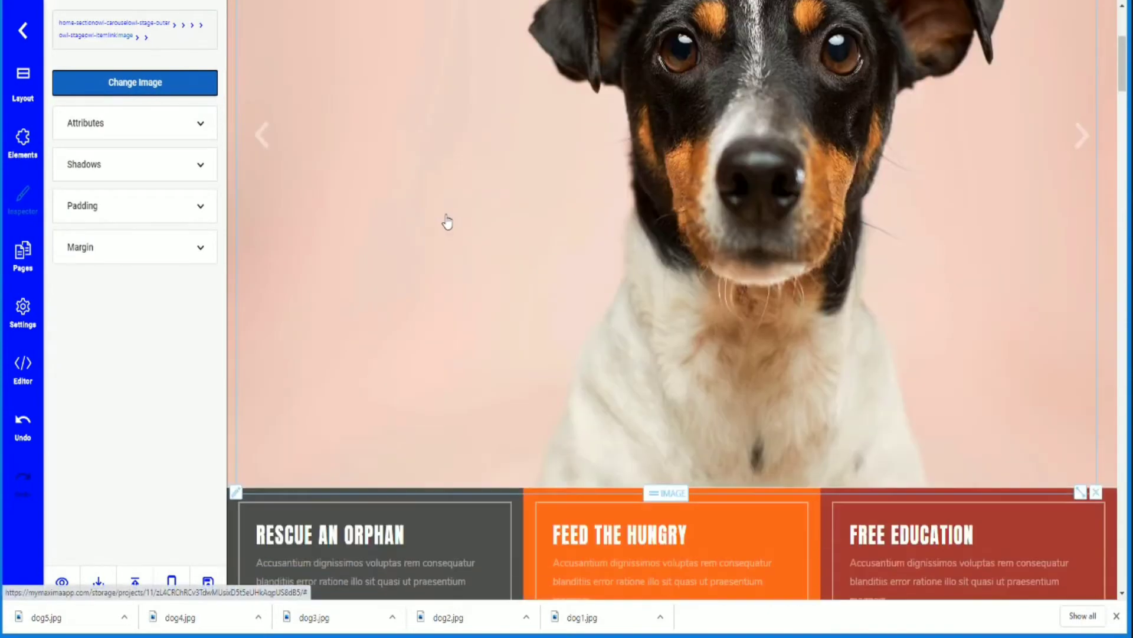
scroll(447, 221, down, 4)
scroll(437, 217, up, 7)
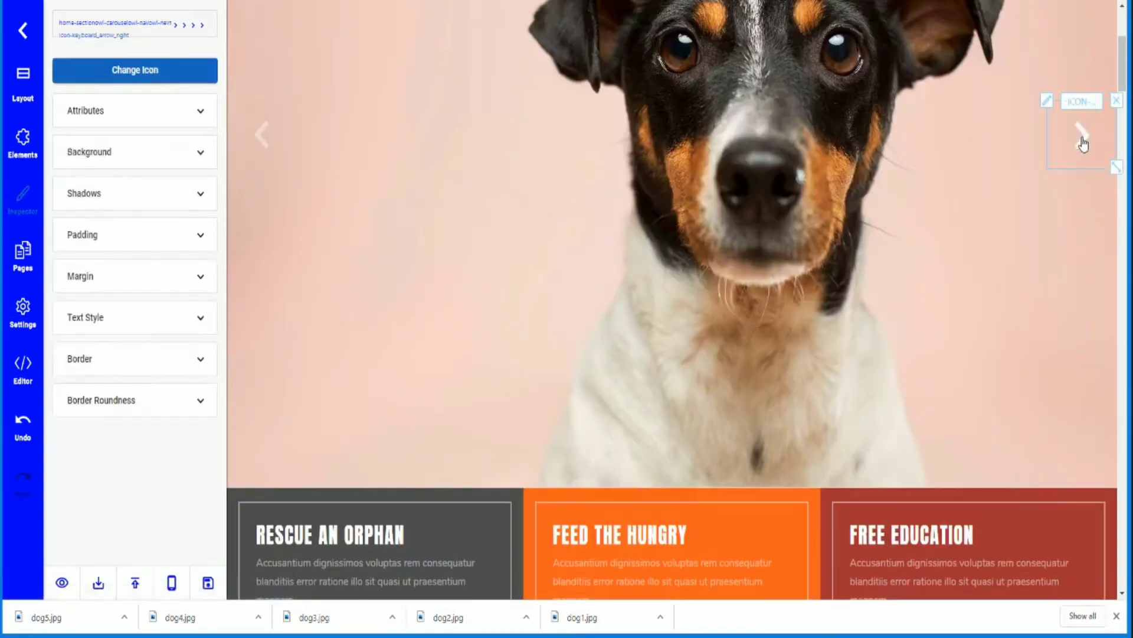
scroll(862, 228, down, 8)
click(575, 307)
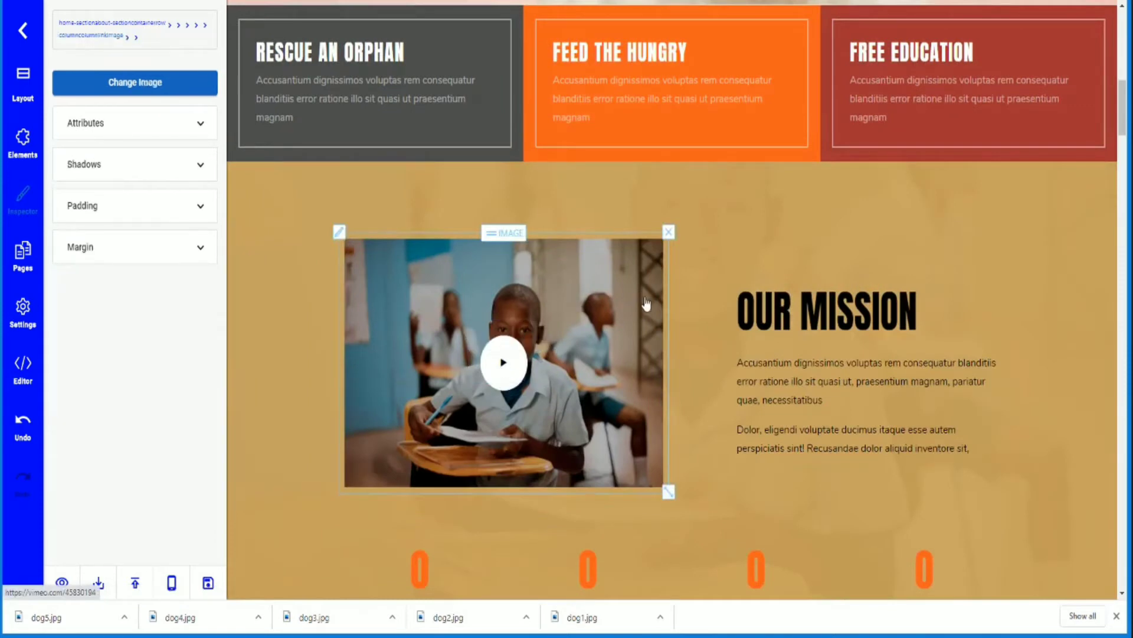
scroll(647, 309, down, 3)
scroll(574, 263, up, 3)
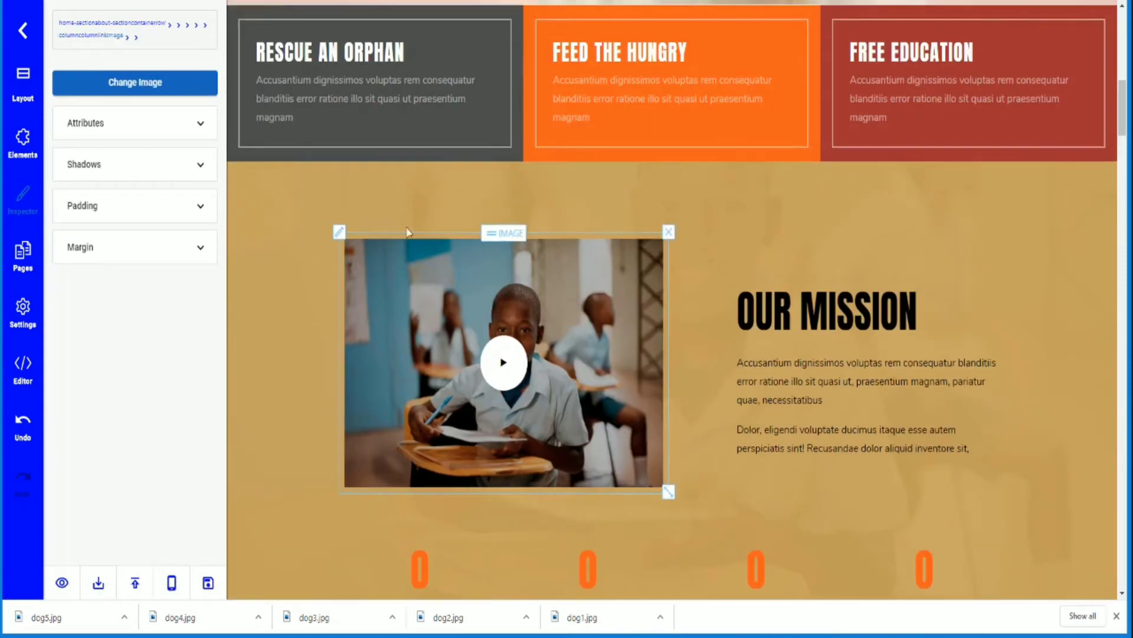
click(339, 232)
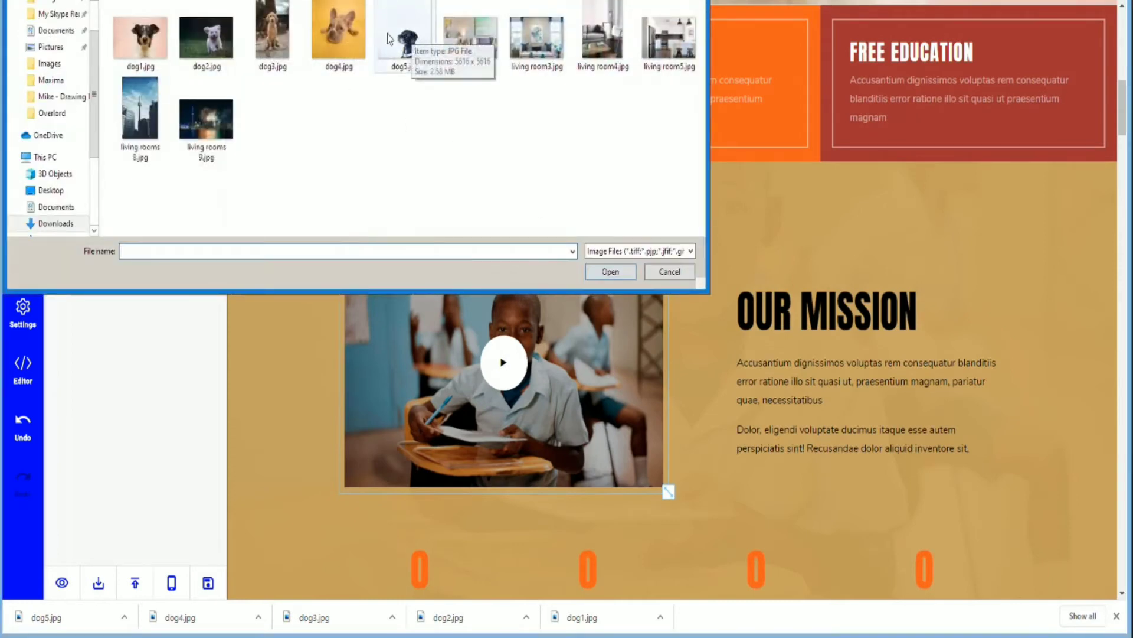
double_click(339, 37)
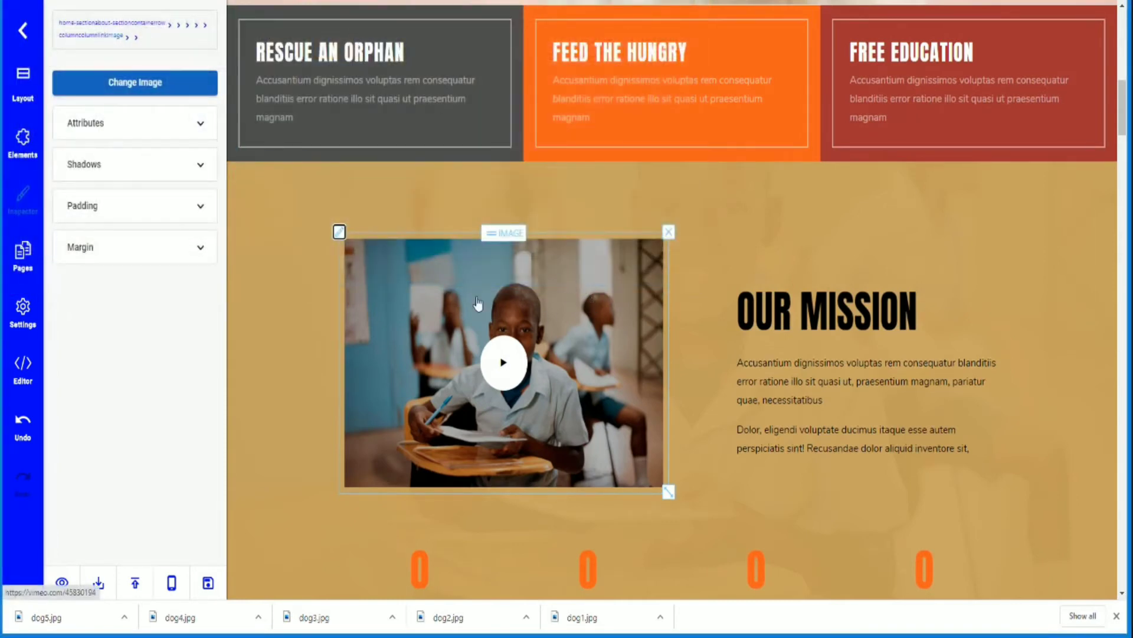
- Save the project
scroll(625, 389, down, 3)
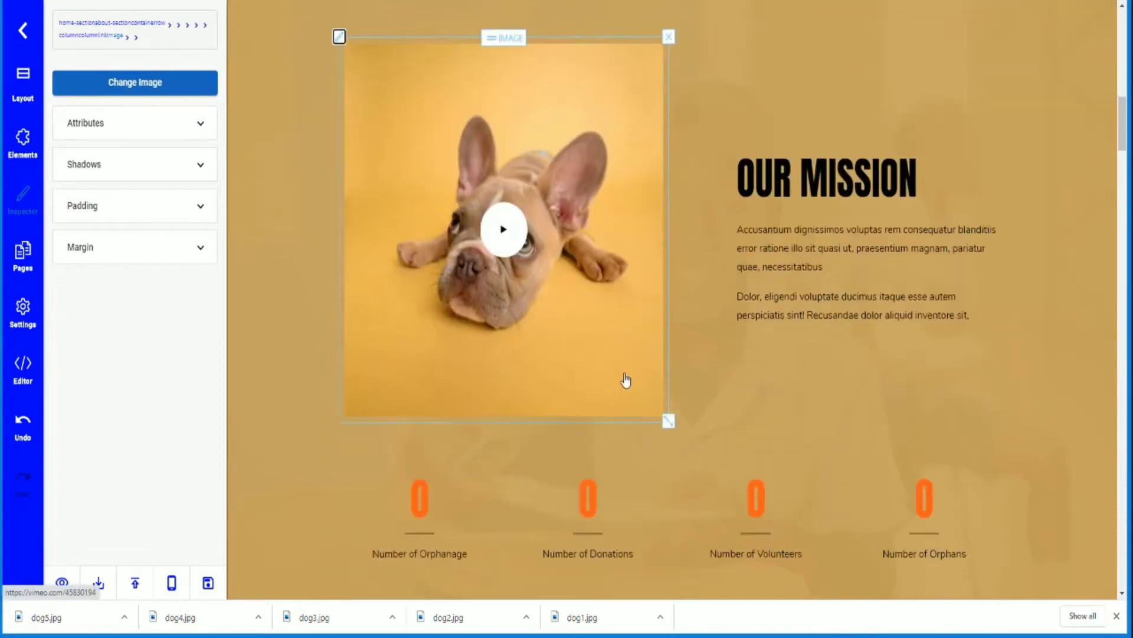
scroll(649, 337, up, 2)
scroll(983, 421, up, 10)
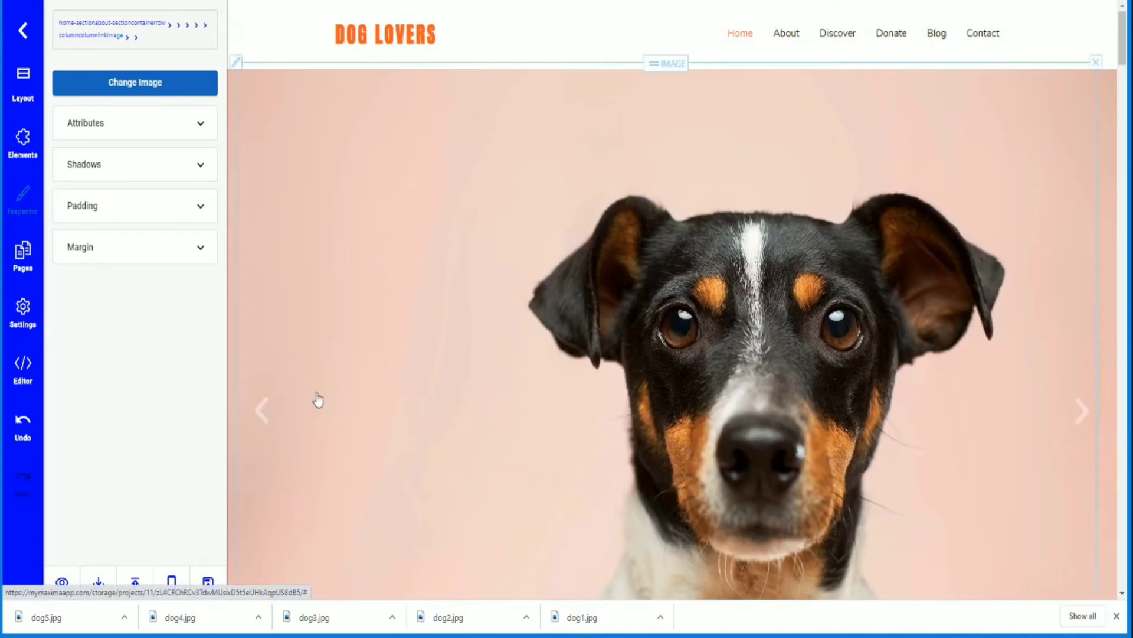
scroll(316, 399, down, 3)
click(208, 583)
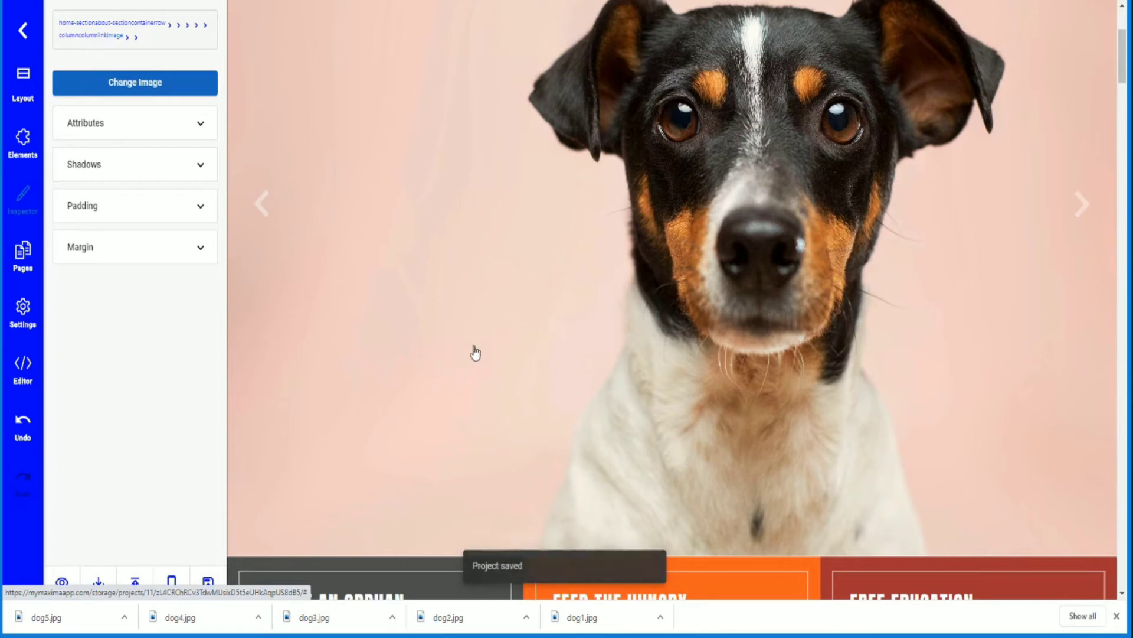
scroll(541, 375, up, 3)
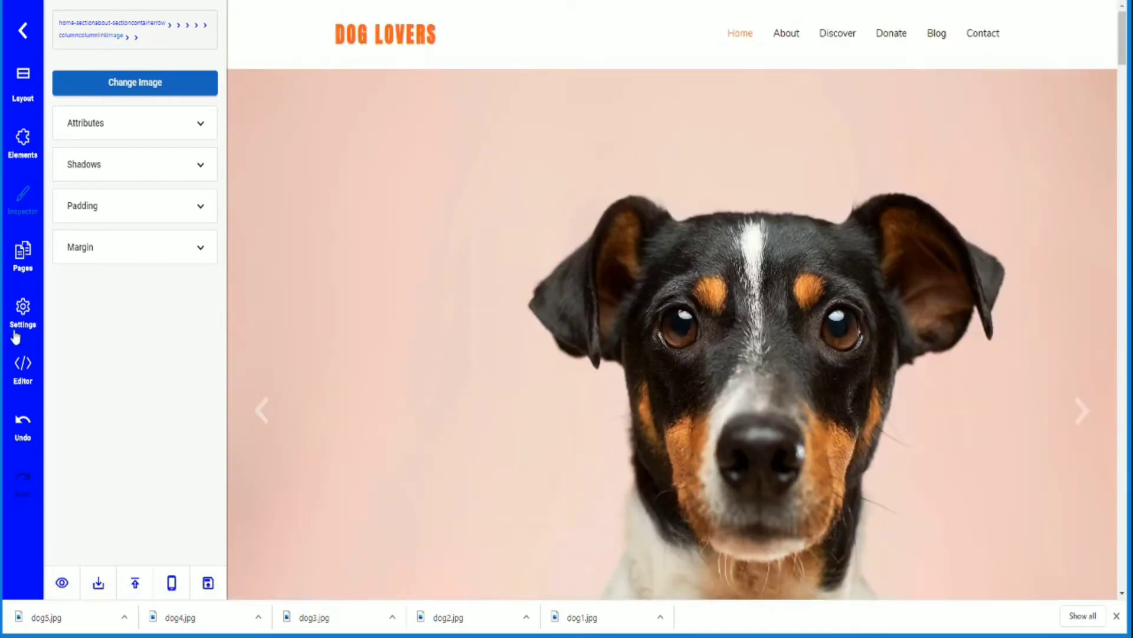
- Open the page settings and select the index page as the active page
click(26, 260)
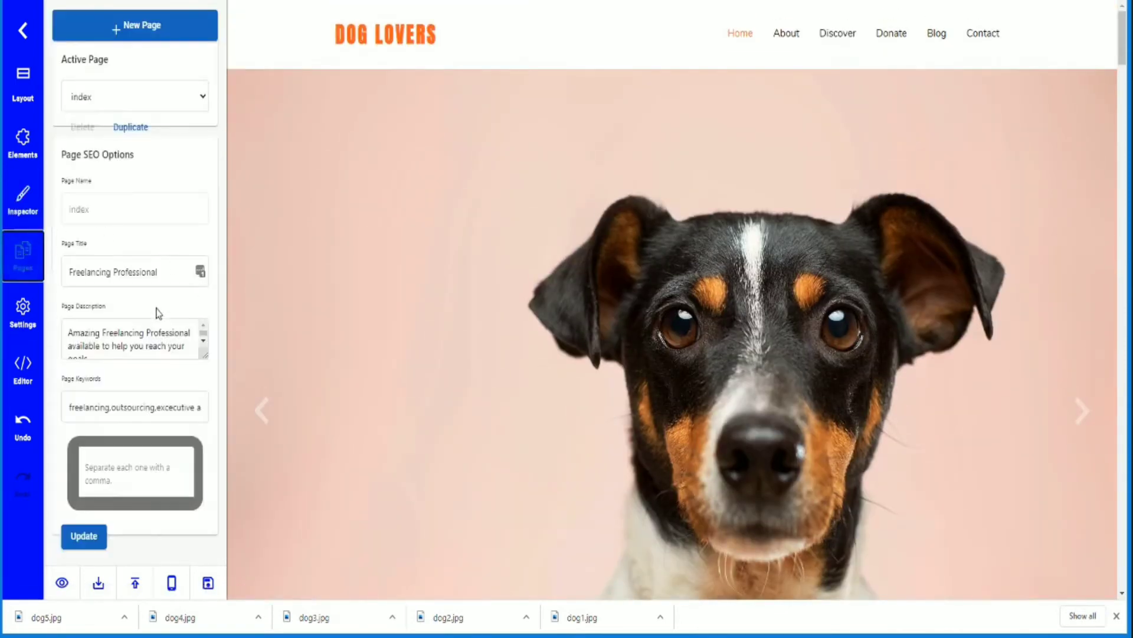
double_click(163, 272)
click(163, 276)
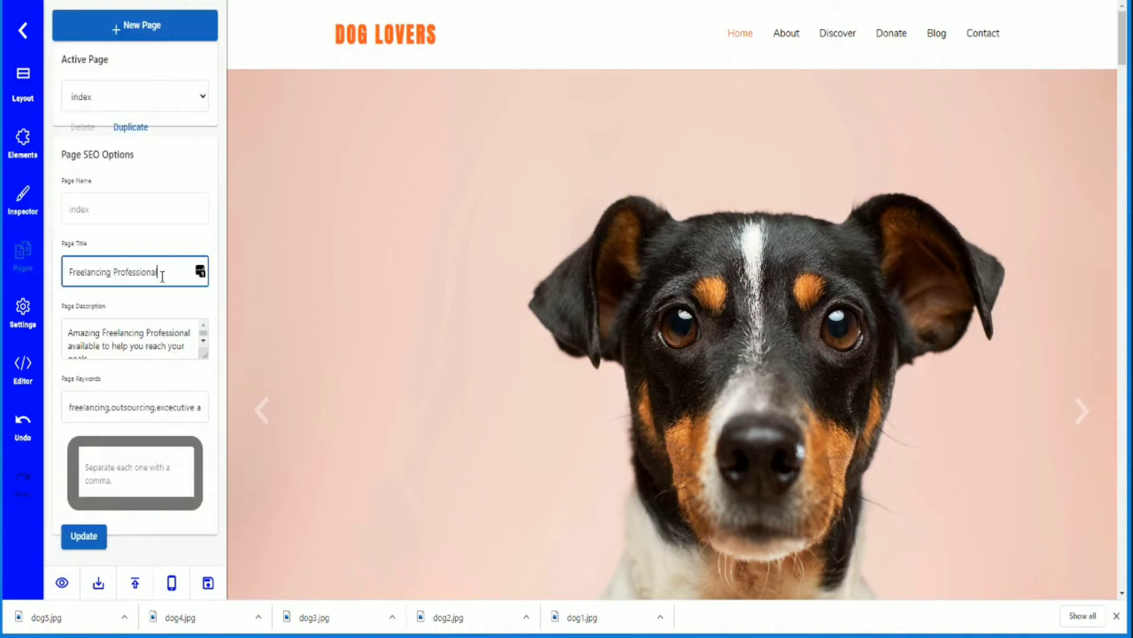
click(144, 104)
click(140, 133)
click(157, 93)
click(155, 104)
click(155, 105)
click(151, 119)
- Set title 'Dog Lovers', description 'A site for Dog lovers', keywords 'dog, dog lovers, animal friends', then save
click(153, 272)
triple_click(153, 271)
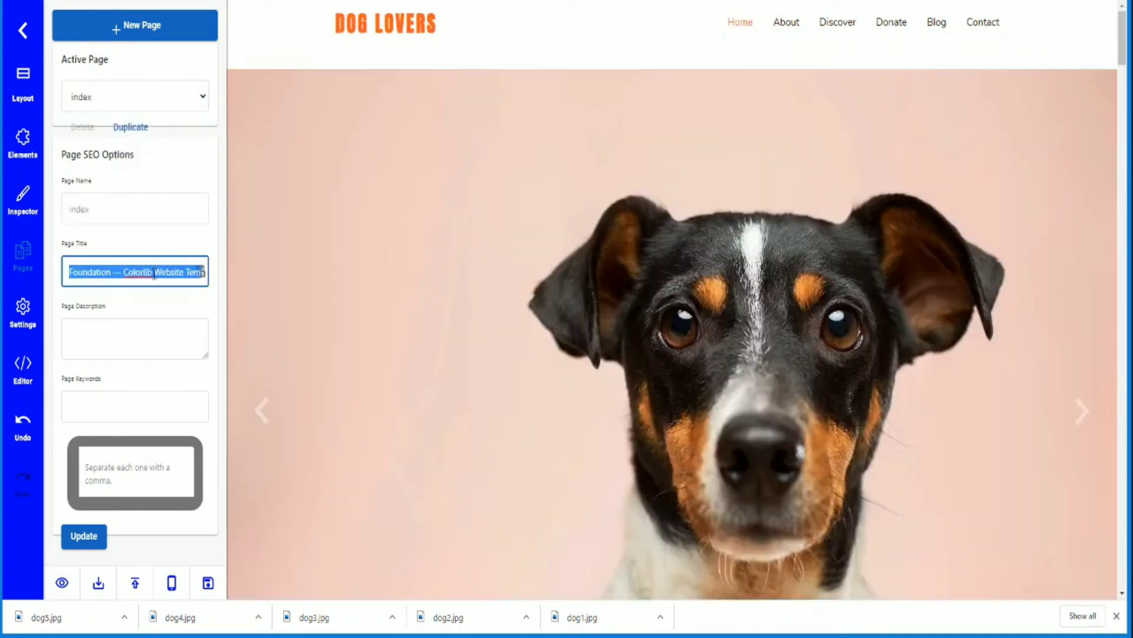
text(Dog Lovers)
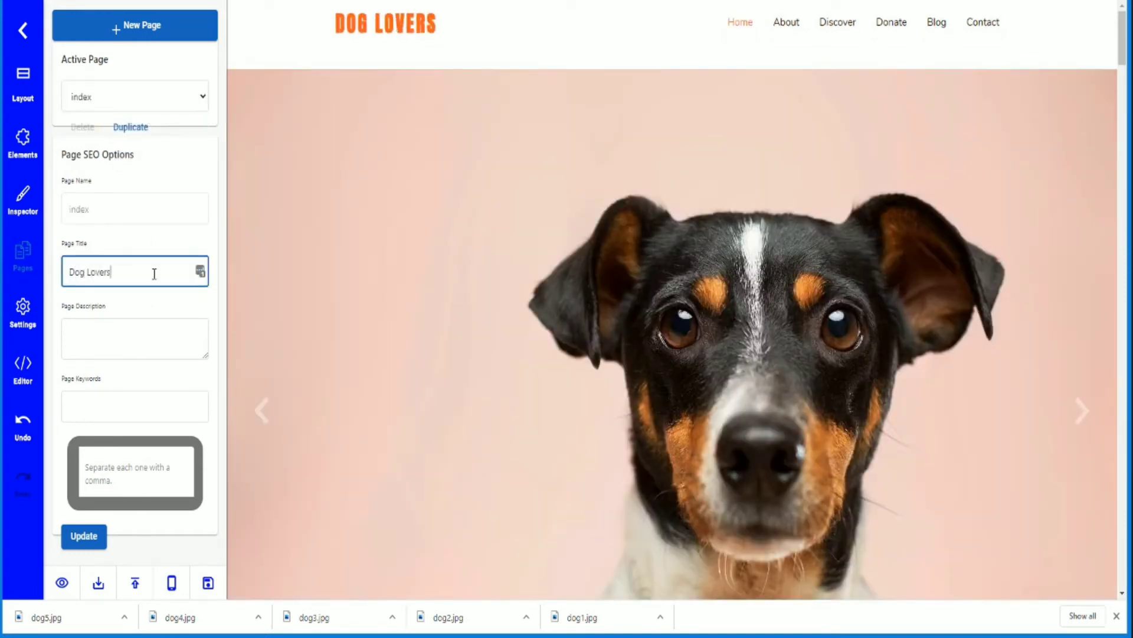
key(Tab)
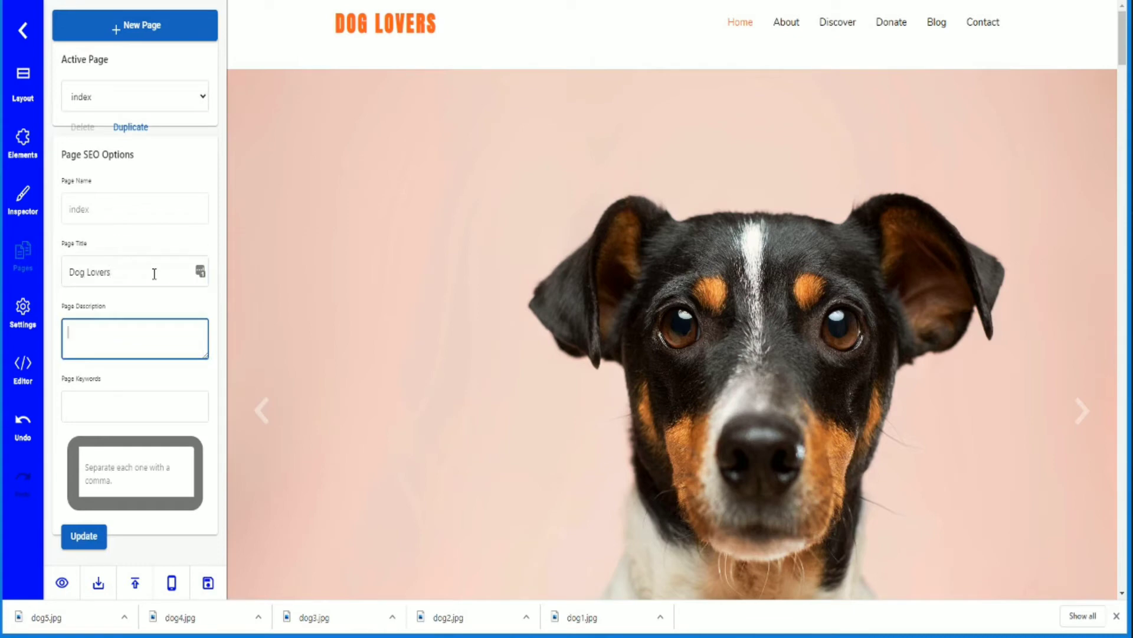
text(A site for Dog lovers)
key(Tab)
text(do)
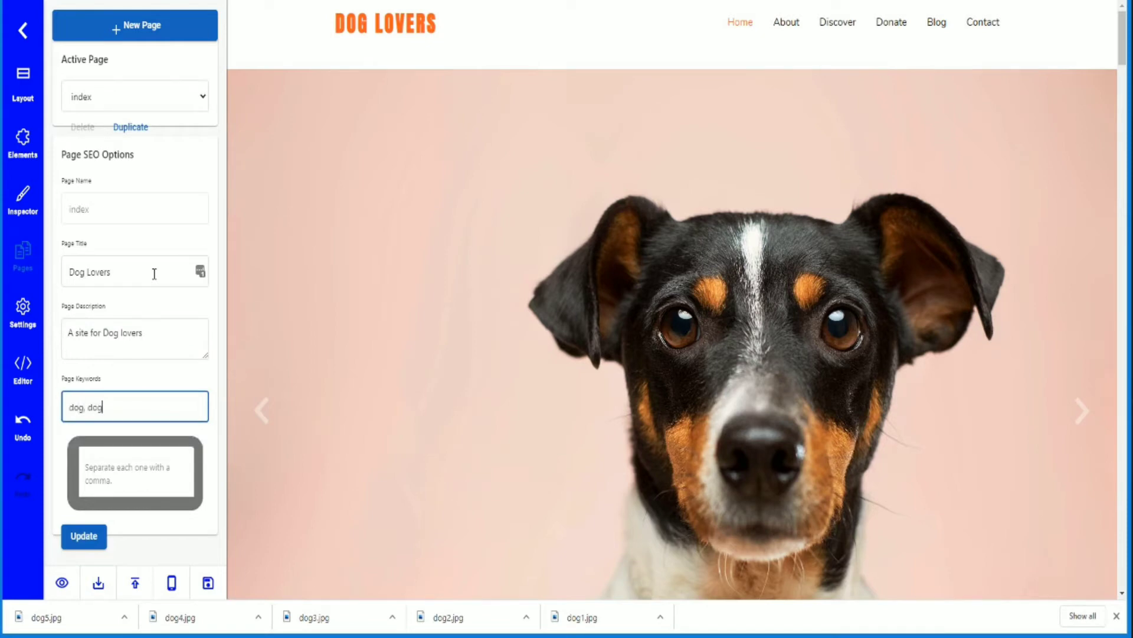
text(g, dog lovers, animal friends)
click(83, 536)
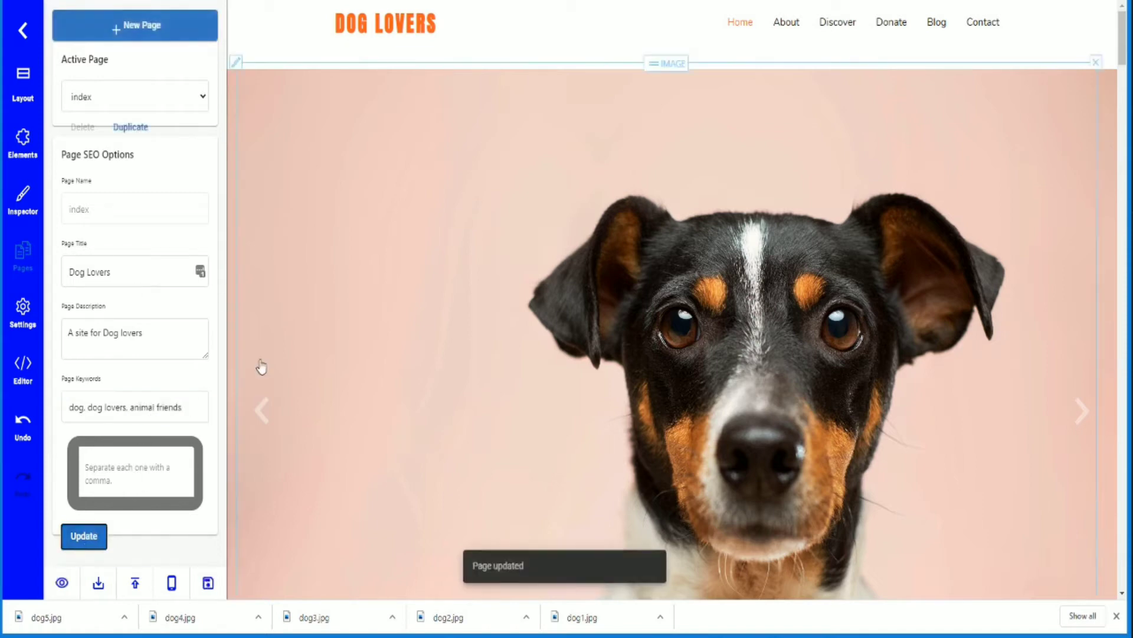
click(209, 580)
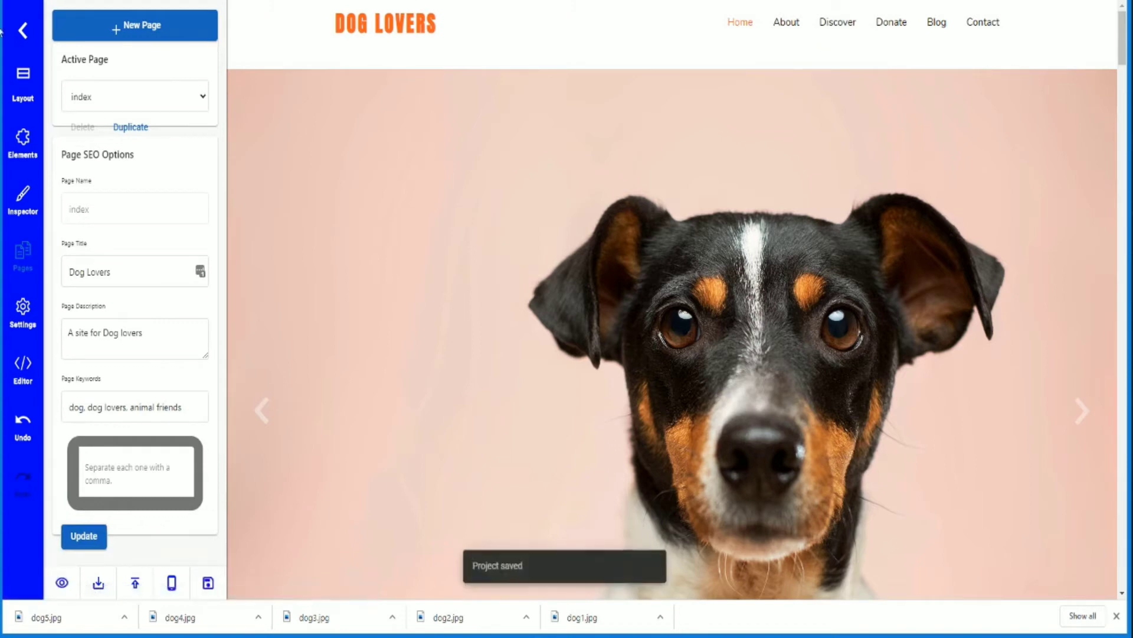
- Leave the editor and preview dogsite1 from the sites list
click(26, 34)
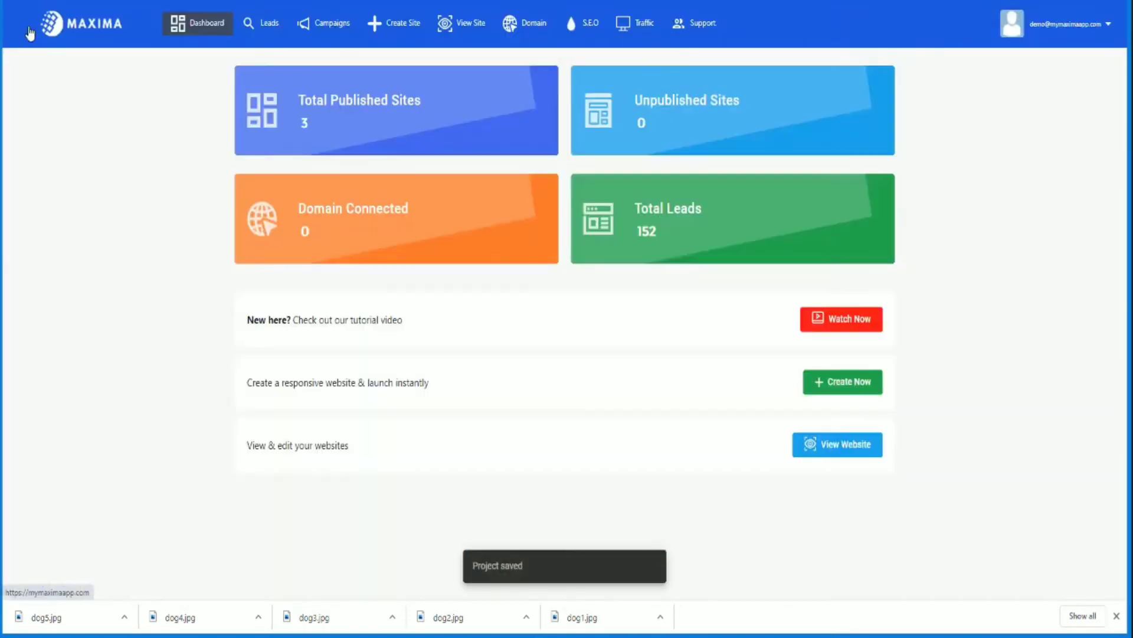
click(467, 23)
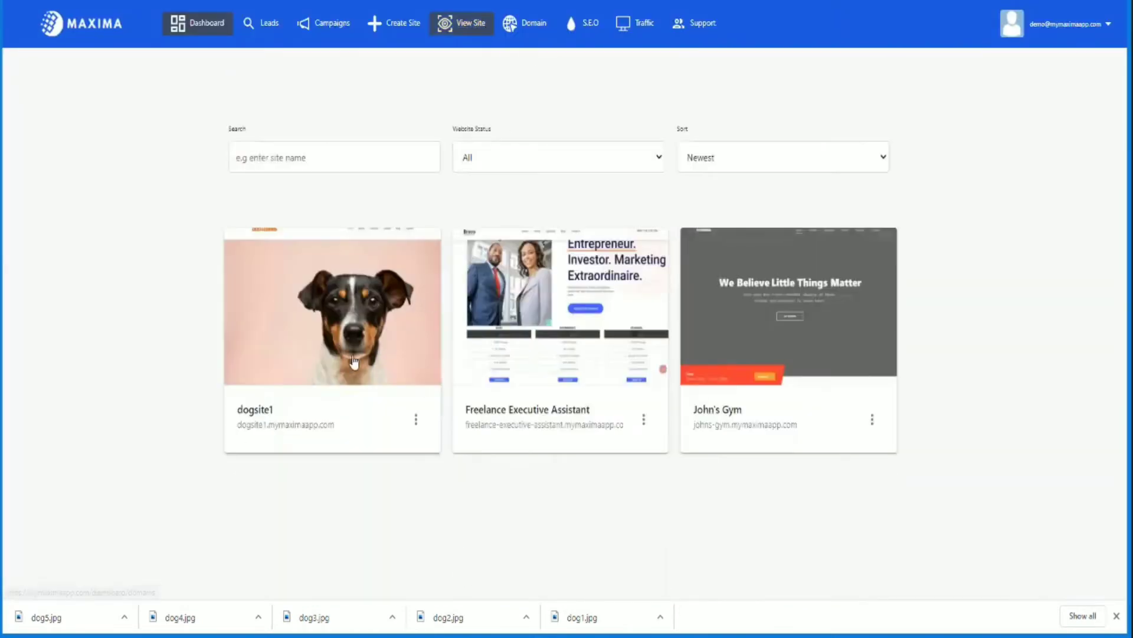
click(416, 419)
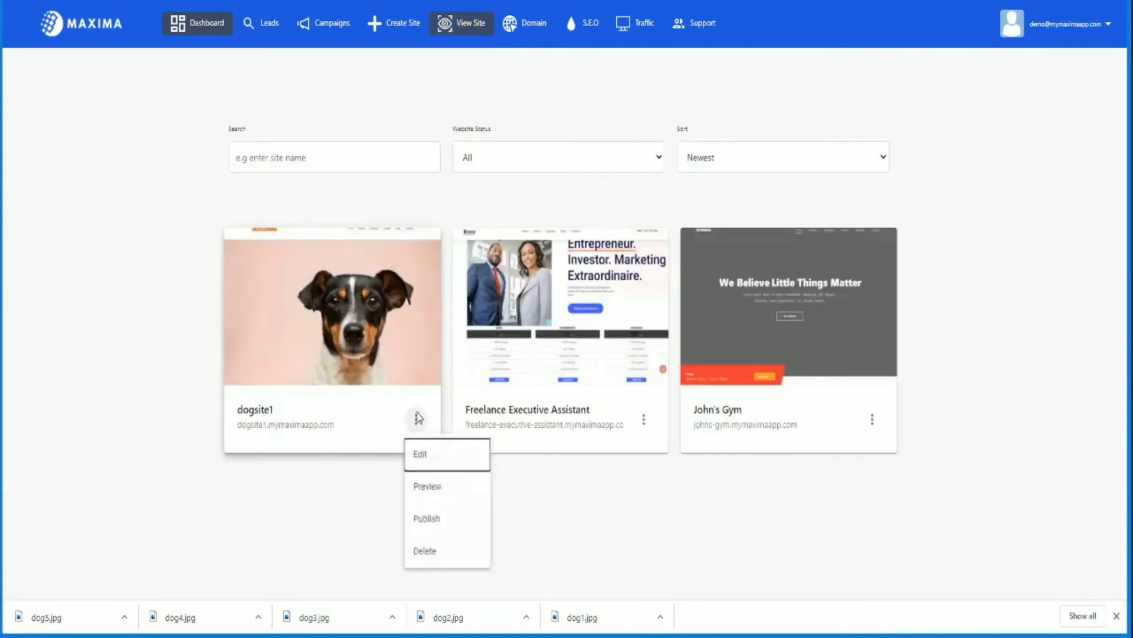
click(446, 498)
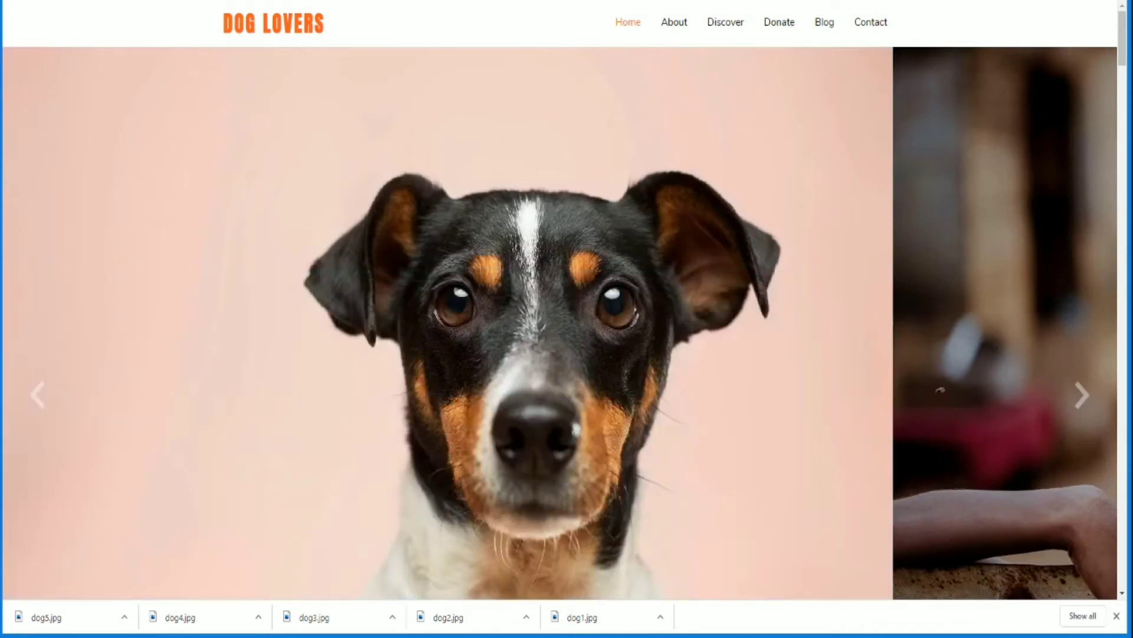
key(ctrl+w)
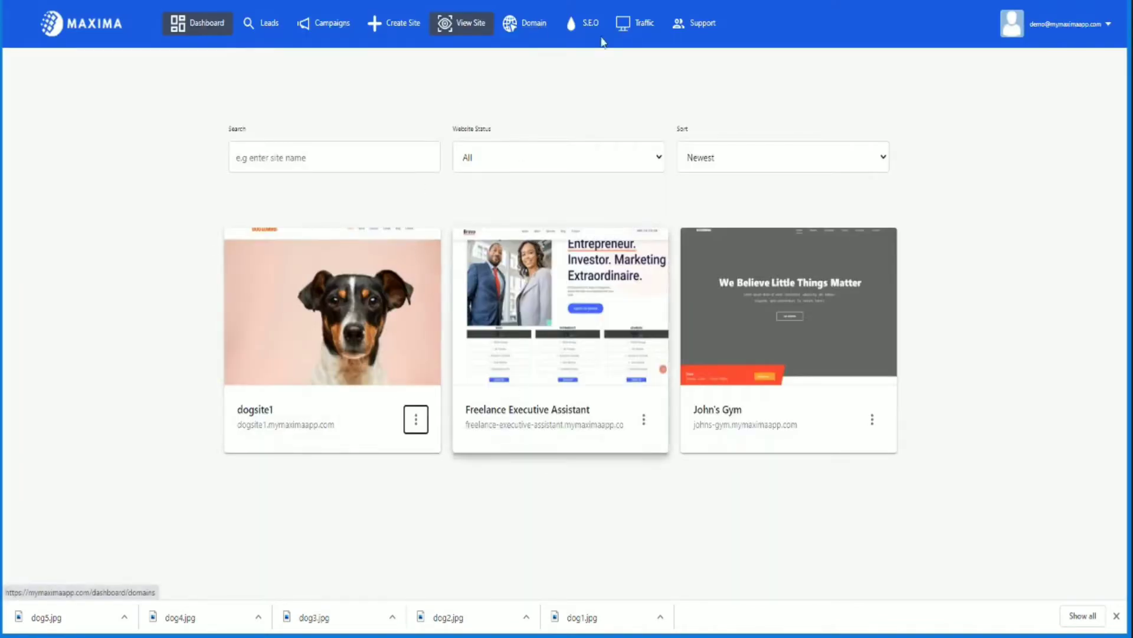
- Open dogsite1's Publish settings and close them without publishing
click(415, 419)
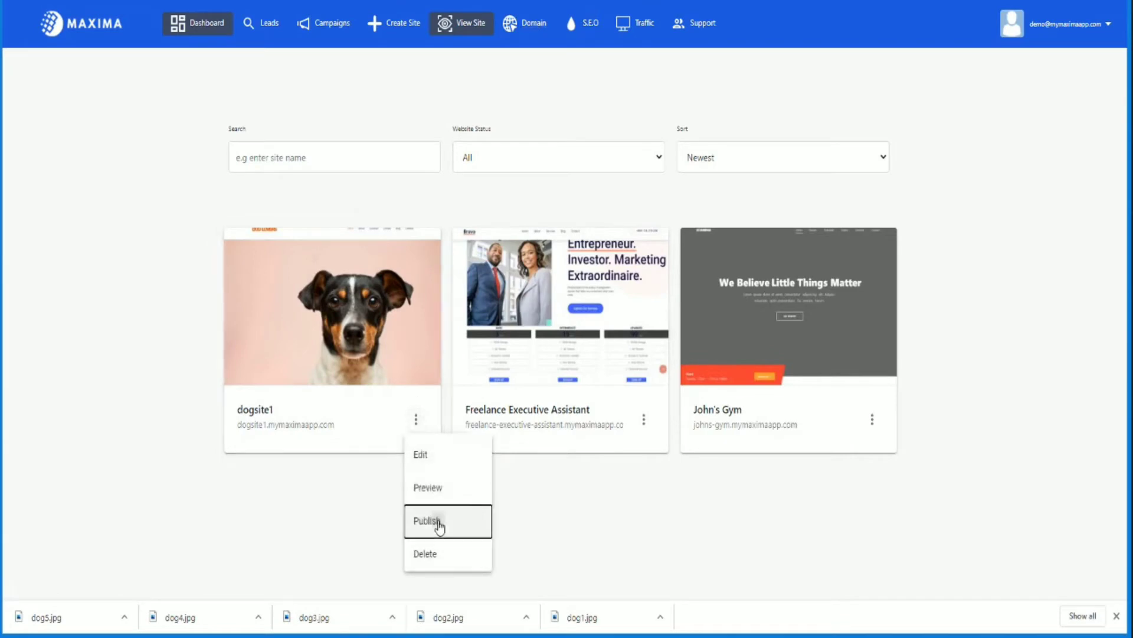
click(419, 520)
click(507, 223)
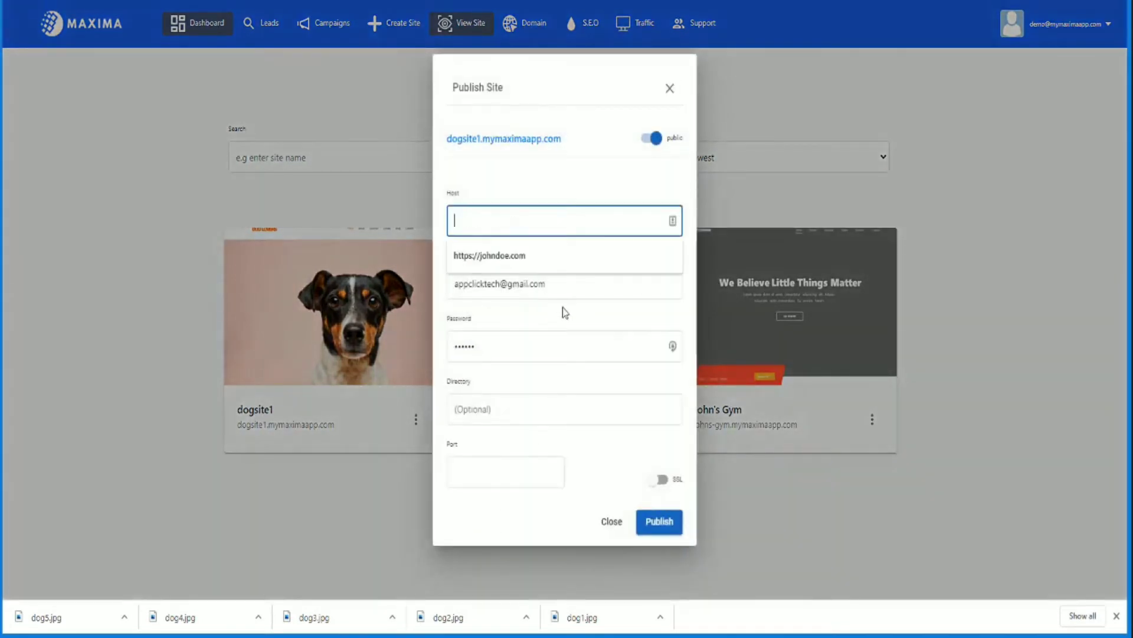
click(612, 522)
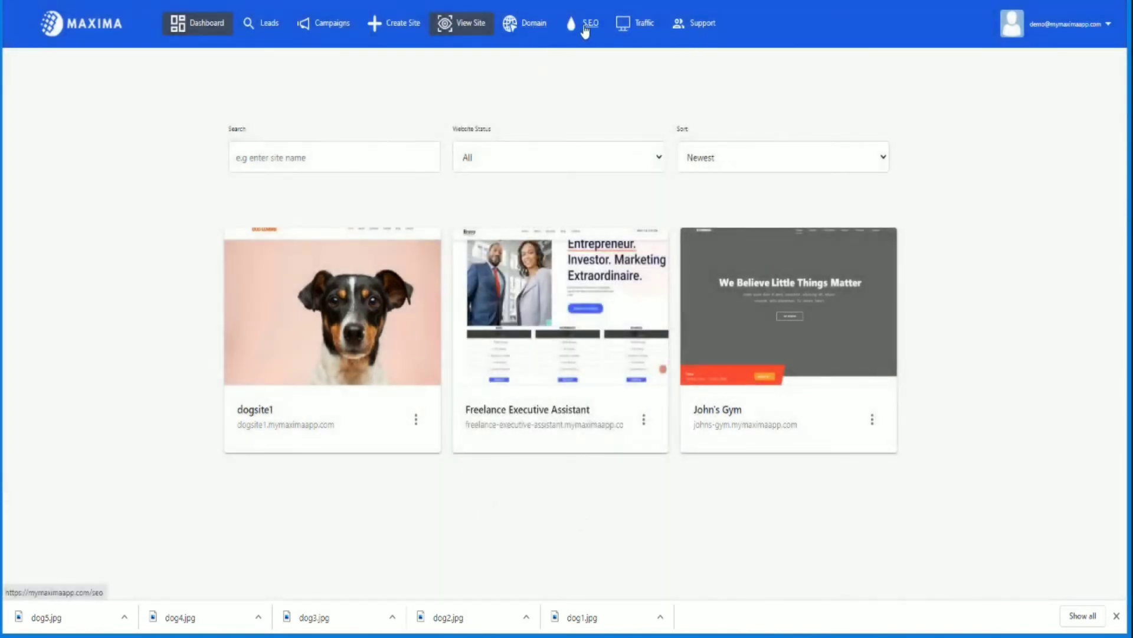
- Compose a post with the living-room image and 'DogNeer your dog' caption, scheduled for October 20
click(648, 29)
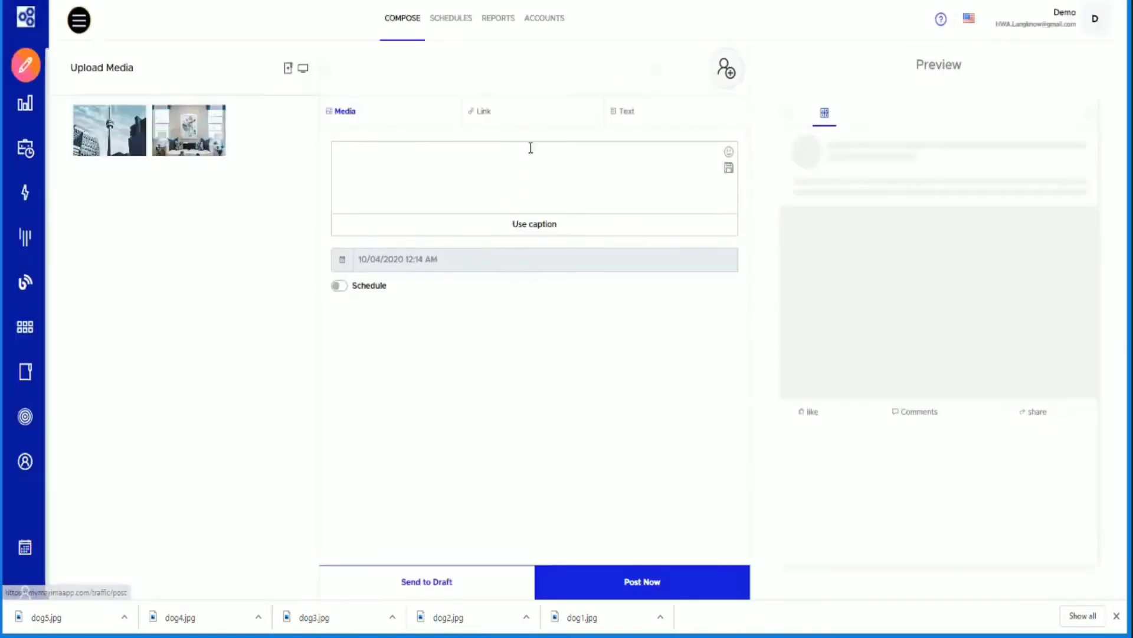
click(201, 139)
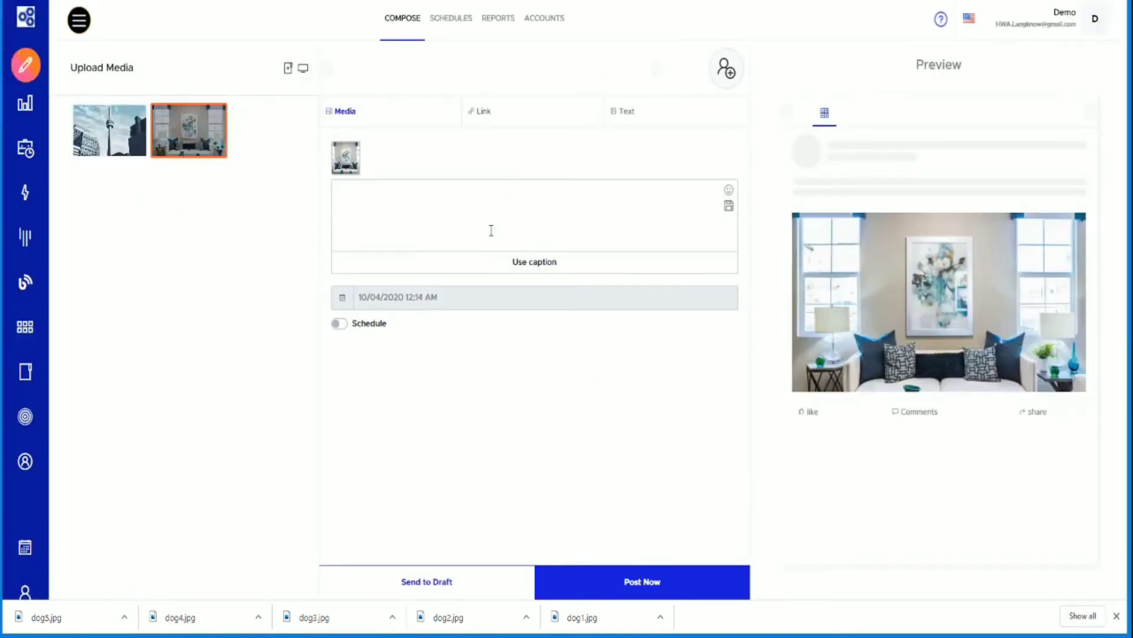
click(490, 231)
text(Dog)
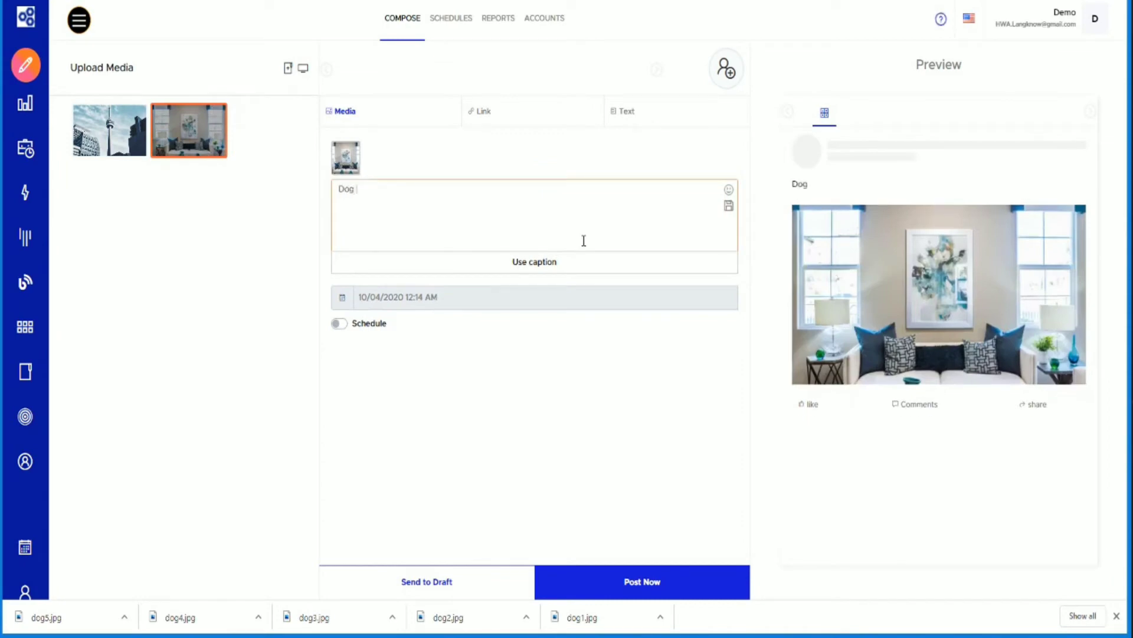
text(Need a )
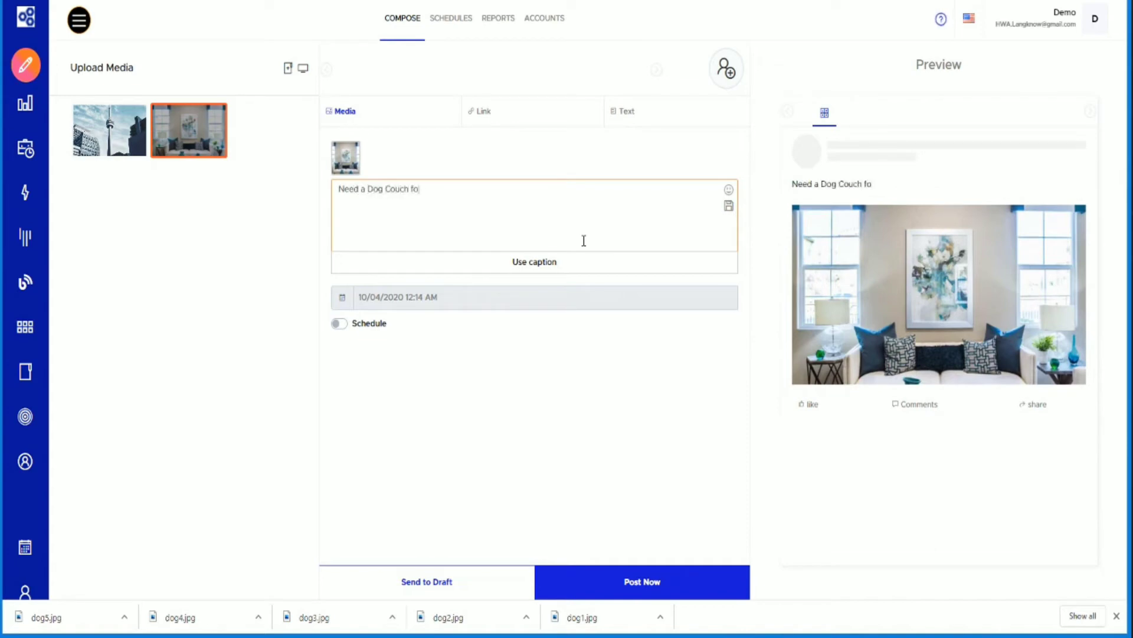
text(r your dog ?)
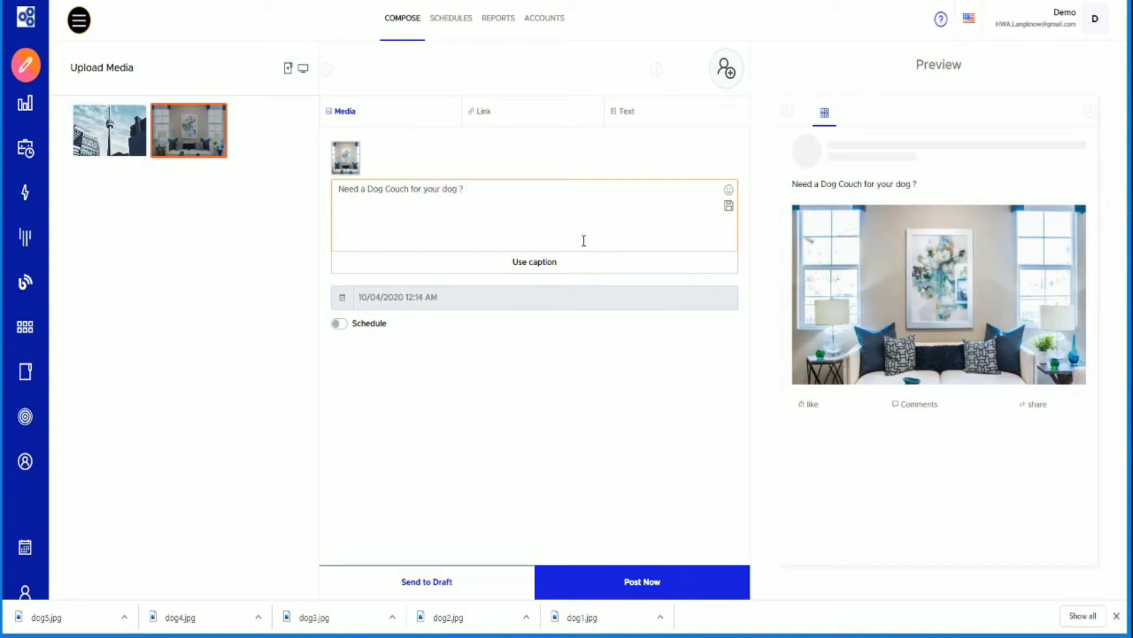
click(338, 323)
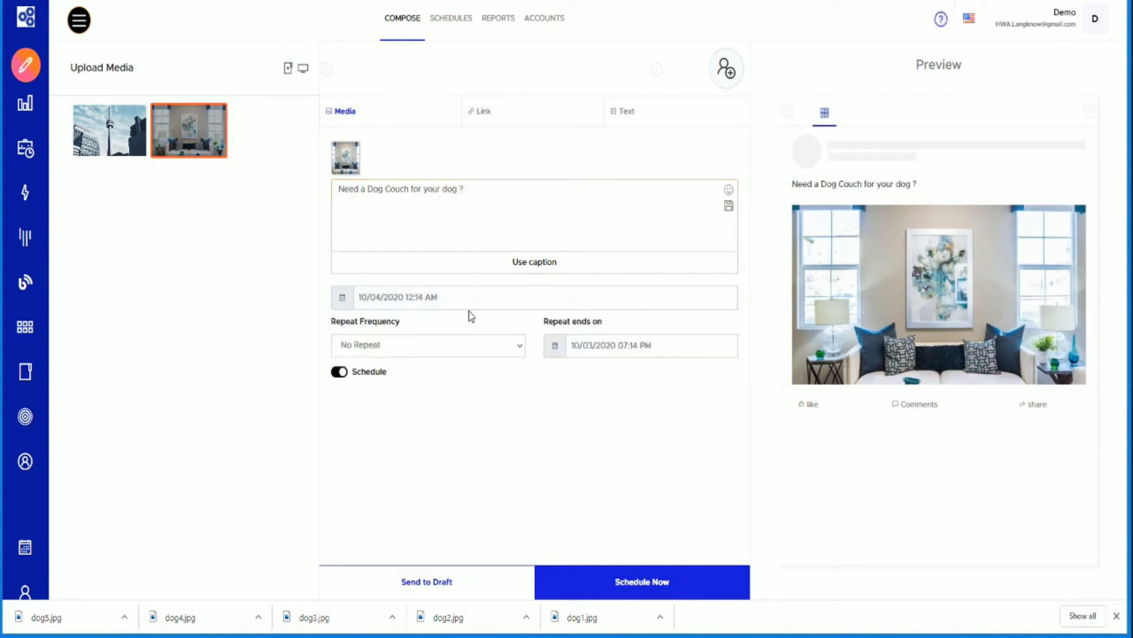
click(430, 297)
click(525, 208)
click(509, 416)
click(597, 582)
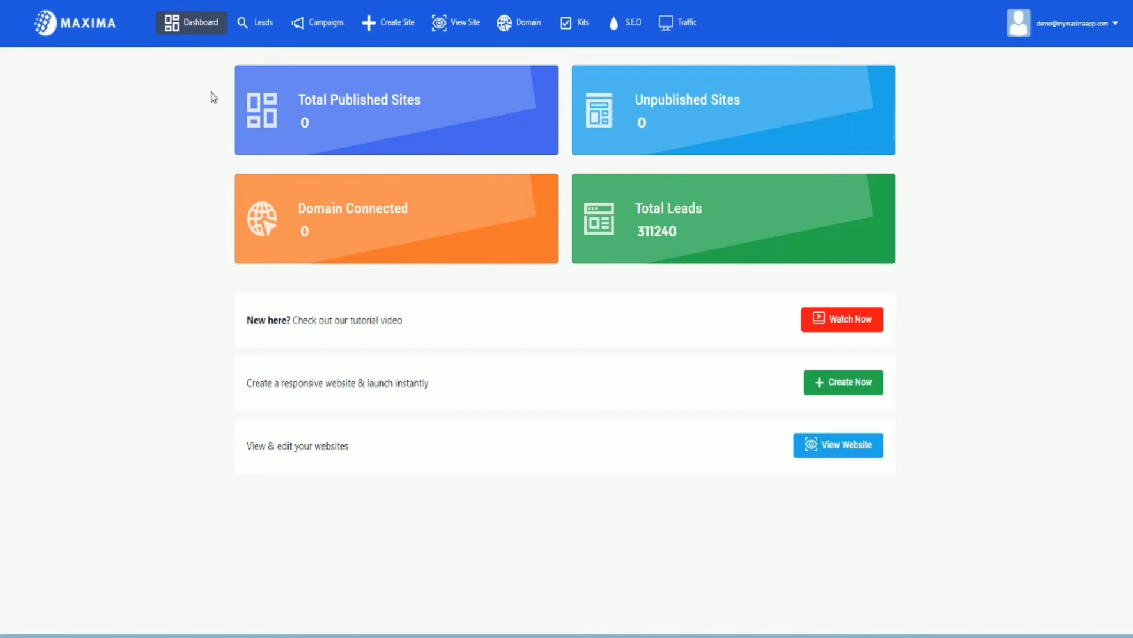
- Go to Leads and start a new campaign from the Campaigns page listing Canada
click(261, 23)
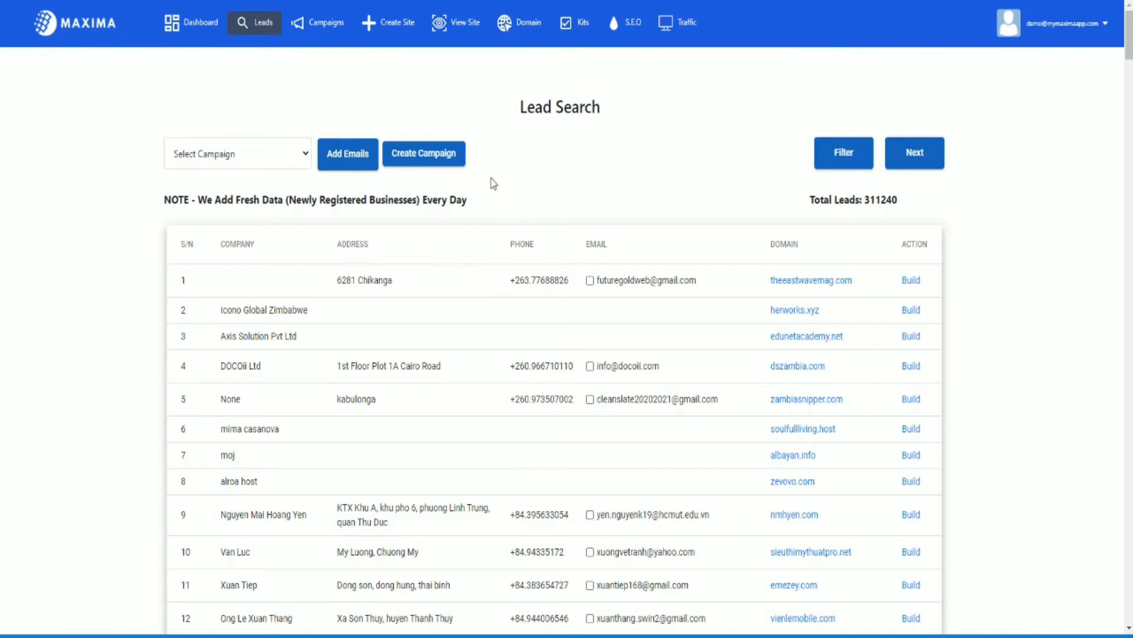
click(433, 161)
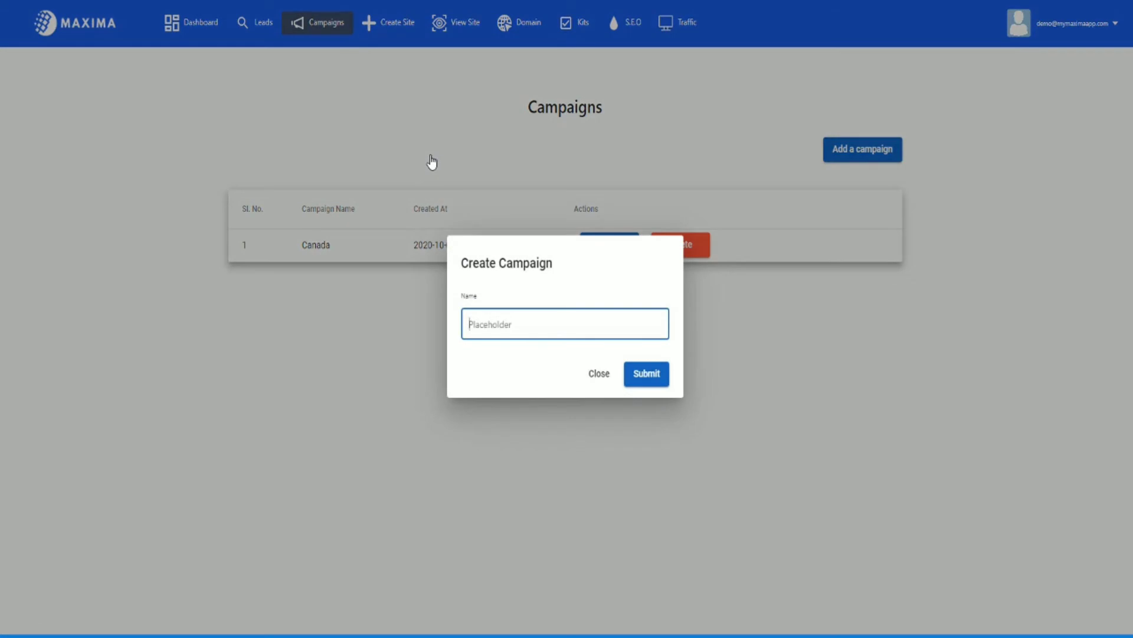
- Create a campaign named 'New York' and open its still-empty email list
text(New York)
click(657, 381)
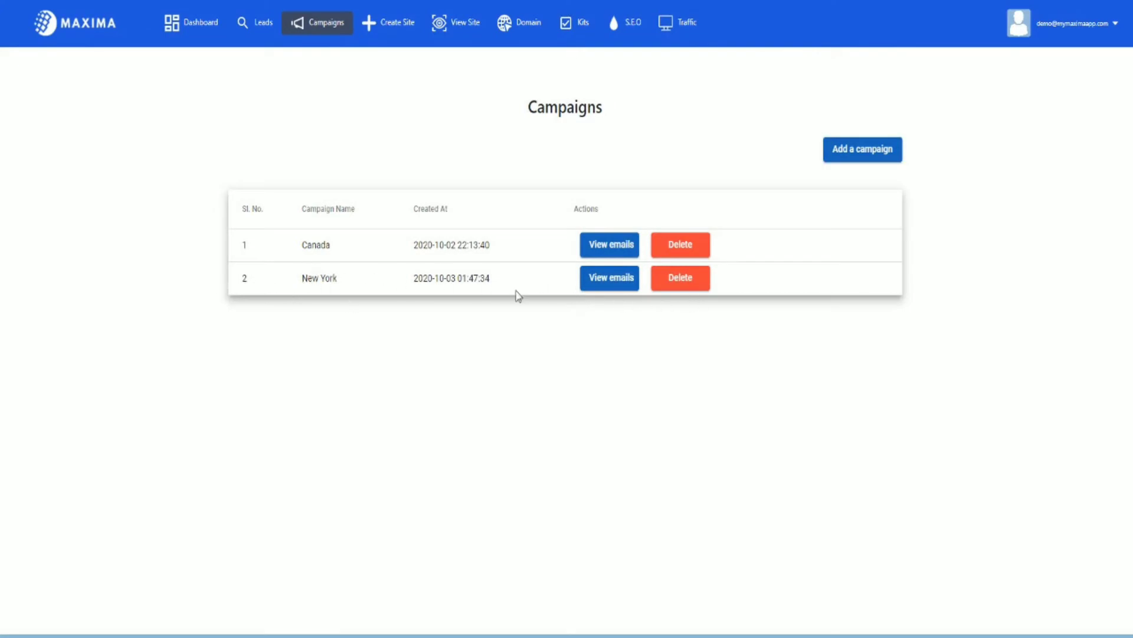
click(619, 286)
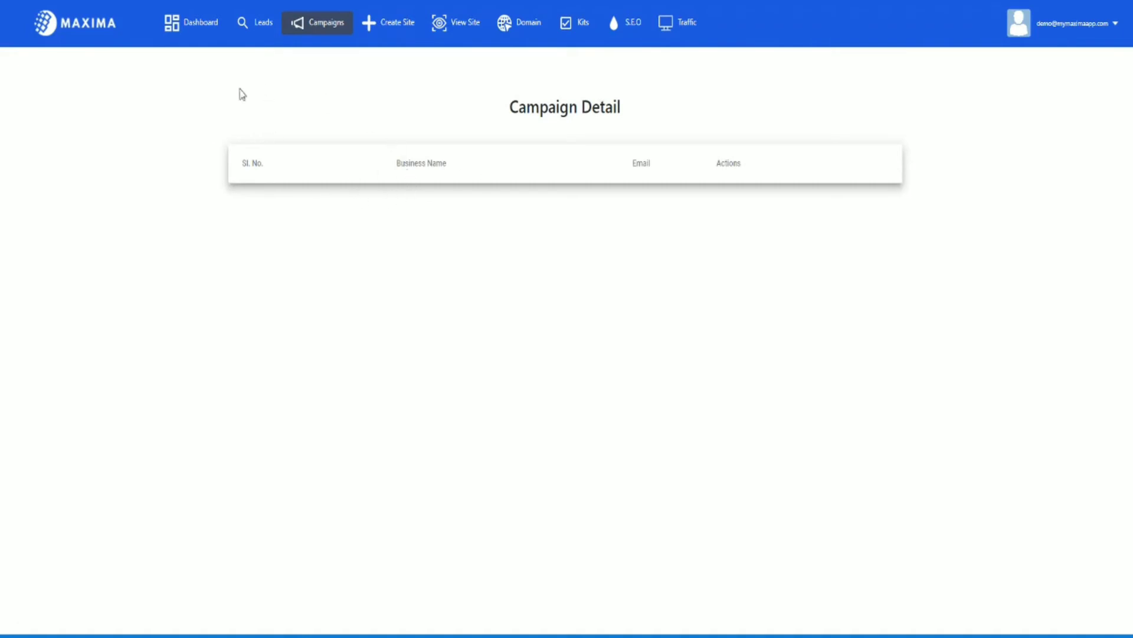
- Filter the lead search to leads in the United States
click(261, 23)
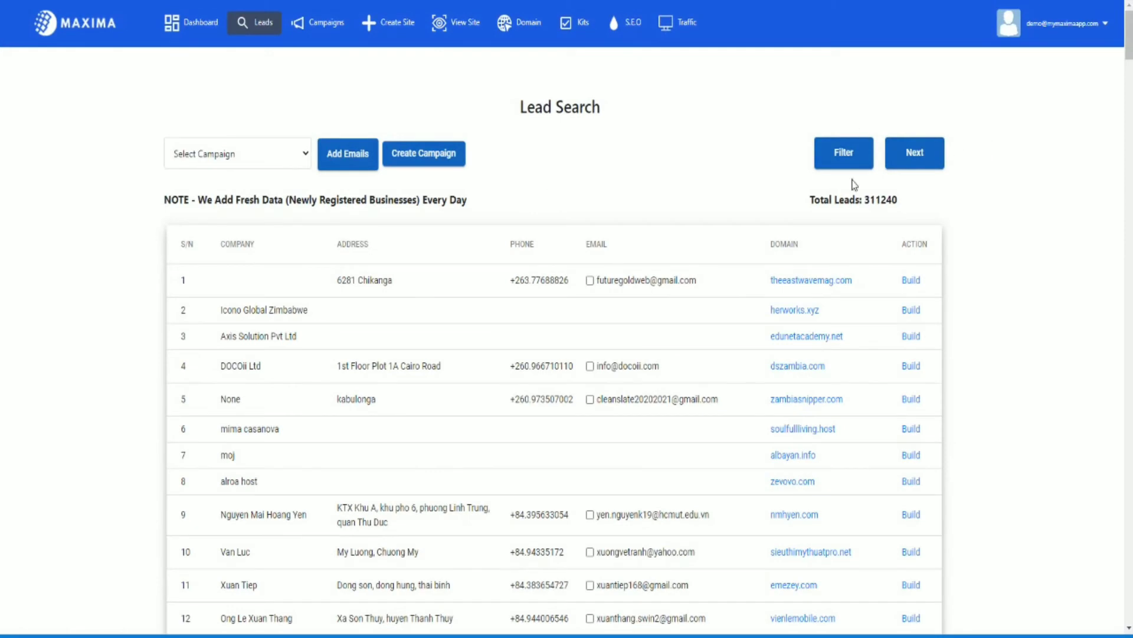
click(845, 160)
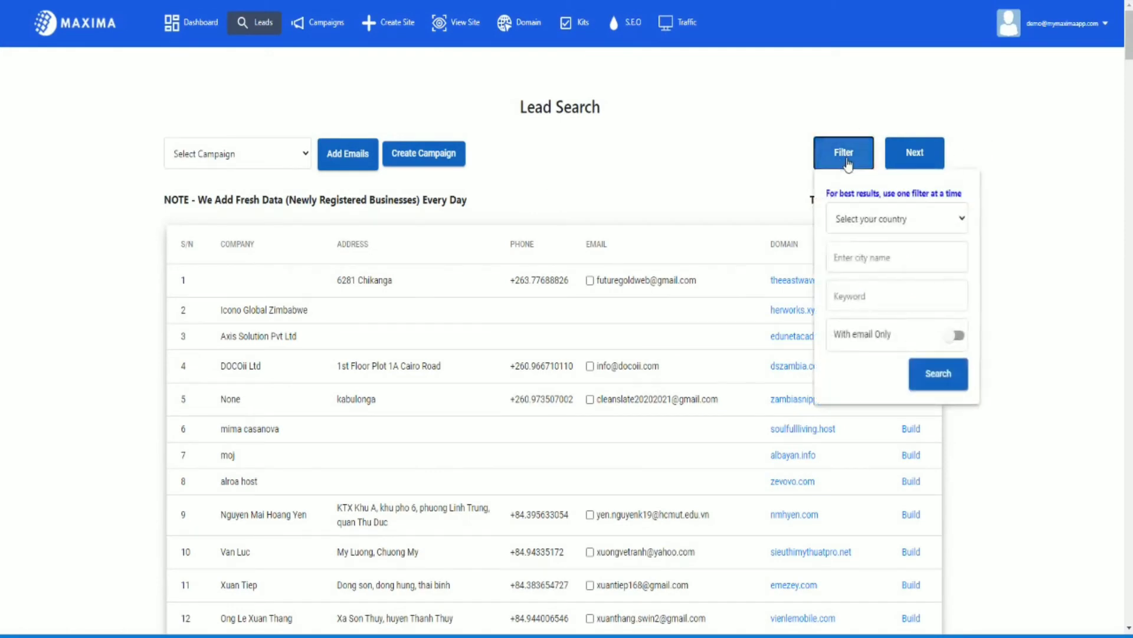
click(891, 225)
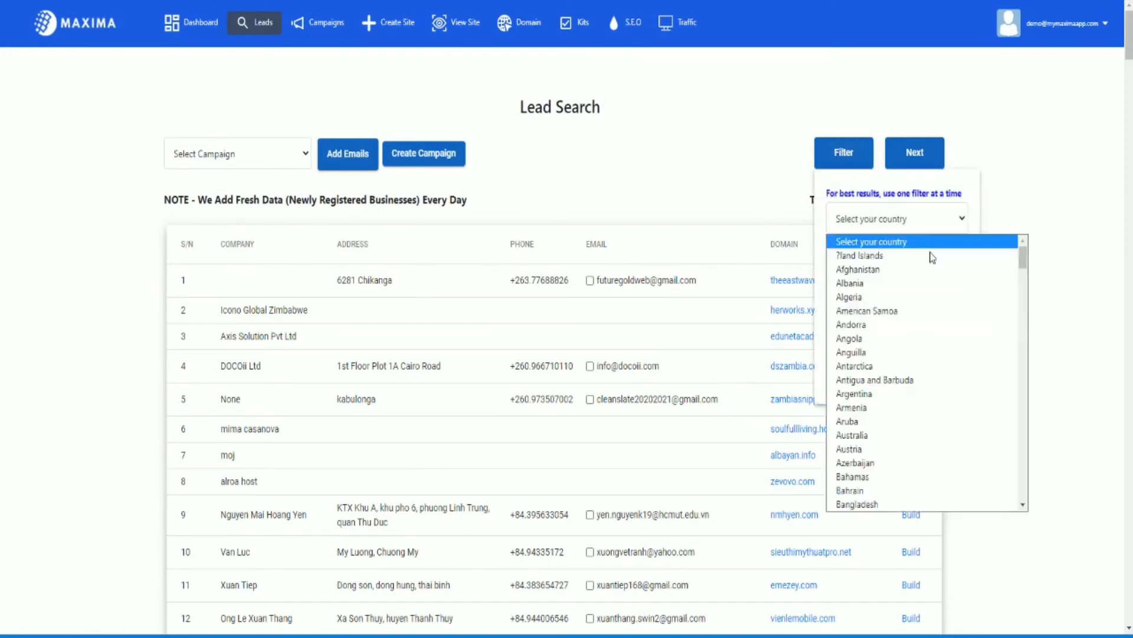
scroll(946, 287, down, 3)
scroll(946, 288, down, 20)
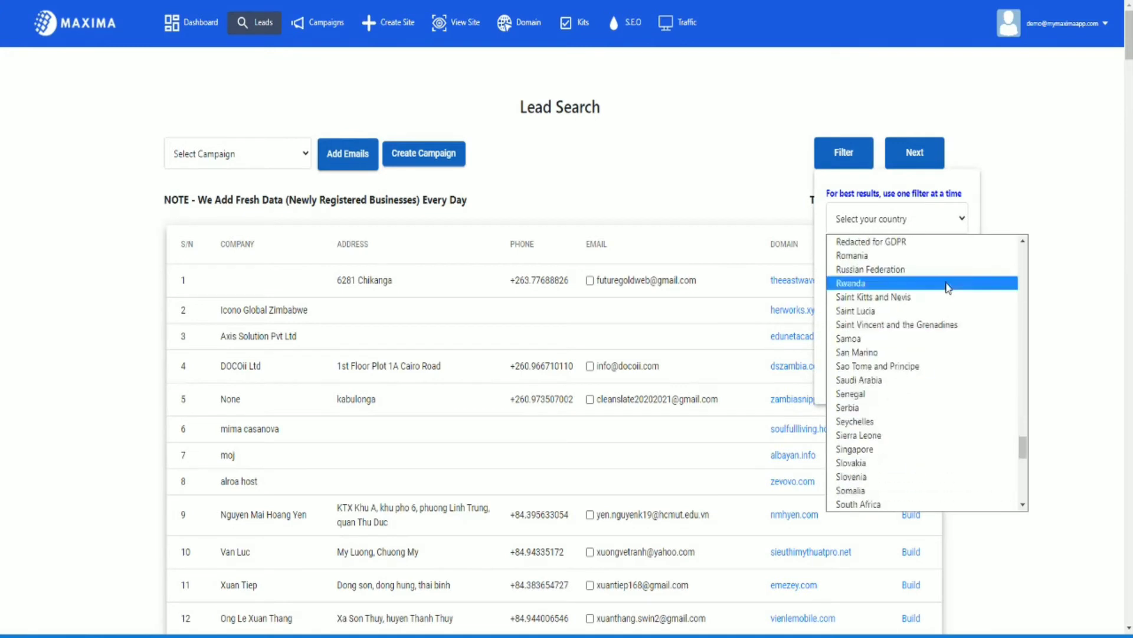
key(u)
key(Down)
key(Down)
key(Down)
key(Down)
key(Down)
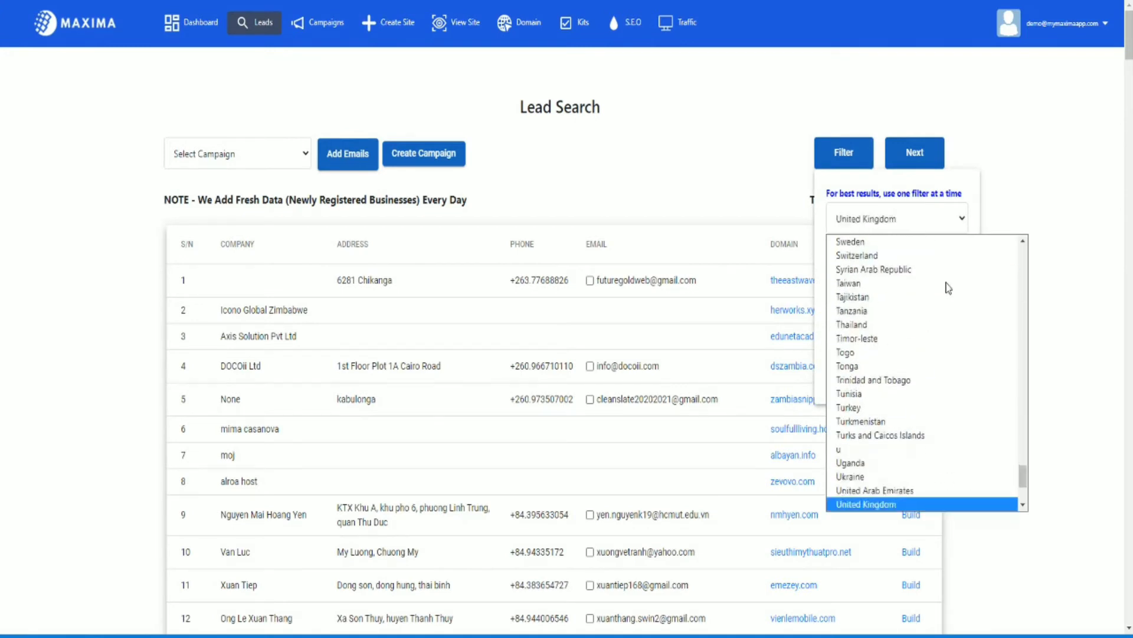
click(880, 503)
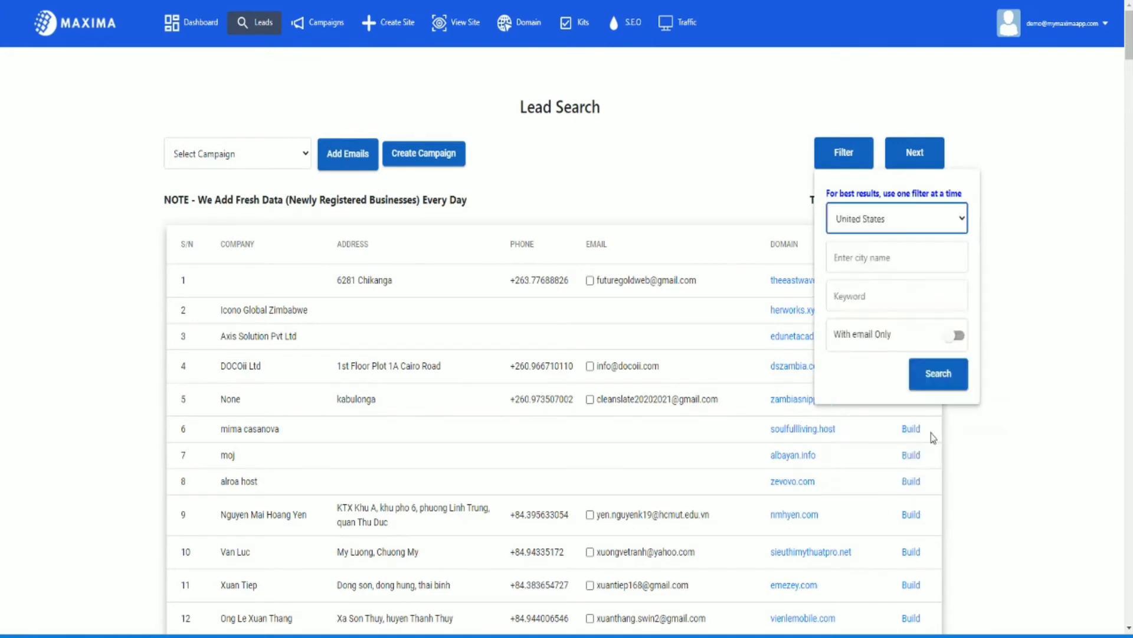
click(904, 259)
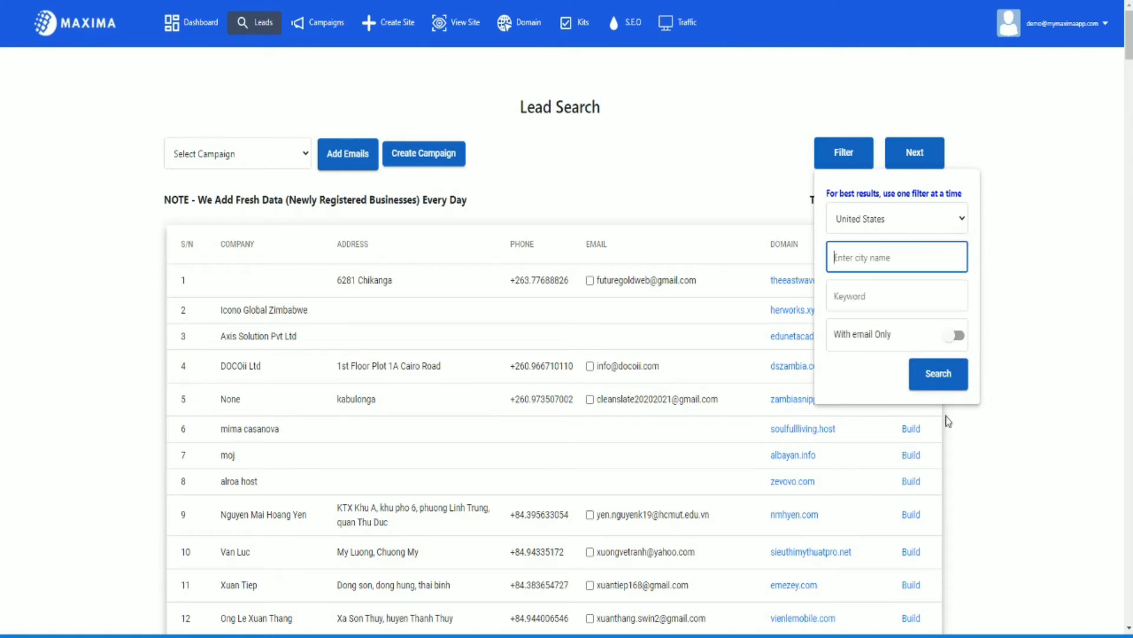
click(946, 386)
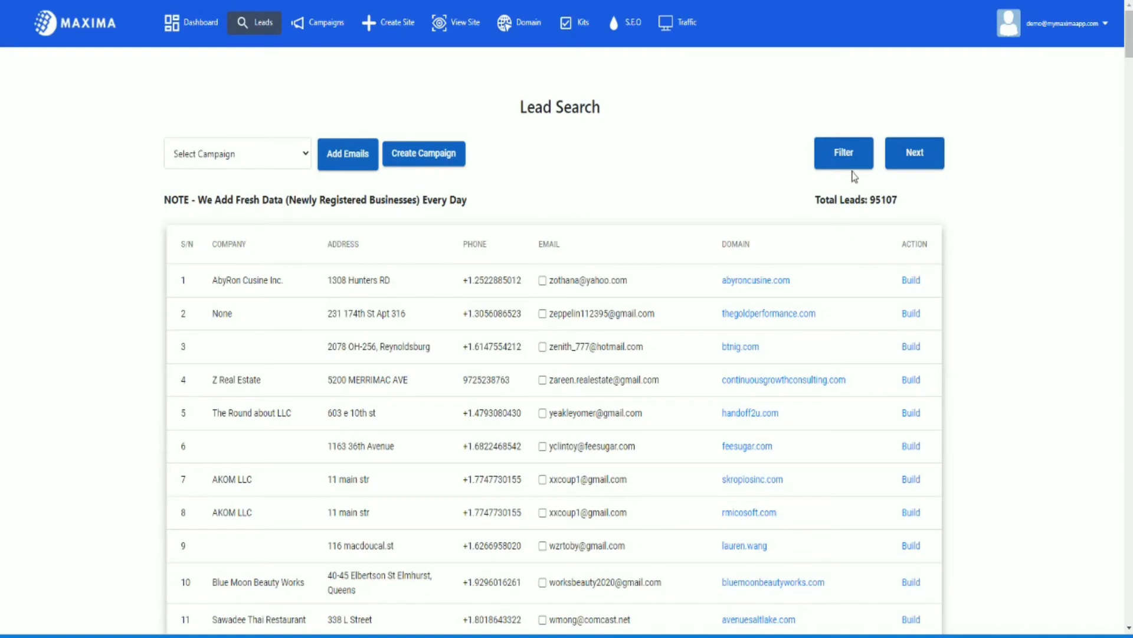
- Narrow the lead search to the city New York, showing 399 leads
click(856, 157)
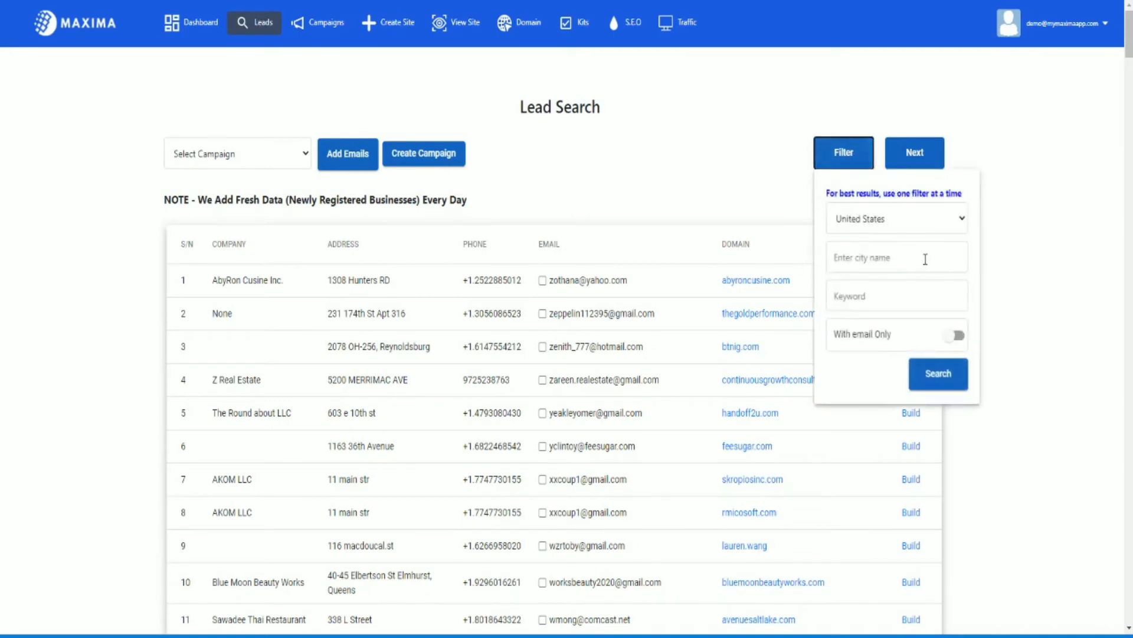
click(896, 256)
text(New York)
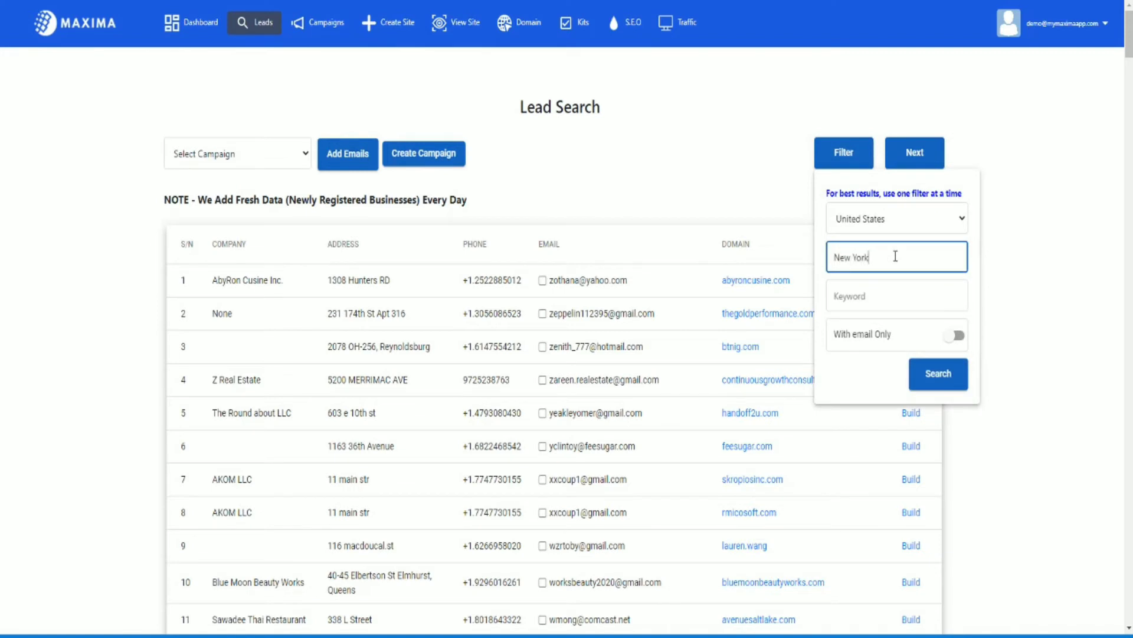
click(940, 378)
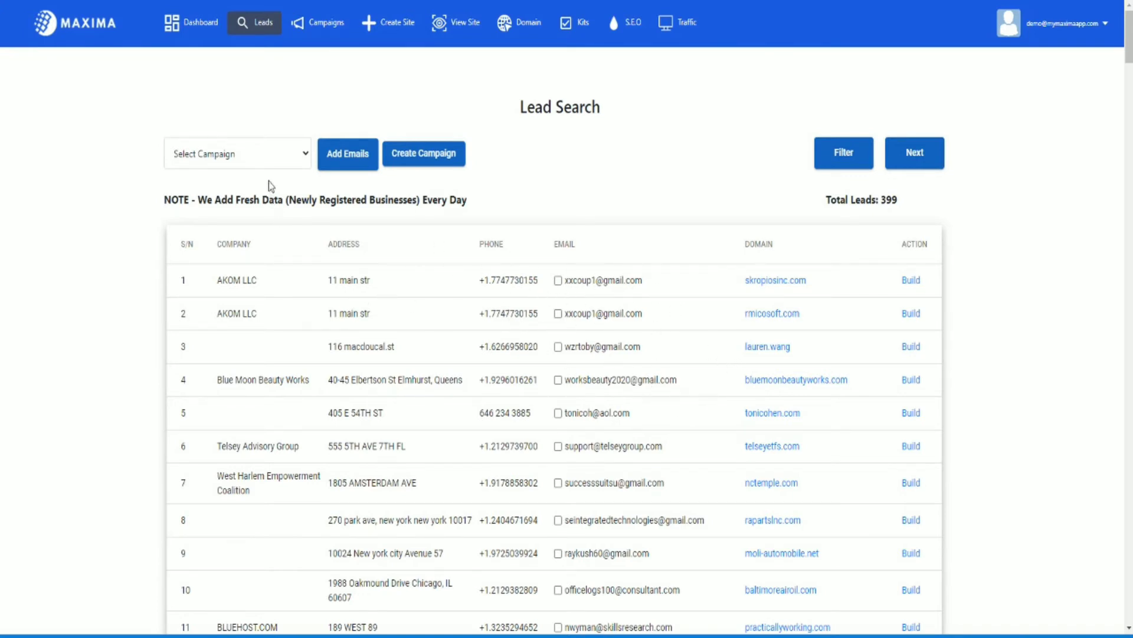
- Tick the lead emails in rows 11–14 and add them to the New York campaign
scroll(518, 314, down, 5)
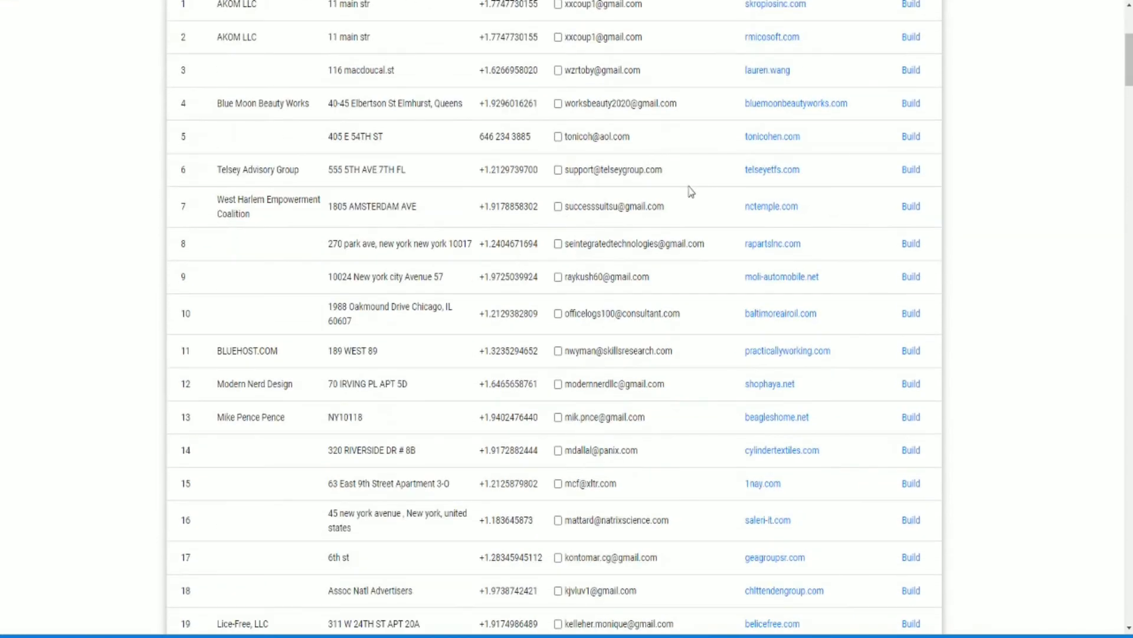
scroll(678, 195, down, 2)
scroll(582, 211, up, 1)
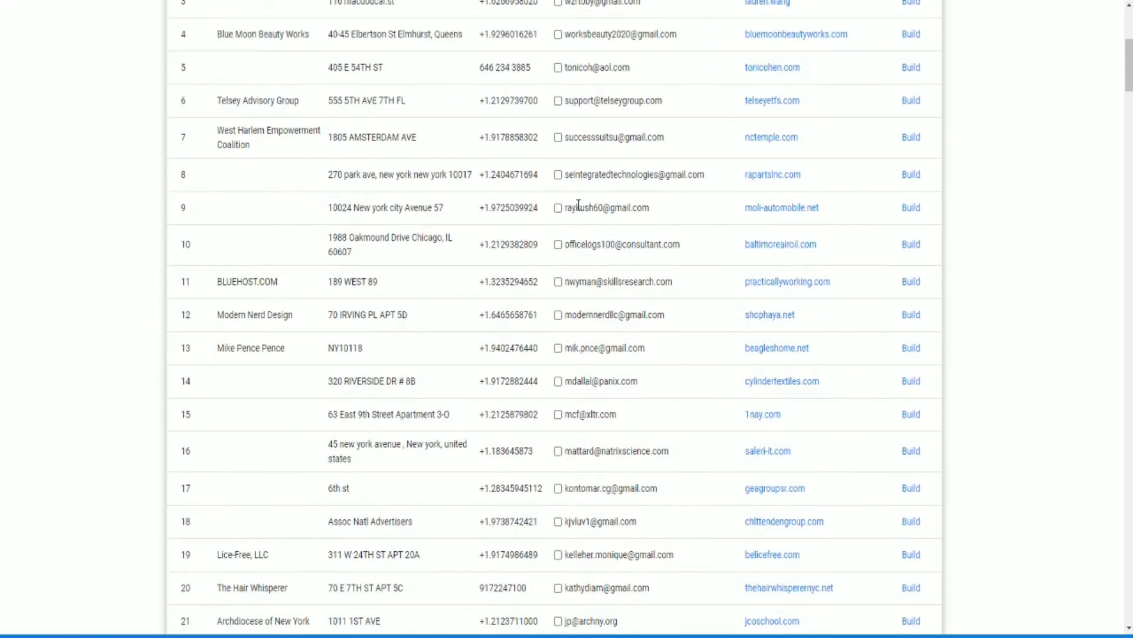
click(558, 282)
click(559, 315)
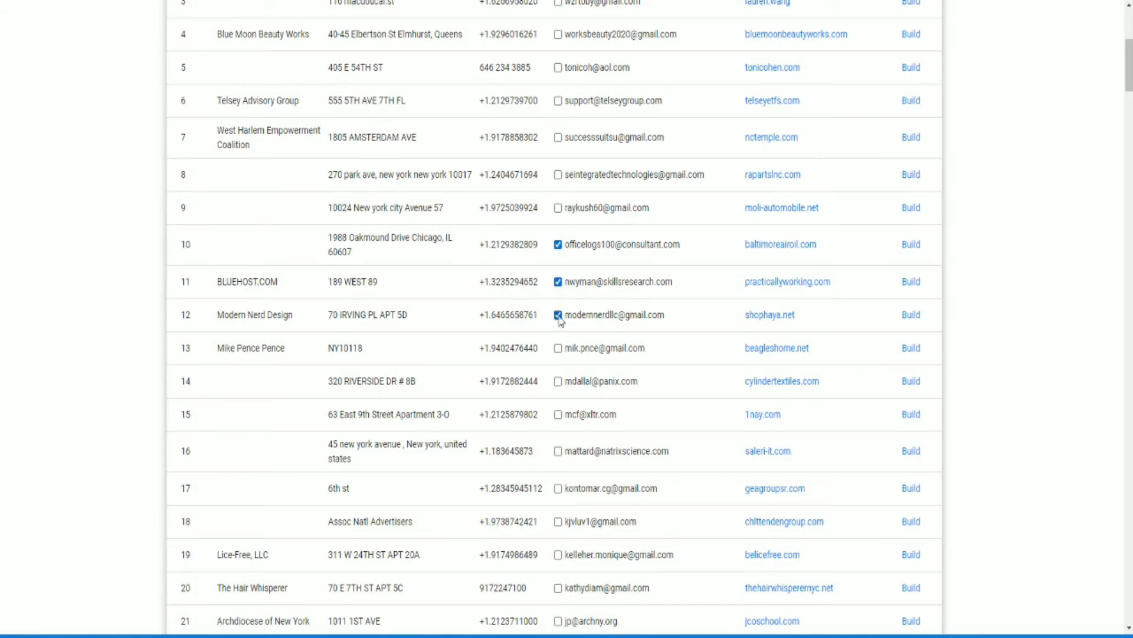
click(558, 349)
click(558, 382)
scroll(407, 249, up, 6)
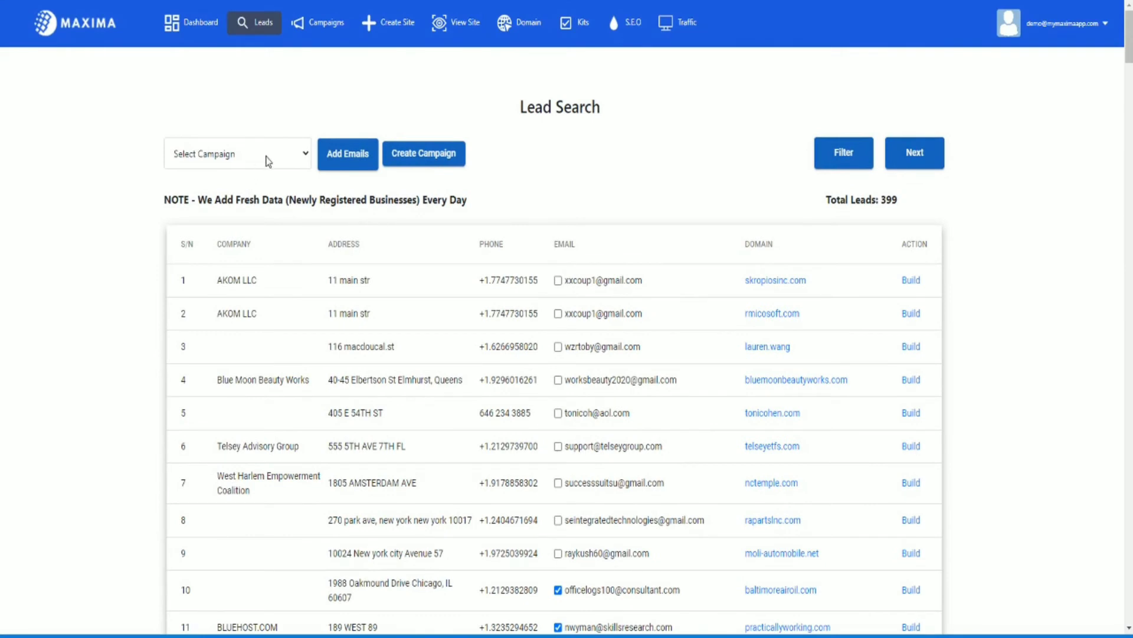
click(273, 157)
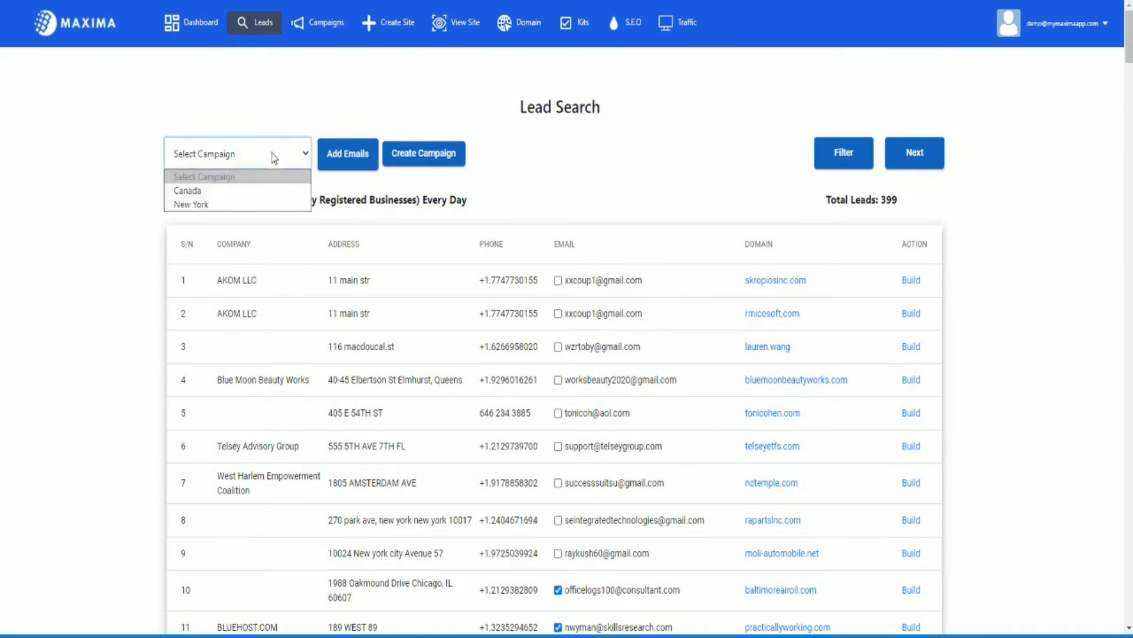
click(228, 203)
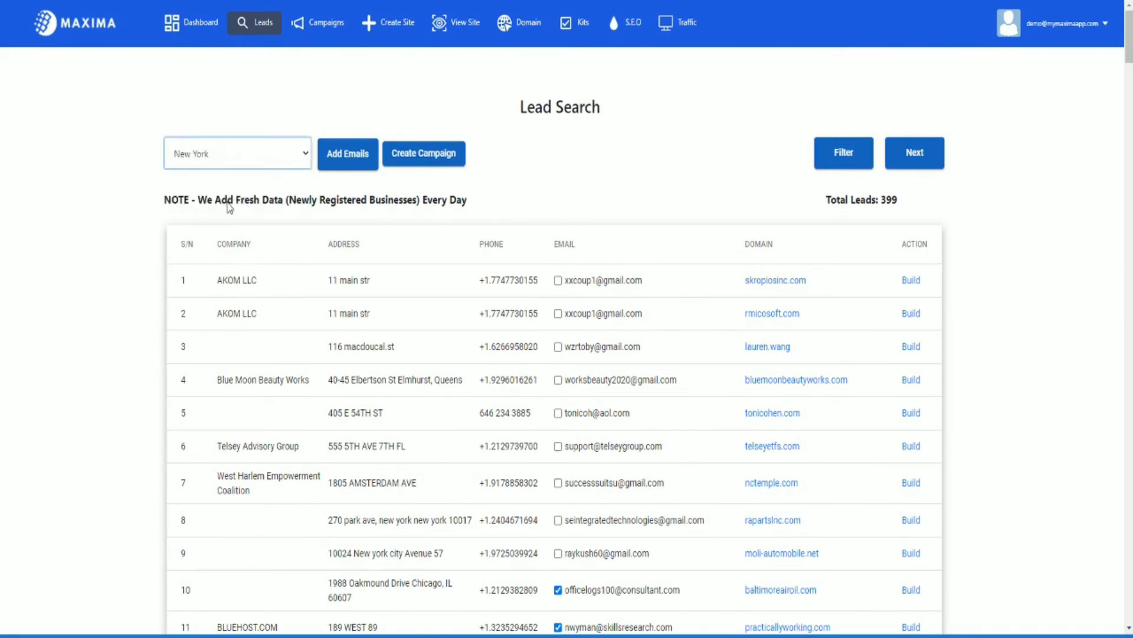
click(345, 166)
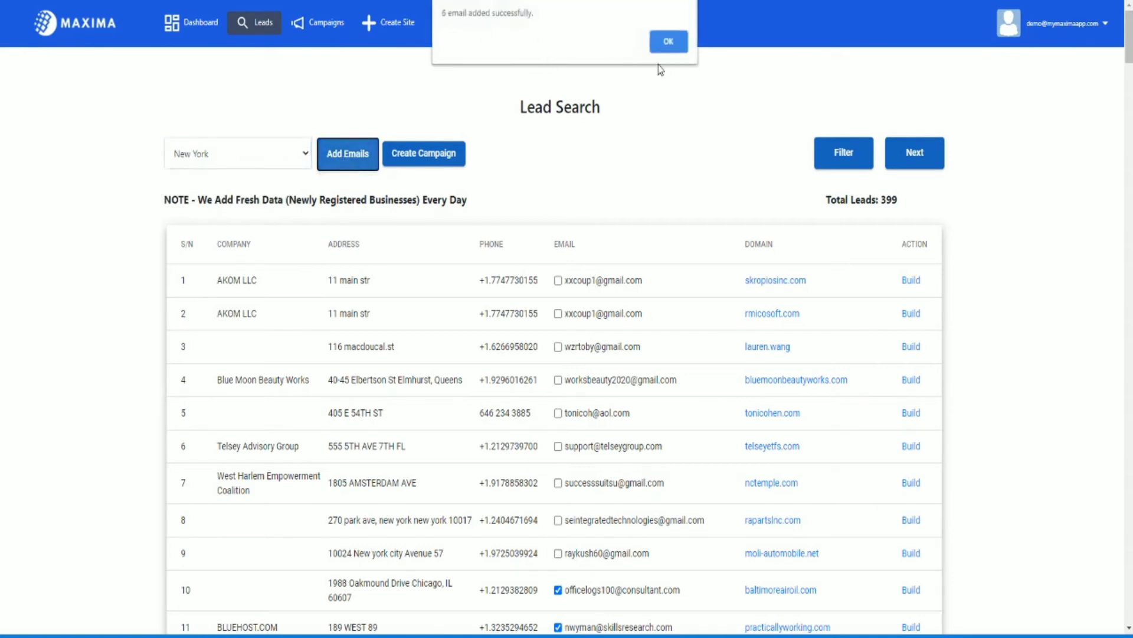
click(669, 42)
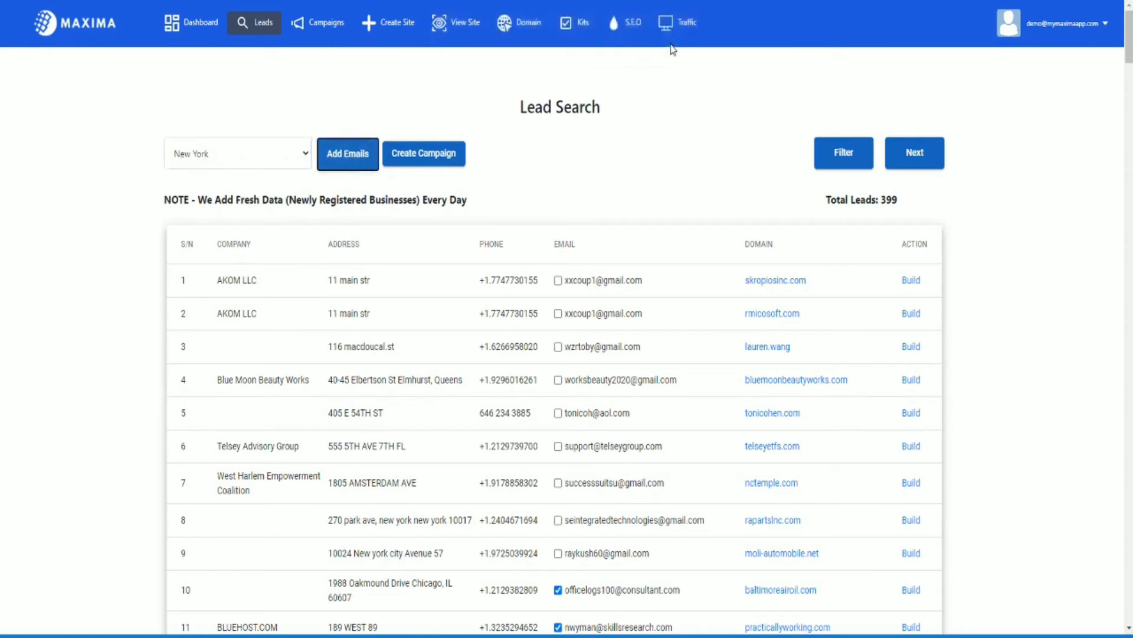
- Review the New York campaign's email list from the Campaigns page
click(326, 24)
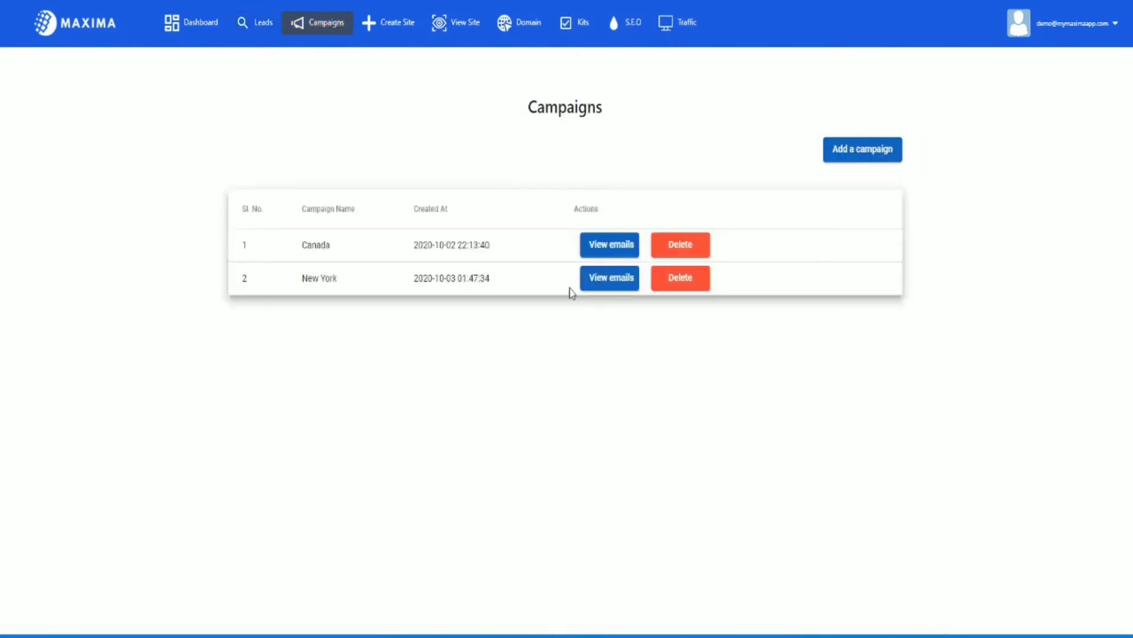
click(629, 287)
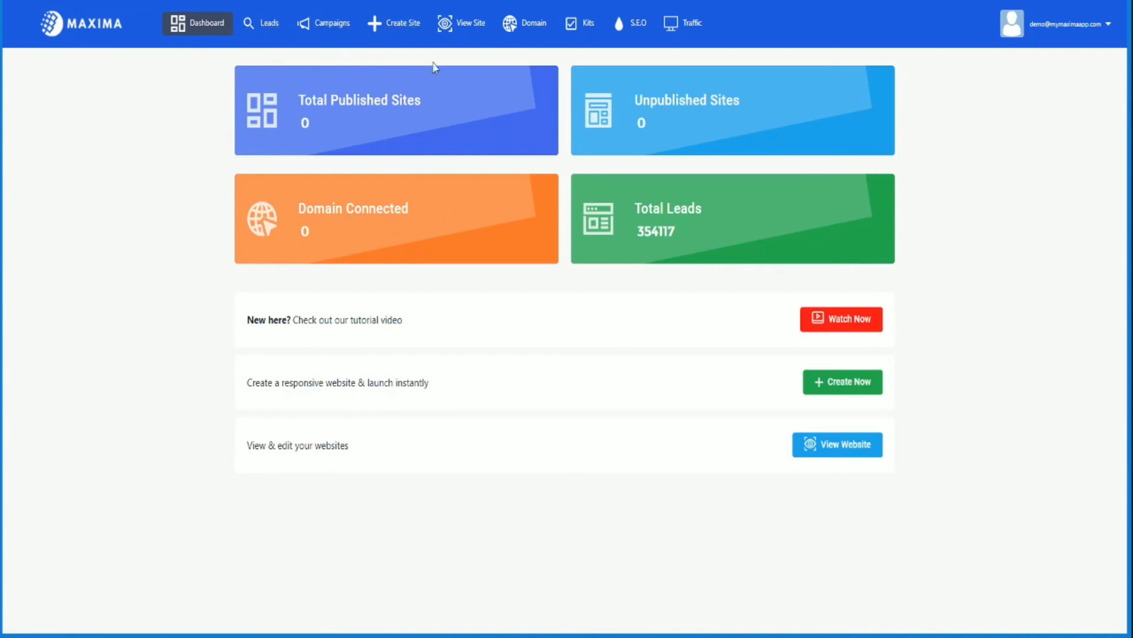
- Start a new website and browse the template gallery to find the Stamina template
click(401, 26)
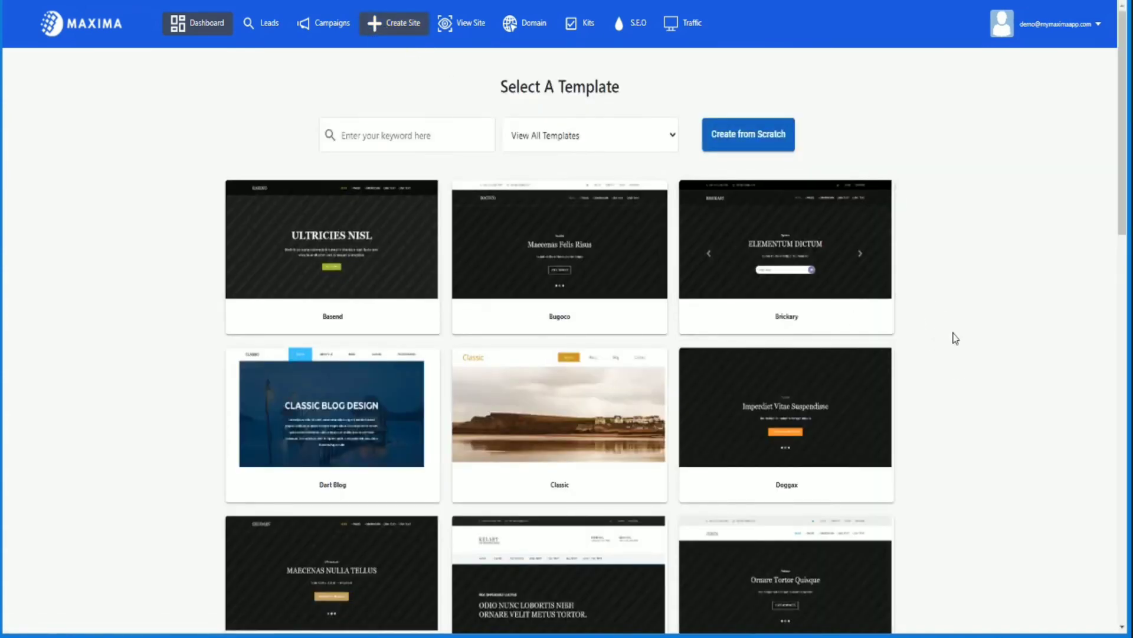
scroll(968, 334, down, 3)
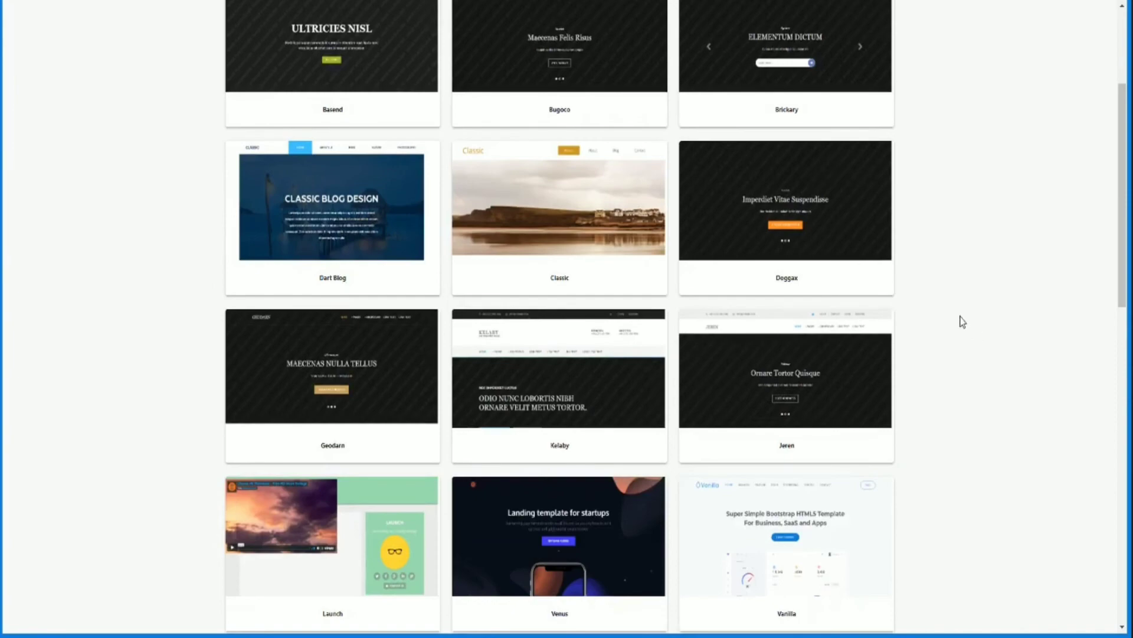
scroll(974, 298, down, 7)
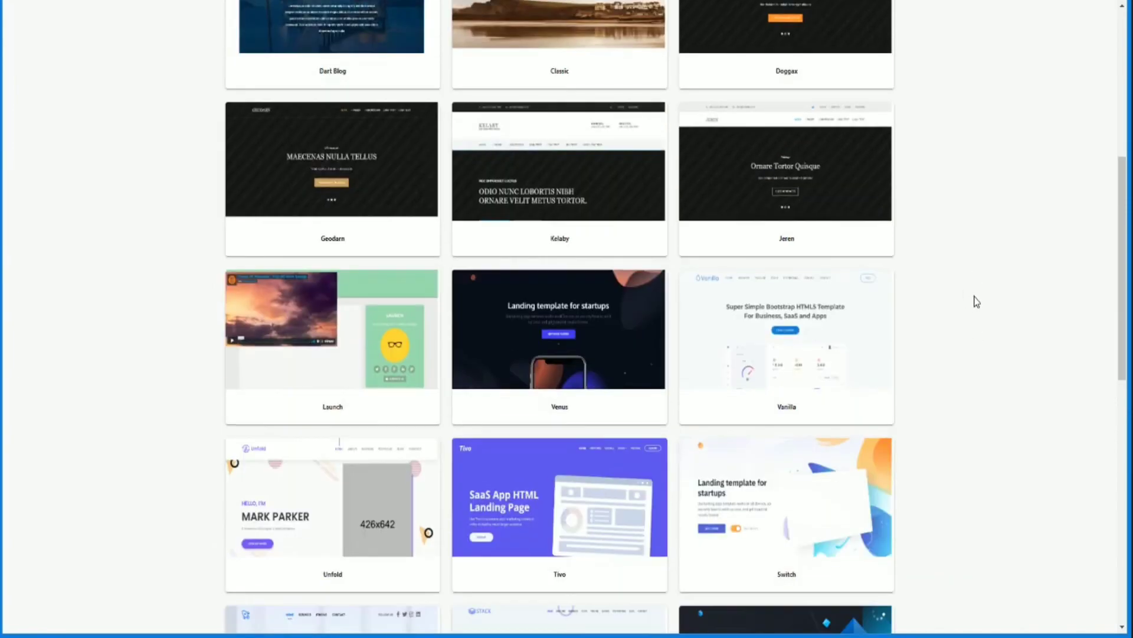
scroll(977, 296, down, 3)
scroll(985, 307, down, 8)
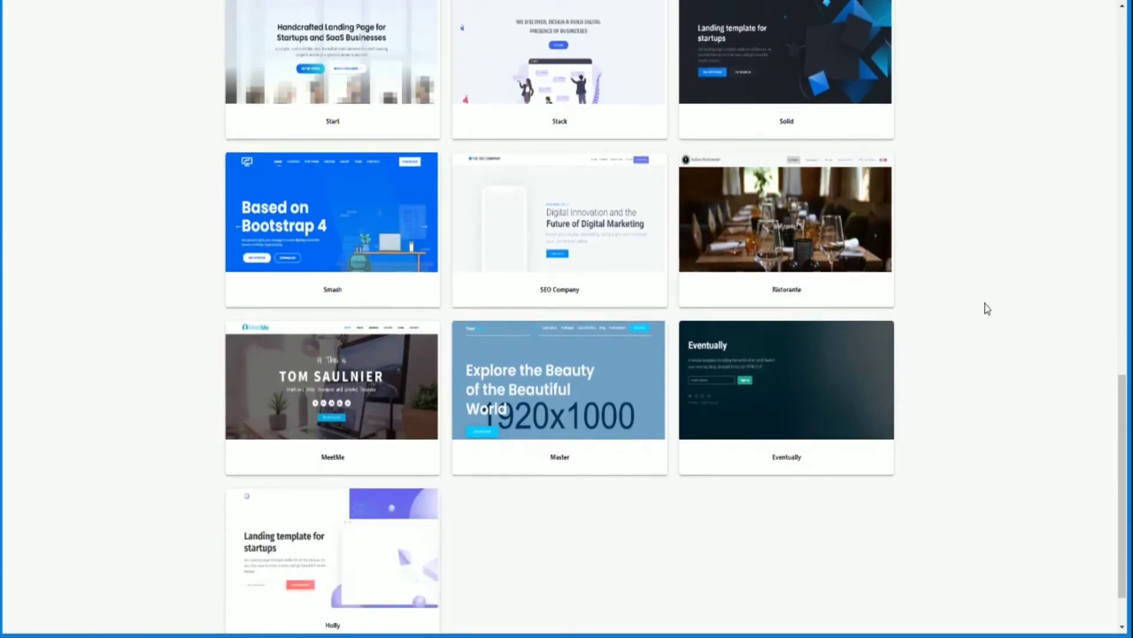
scroll(991, 324, down, 5)
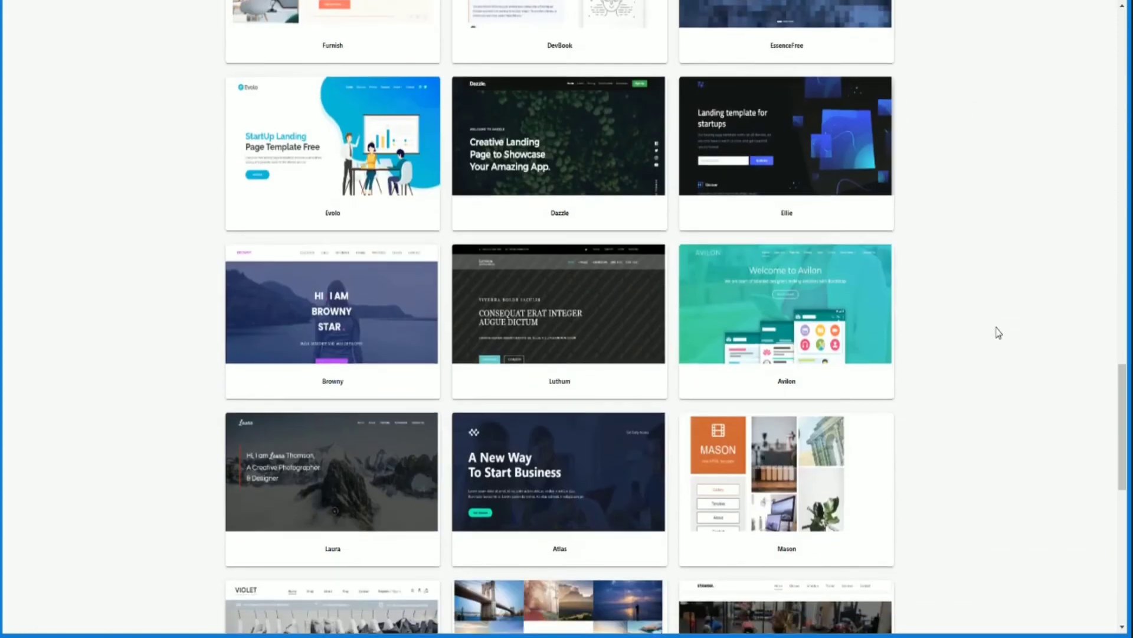
scroll(998, 331, down, 3)
scroll(998, 329, down, 5)
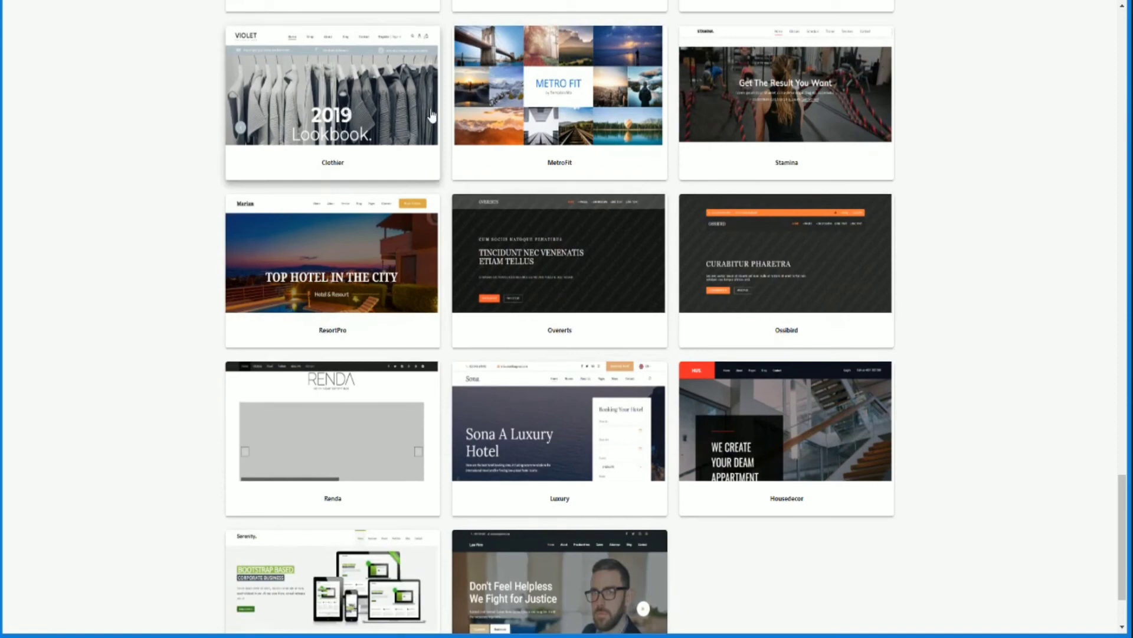
scroll(827, 307, up, 3)
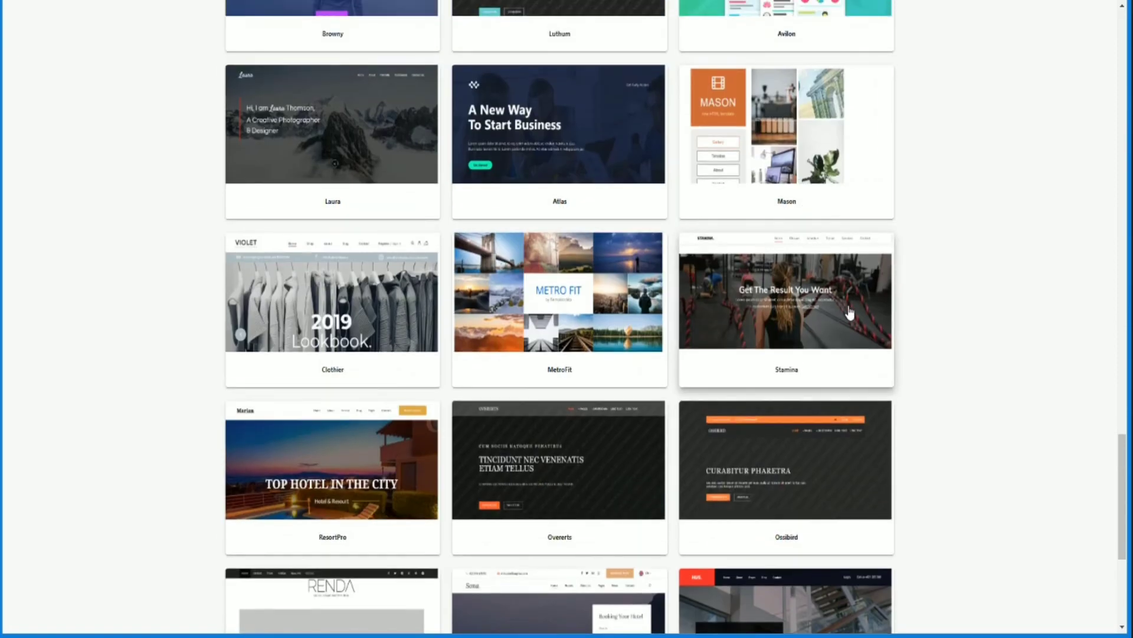
scroll(850, 304, down, 5)
scroll(777, 357, down, 3)
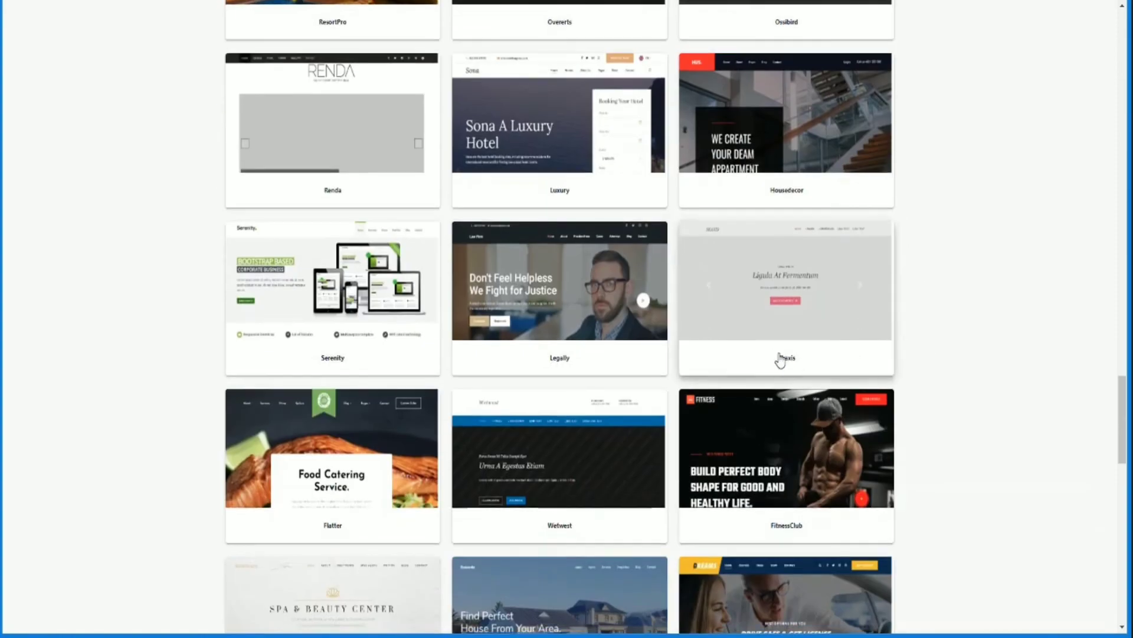
scroll(777, 357, down, 2)
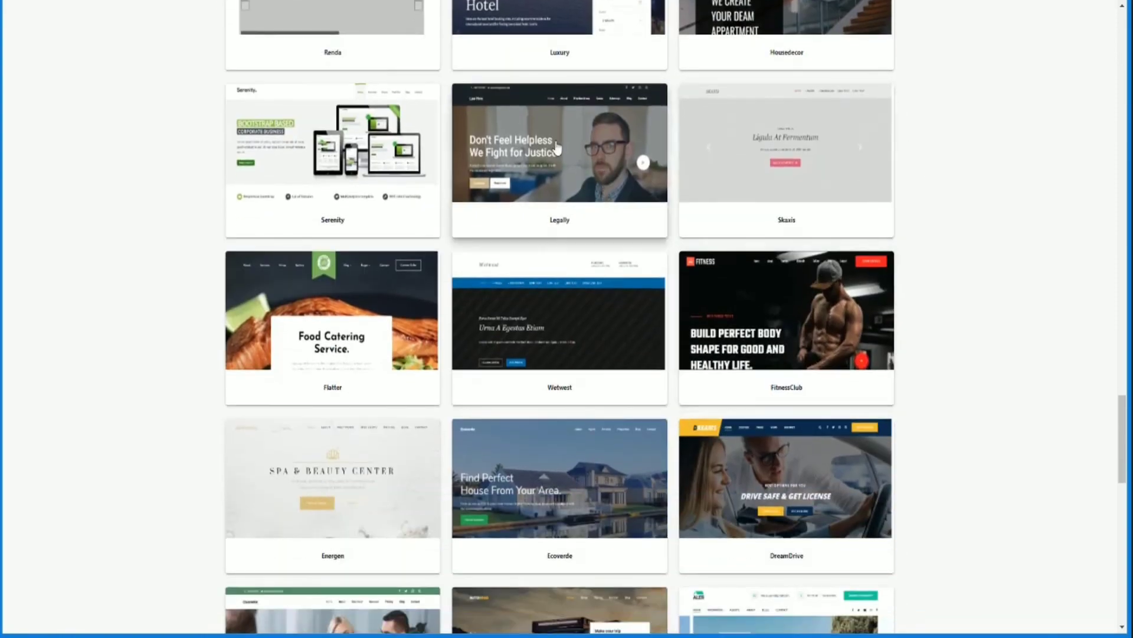
scroll(599, 172, down, 2)
scroll(595, 224, up, 3)
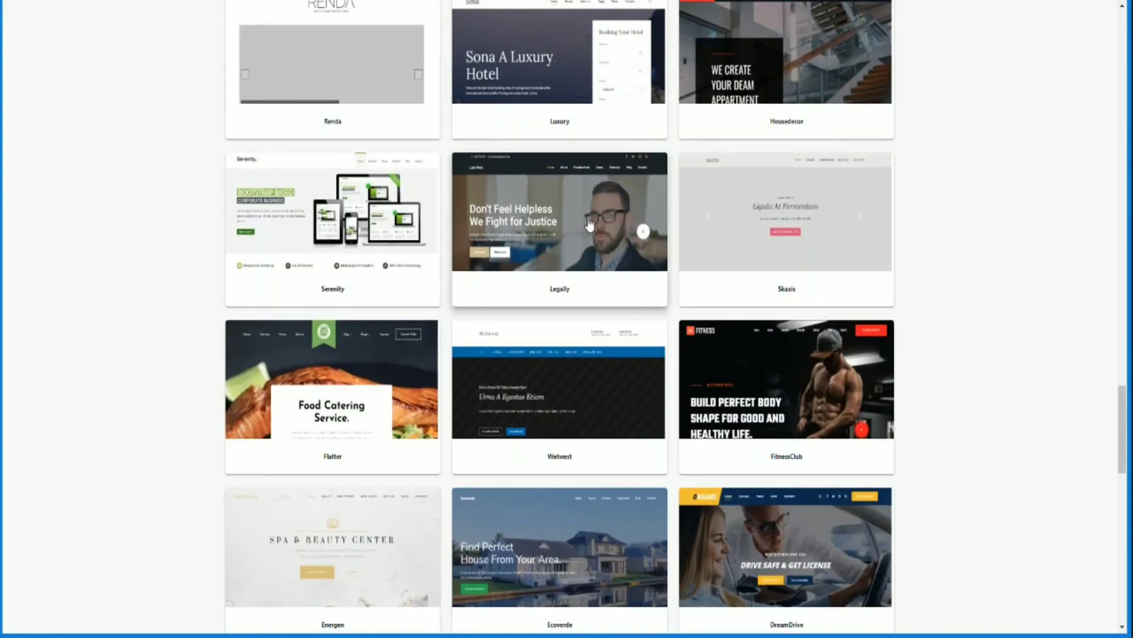
scroll(591, 206, down, 3)
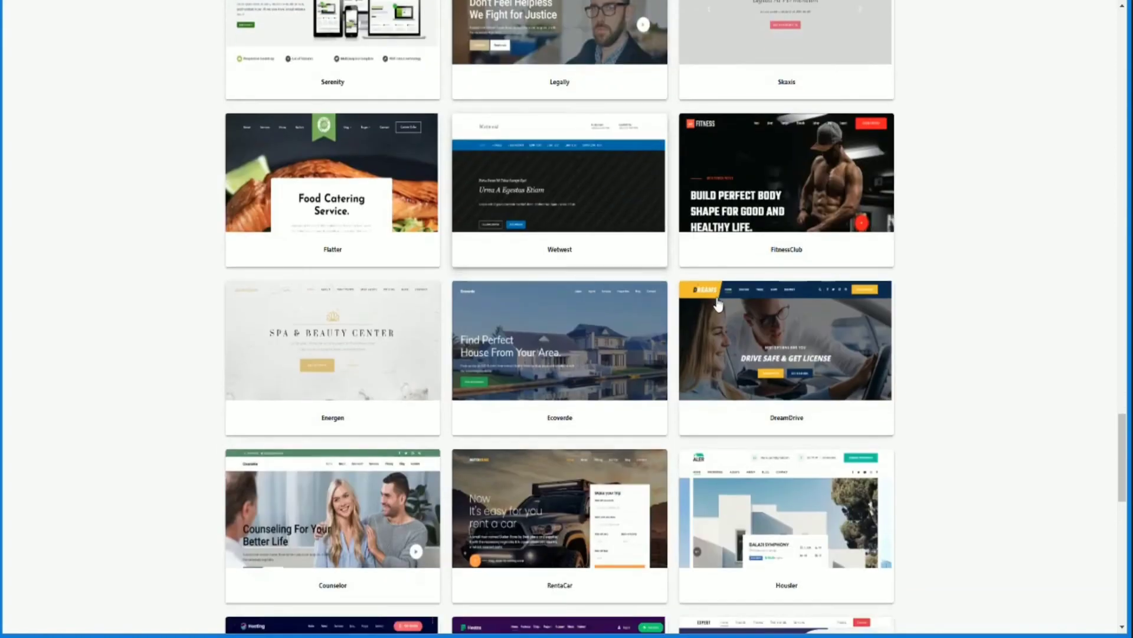
scroll(789, 332, down, 5)
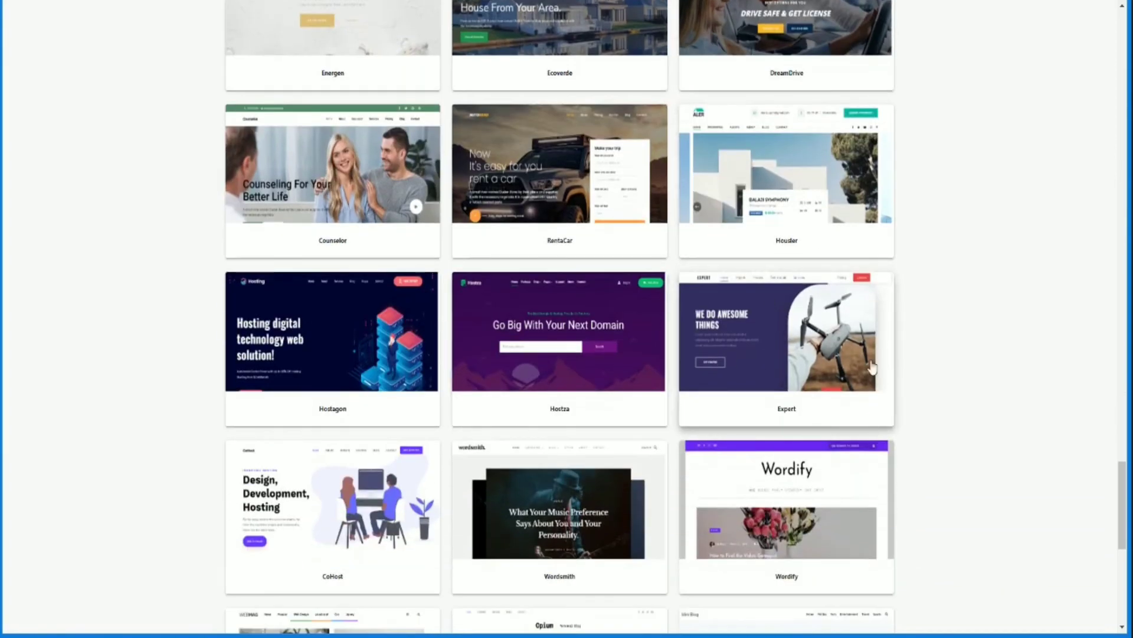
scroll(878, 354, down, 3)
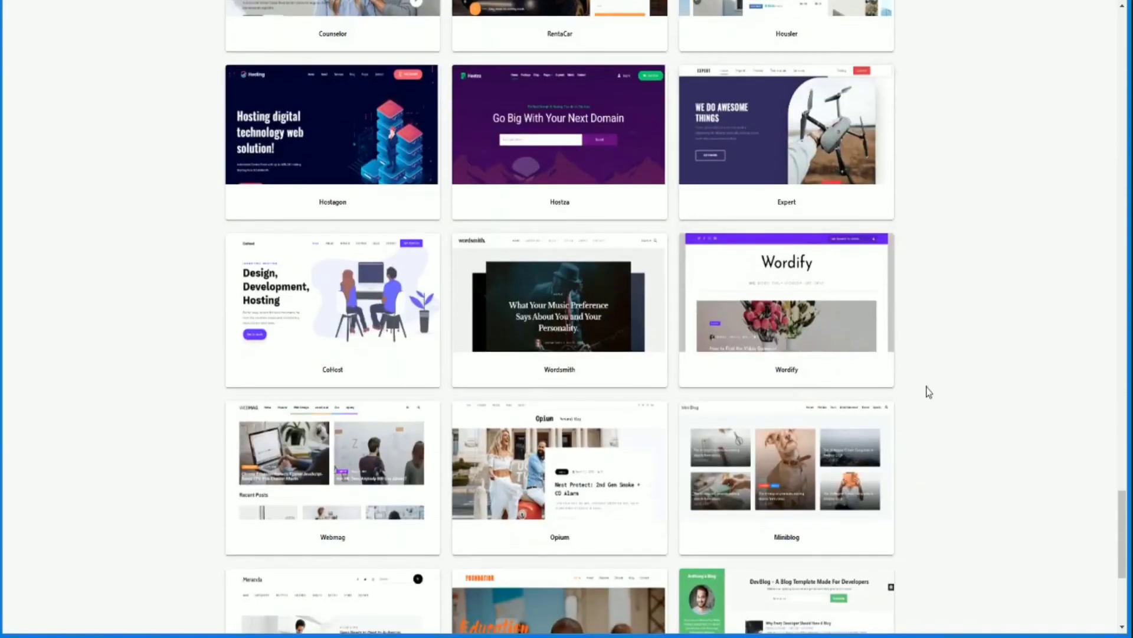
scroll(968, 387, down, 5)
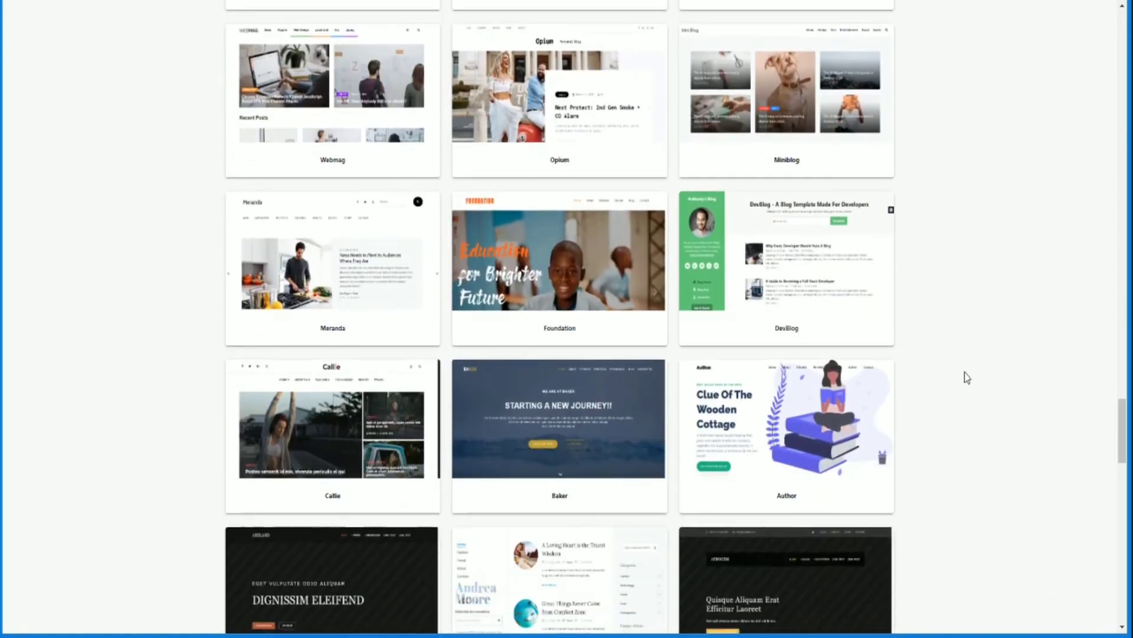
scroll(966, 378, down, 11)
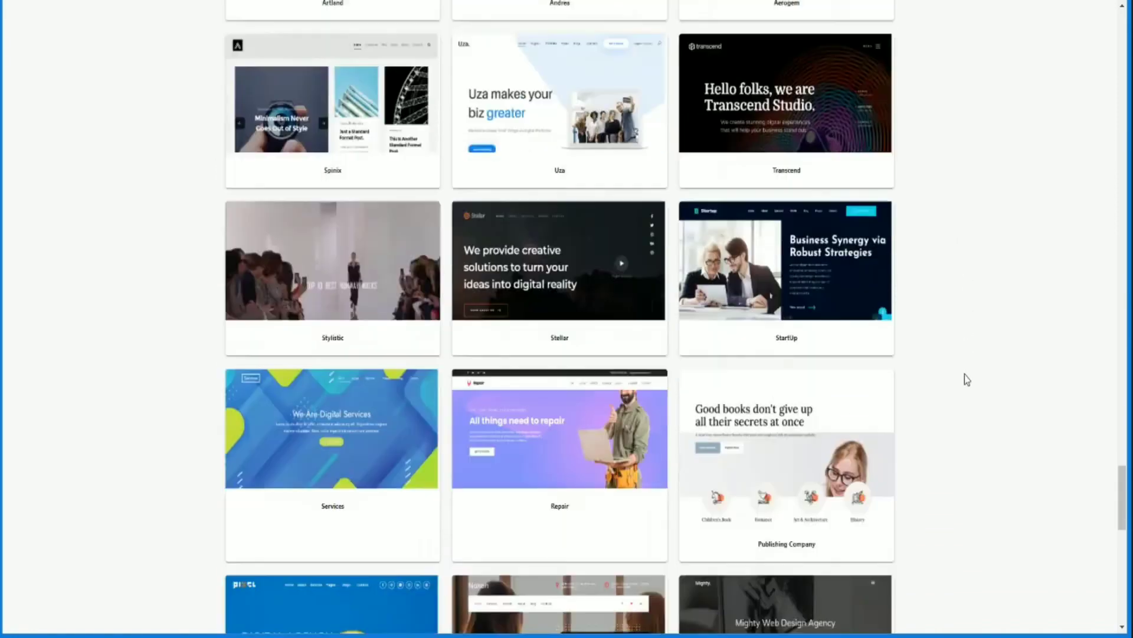
scroll(966, 379, down, 10)
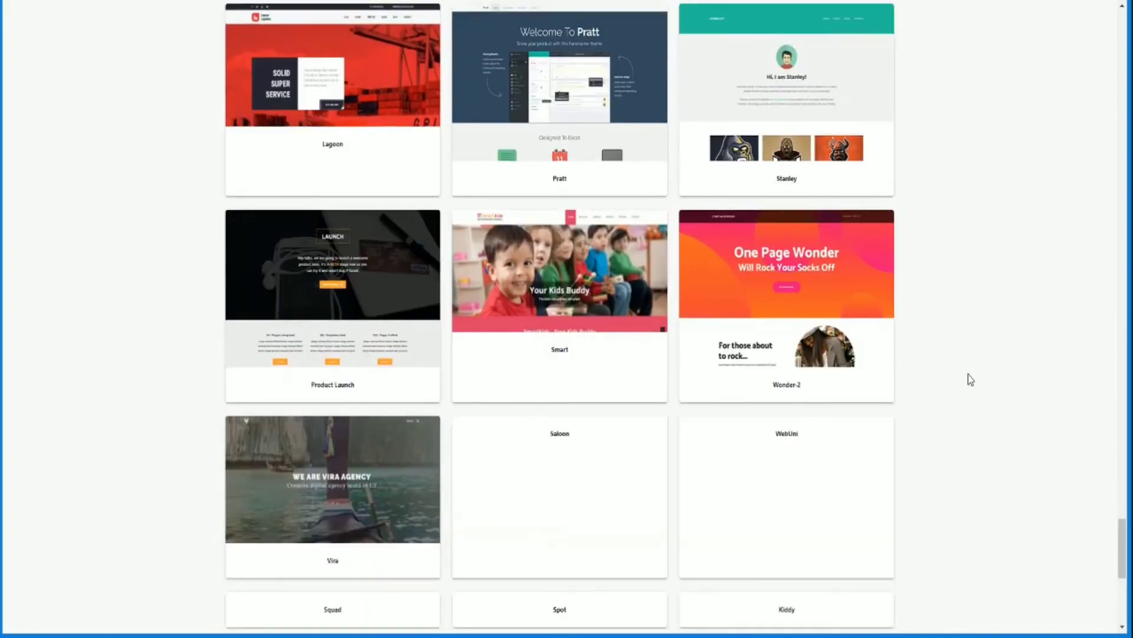
scroll(968, 374, down, 4)
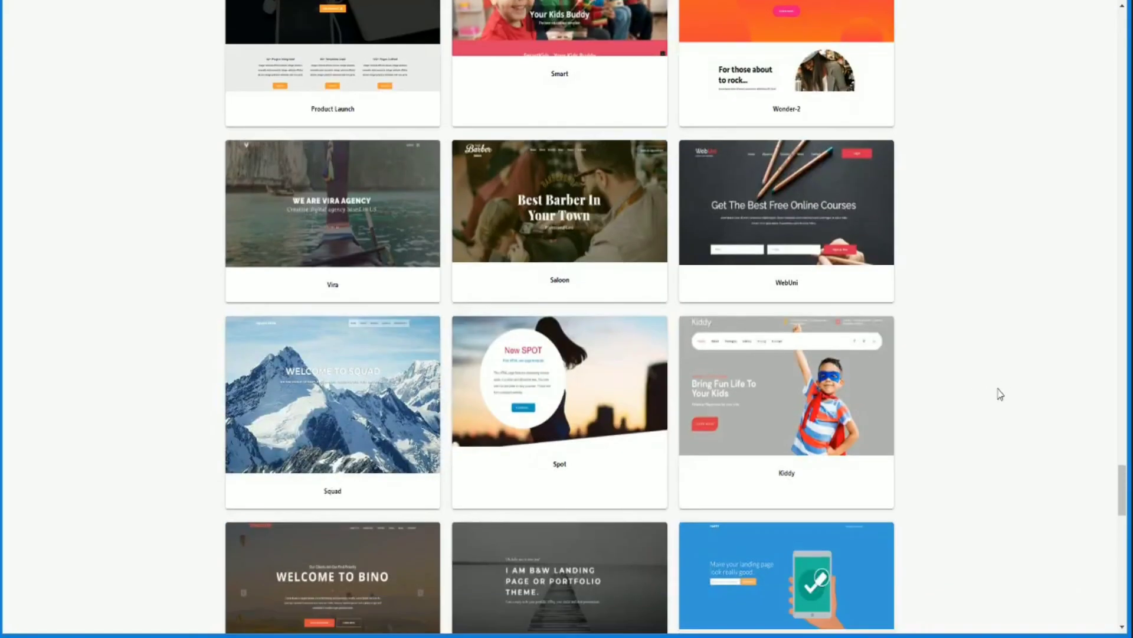
scroll(996, 392, down, 4)
scroll(931, 393, up, 18)
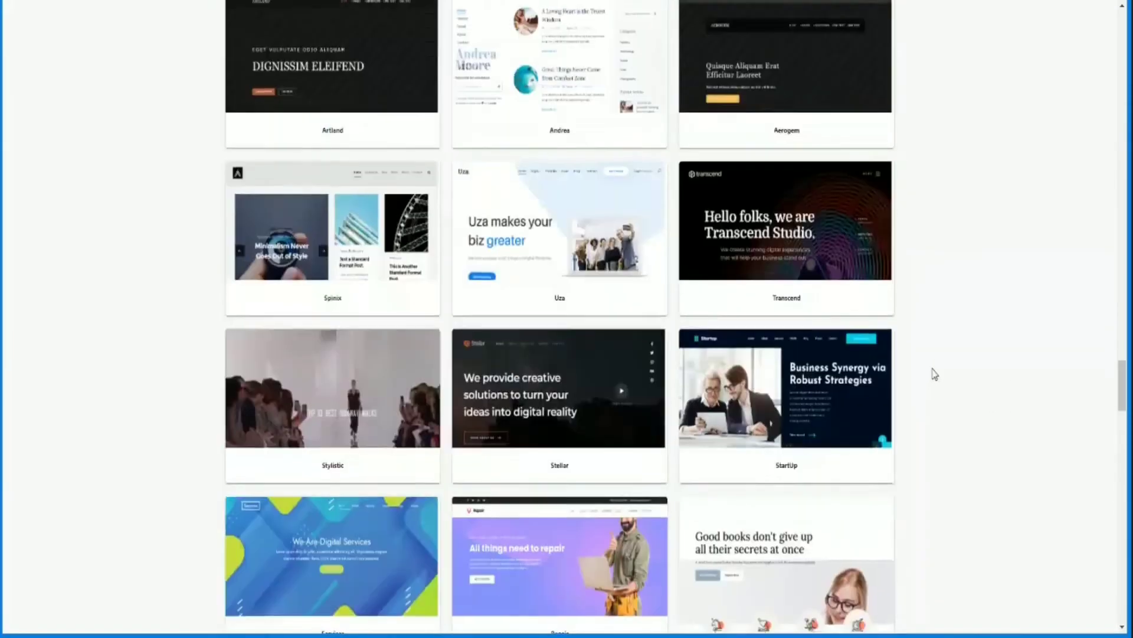
scroll(932, 367, up, 20)
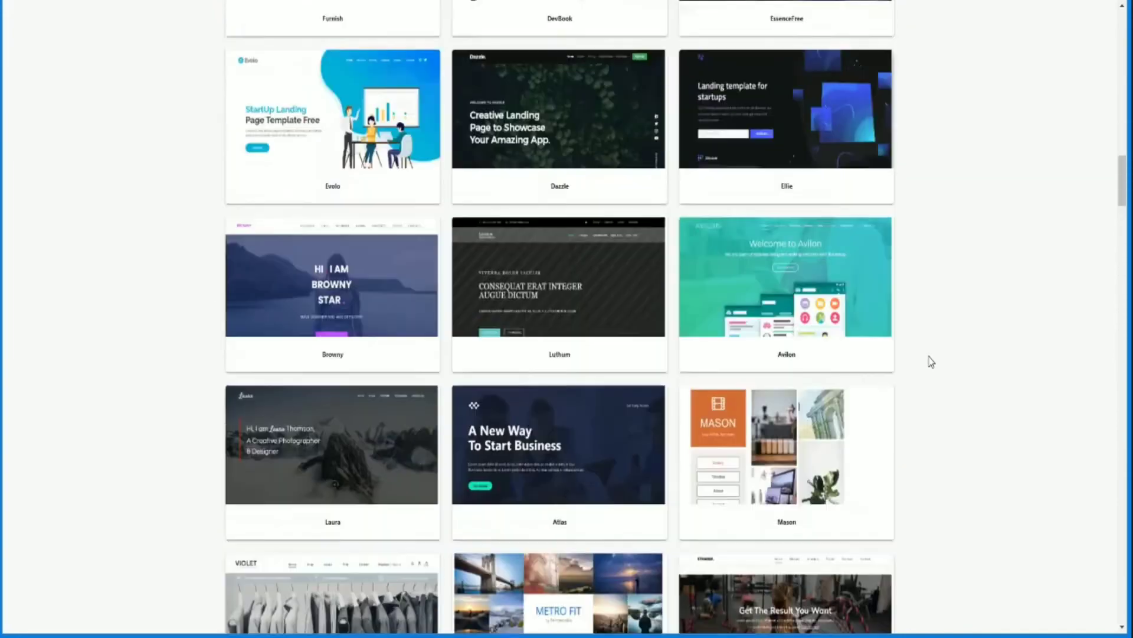
scroll(931, 361, up, 20)
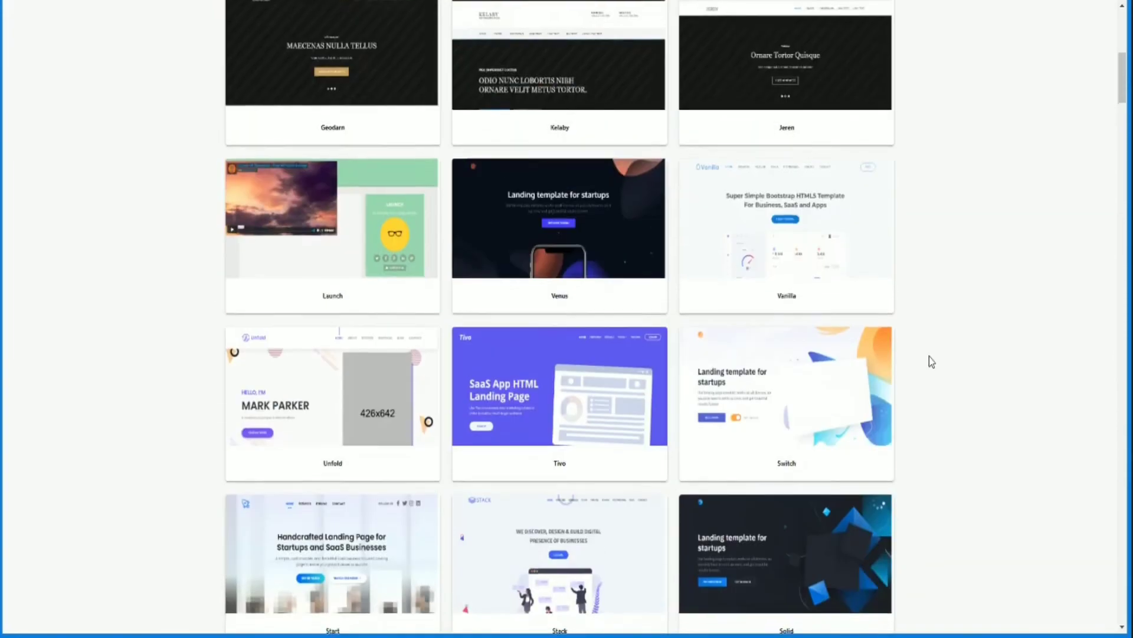
scroll(929, 357, up, 5)
scroll(929, 357, down, 15)
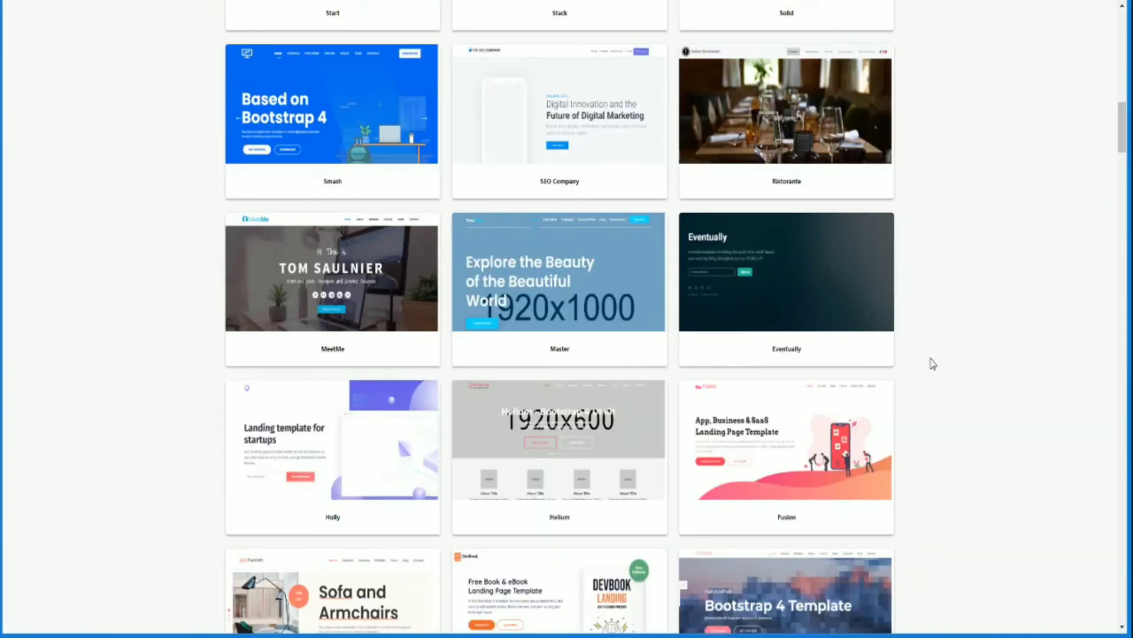
scroll(932, 364, up, 10)
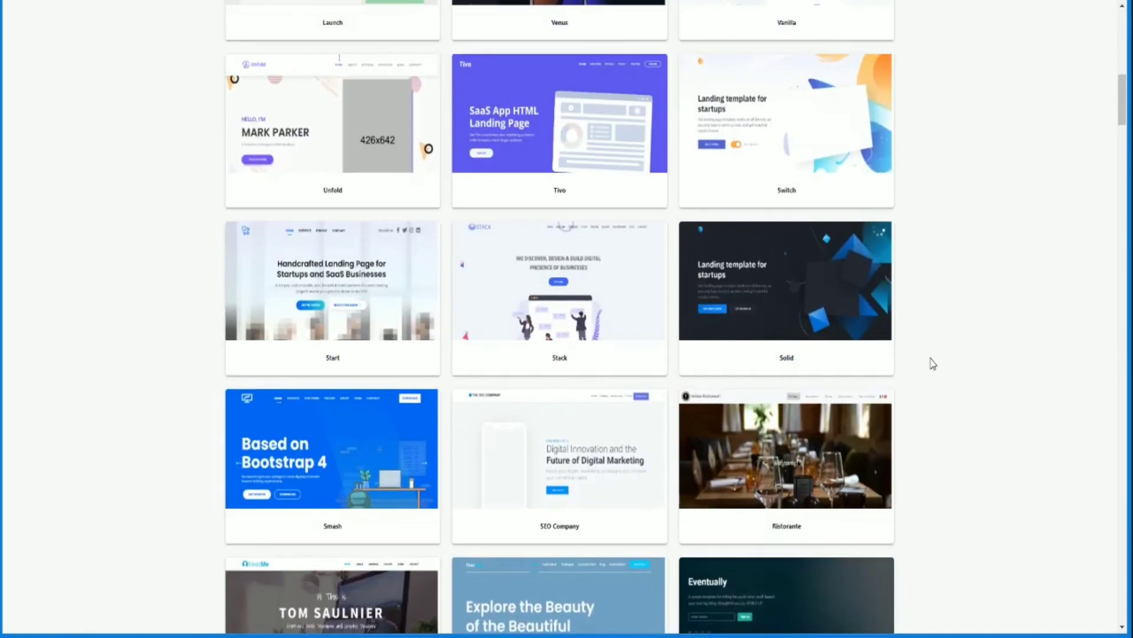
scroll(932, 364, down, 15)
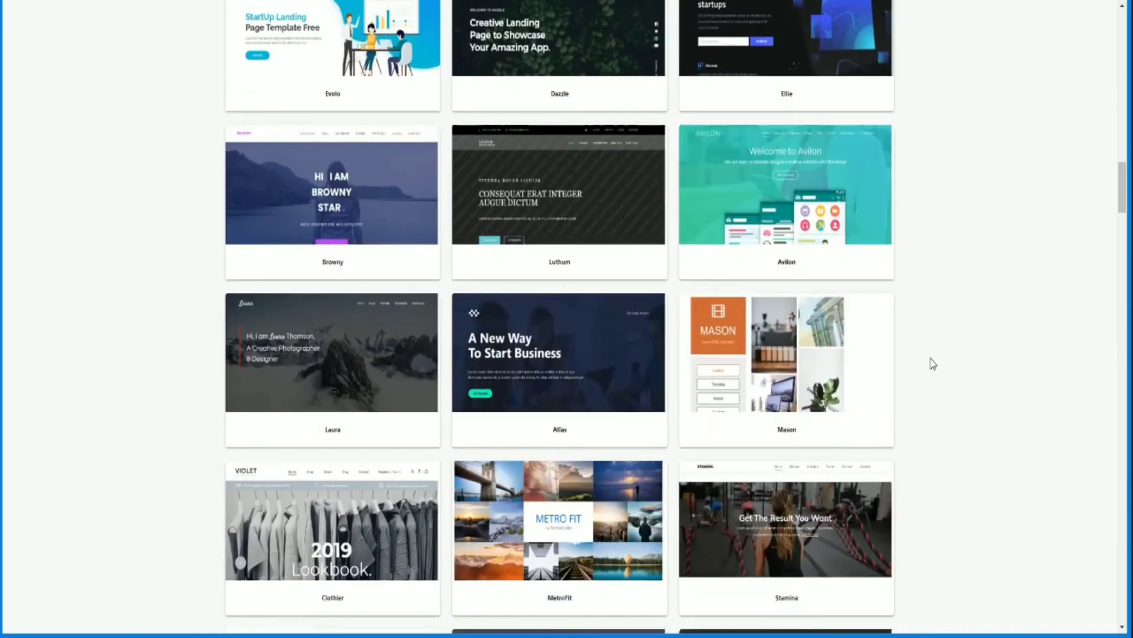
scroll(933, 363, down, 5)
- Create a new site named 'John's Gym' from the Stamina template
click(796, 277)
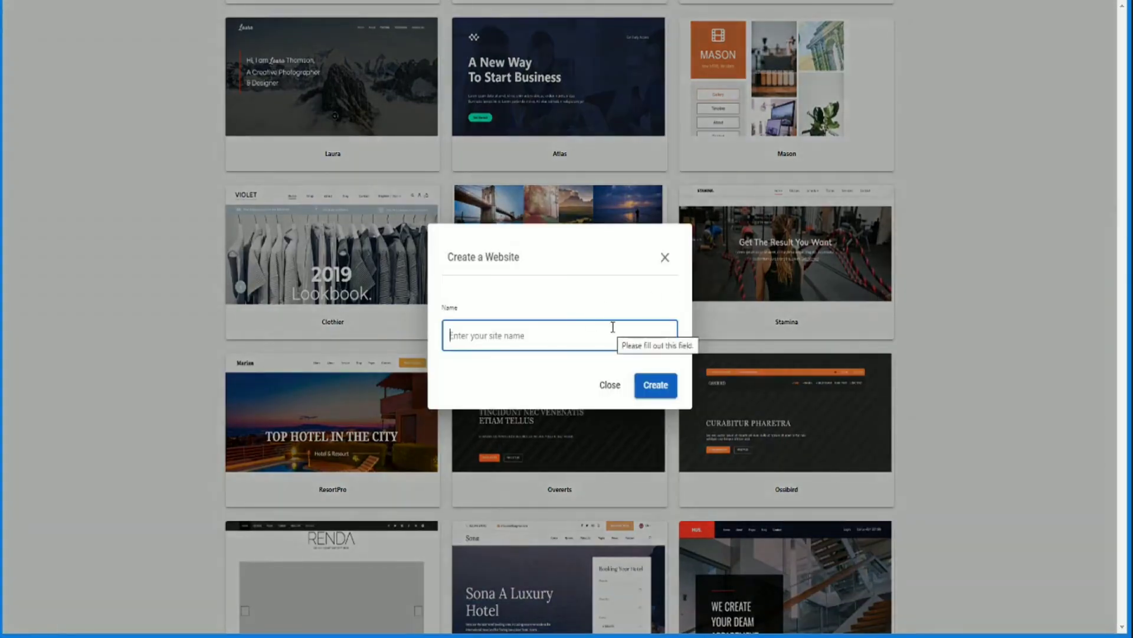
text(Gym)
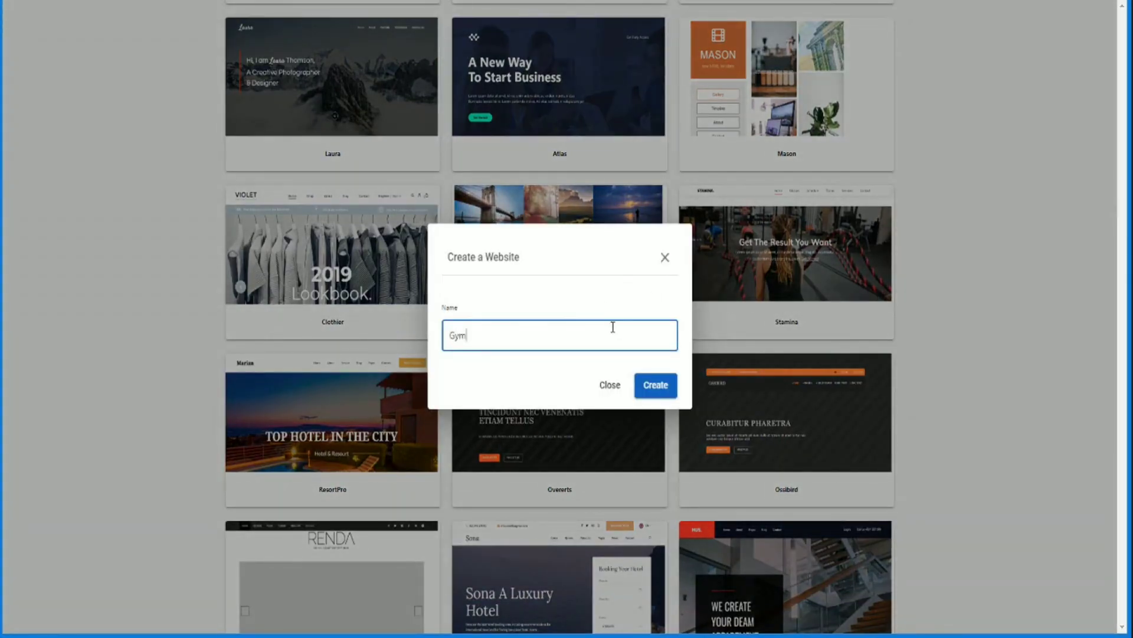
key(BackSpace)
key(BackSpace)
text(Lan)
key(BackSpace)
key(BackSpace)
key(BackSpace)
text(Joh)
click(651, 392)
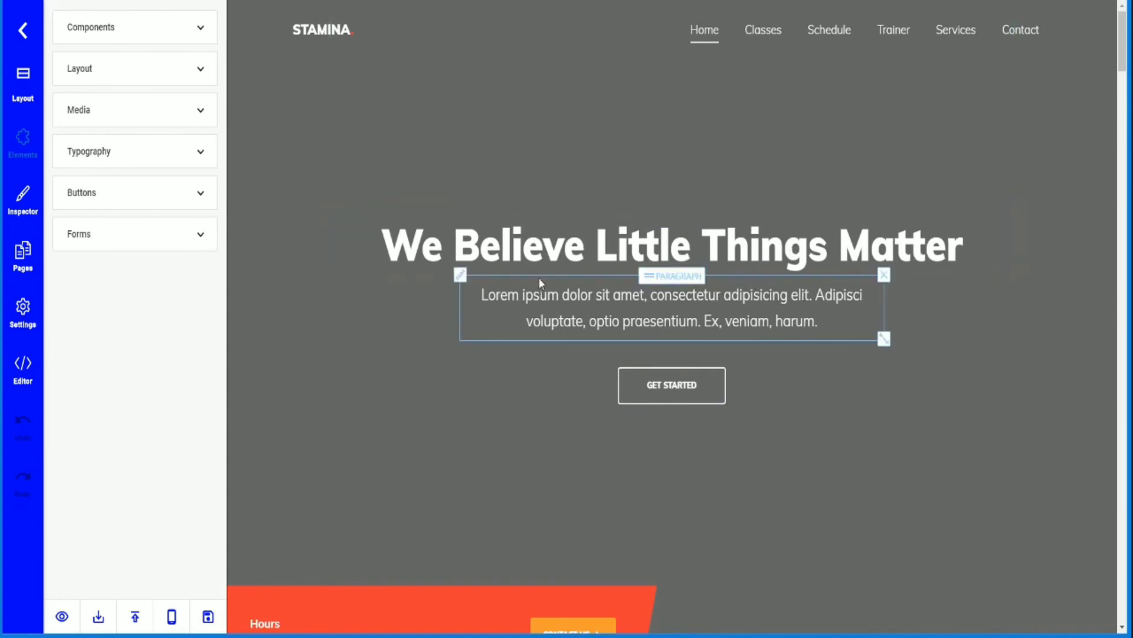
- Replace the hero paragraph's Lorem ipsum with 'Exercise each day is an amazing habit…' quote
click(645, 301)
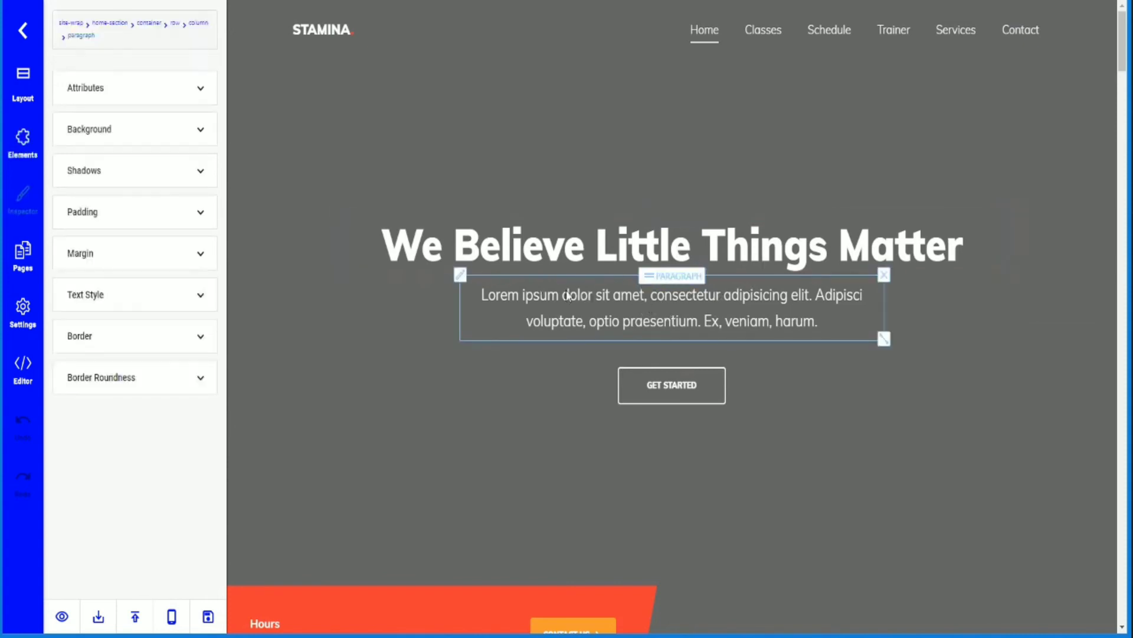
double_click(640, 301)
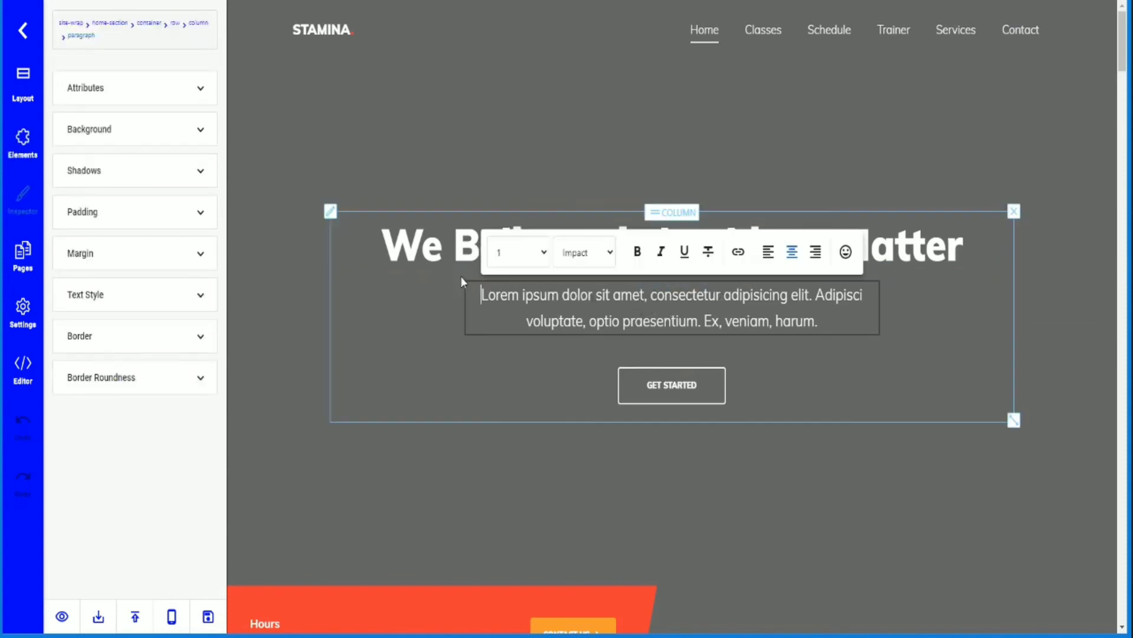
drag(838, 329, 477, 294)
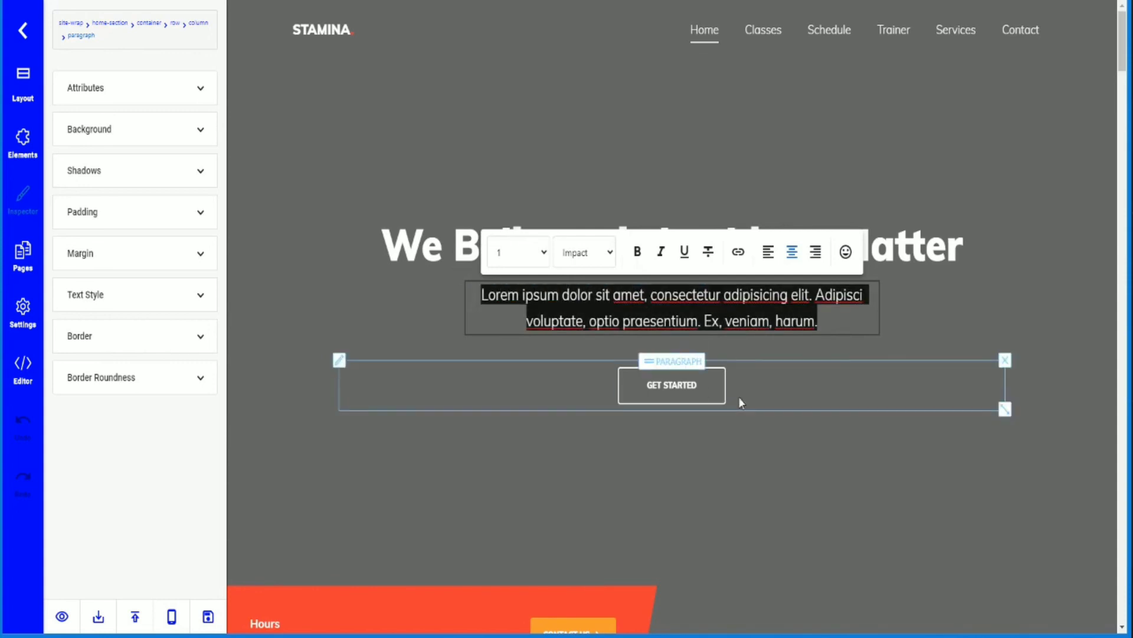
text(Exc)
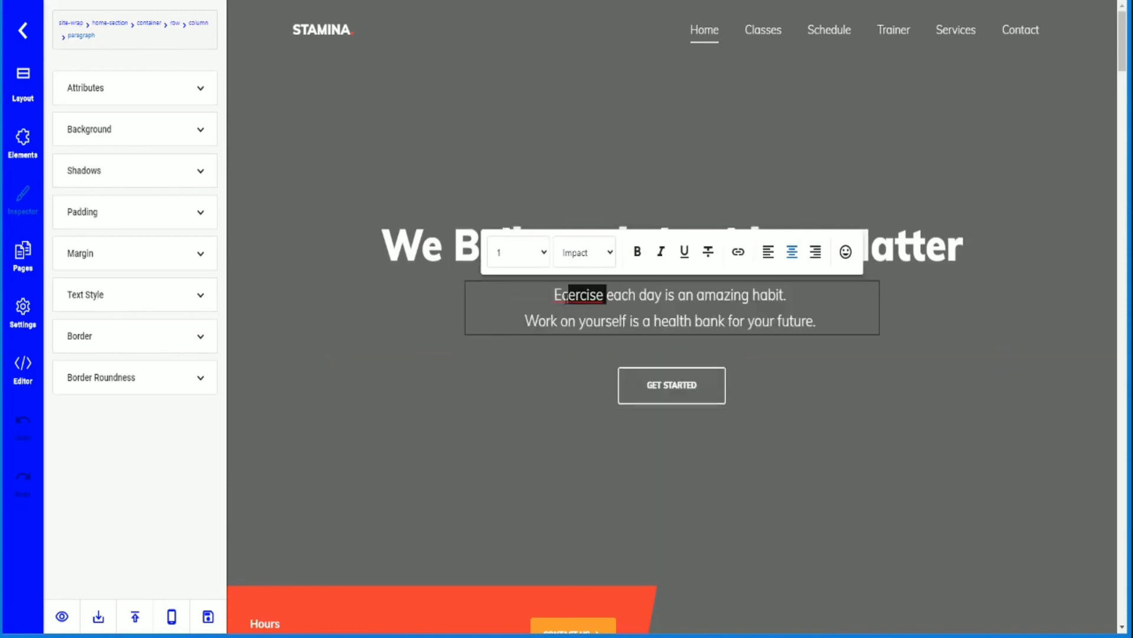
key(shift+Left)
key(BackSpace)
text(xerci)
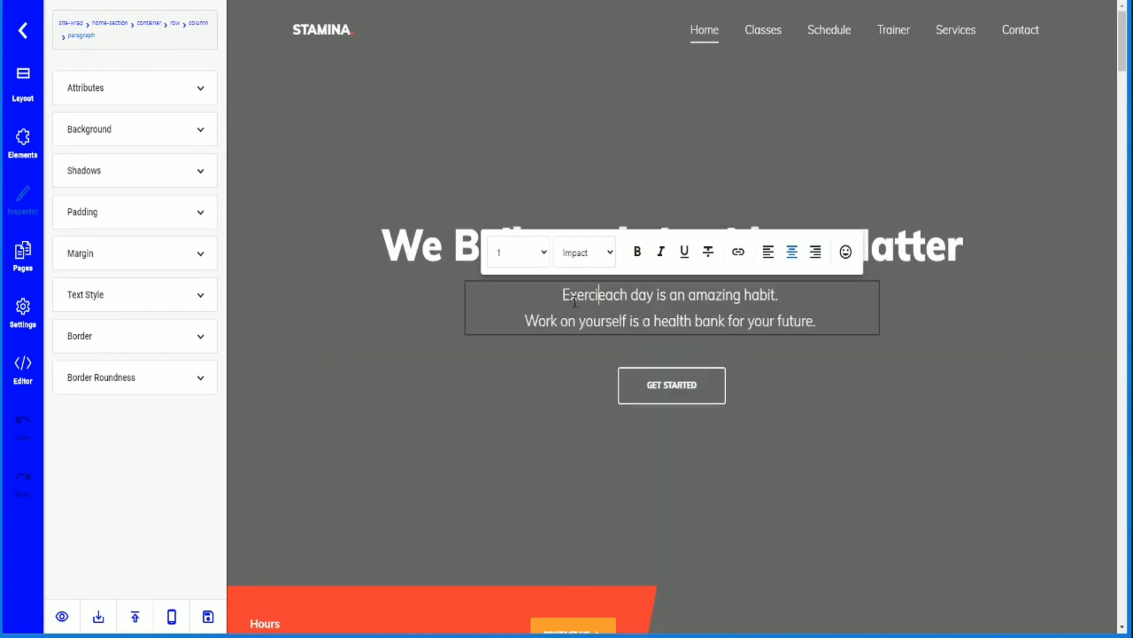
text(se)
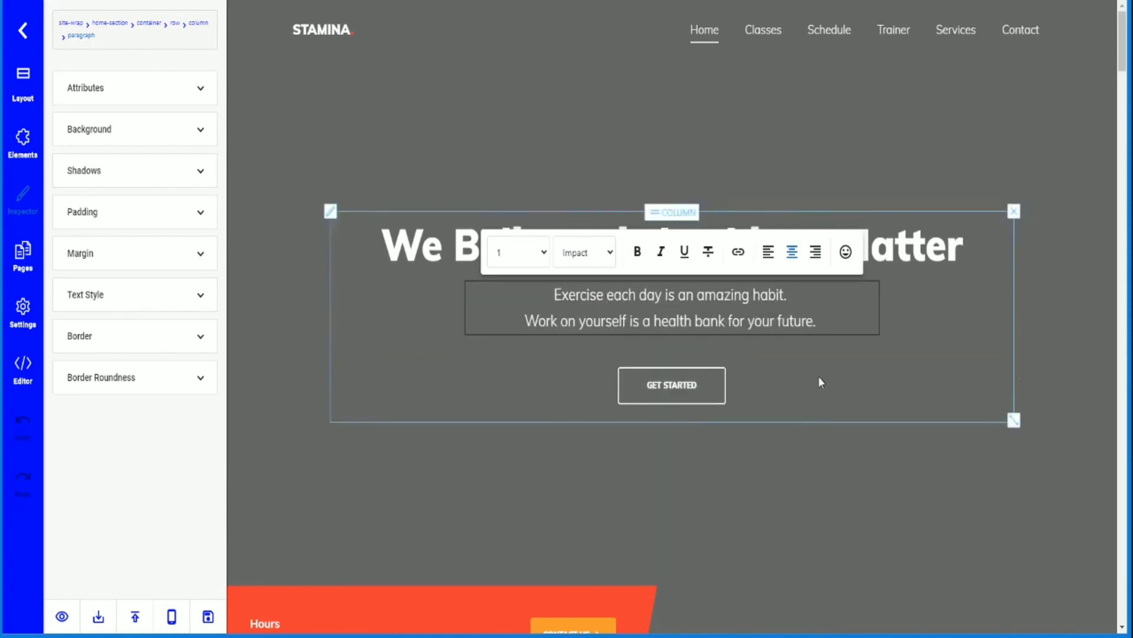
click(1048, 278)
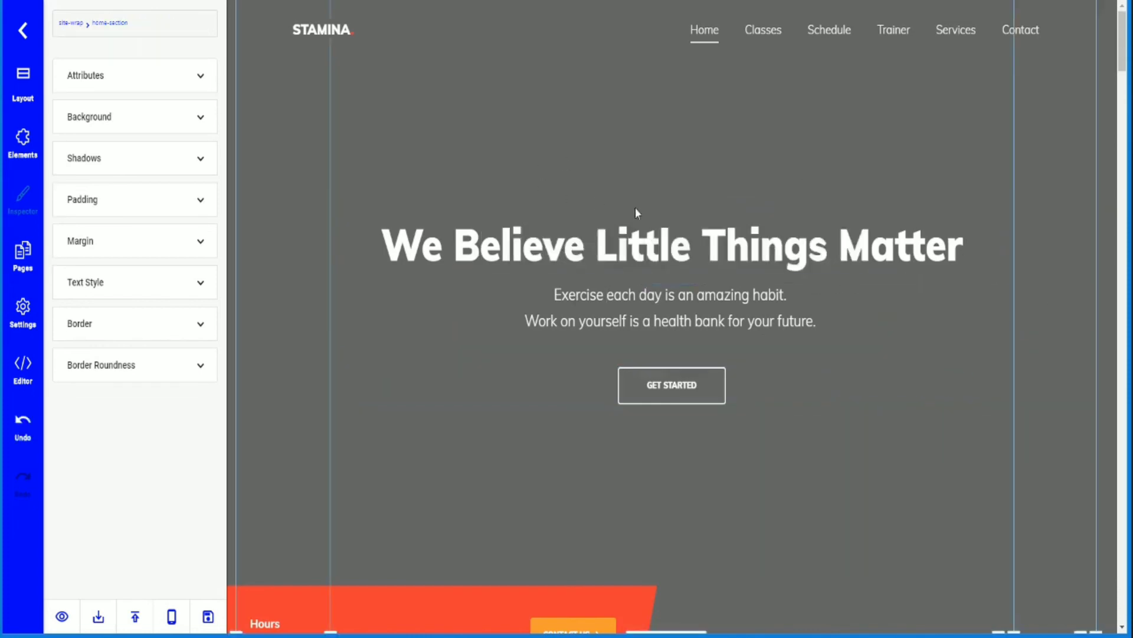